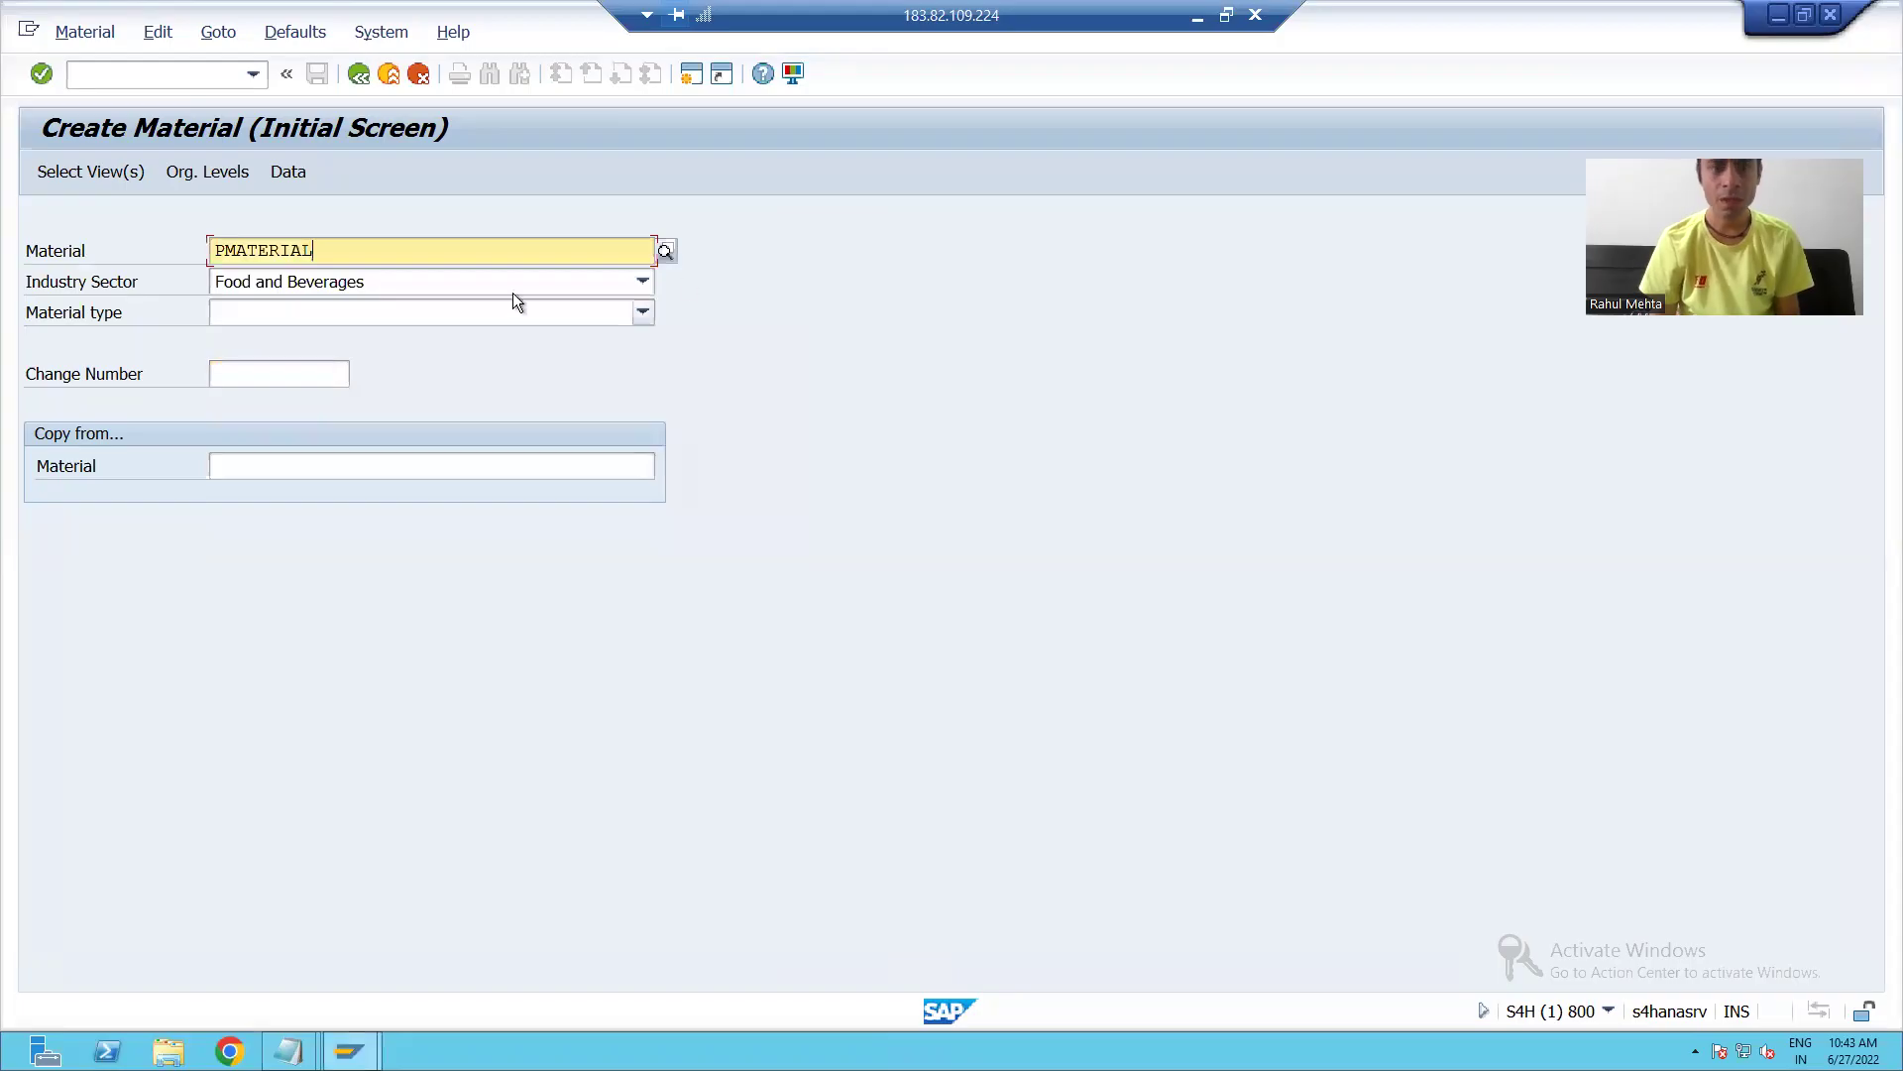
Set the new material's industry sector to Pharmaceuticals and its material type to Raw materials.
{"action": "left_click", "coordinate": [463, 282]}
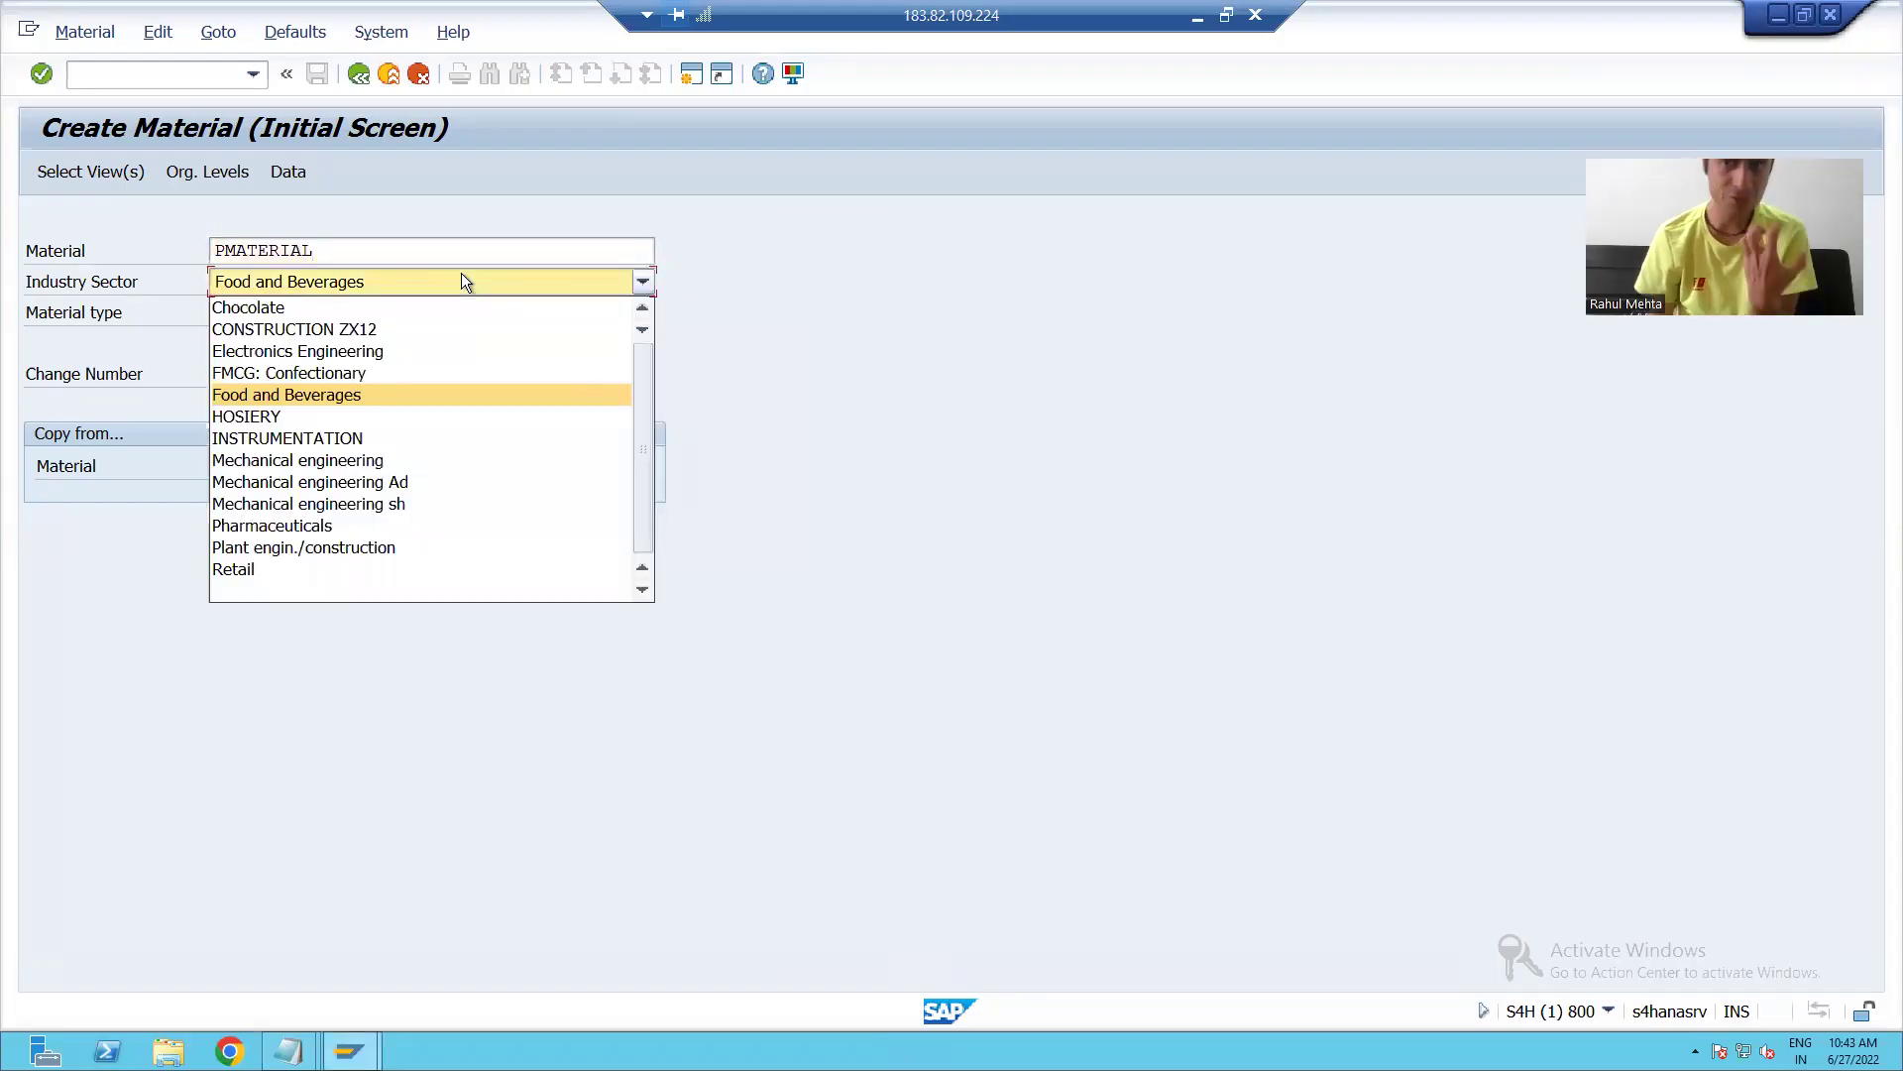
{"action": "left_click", "coordinate": [305, 525]}
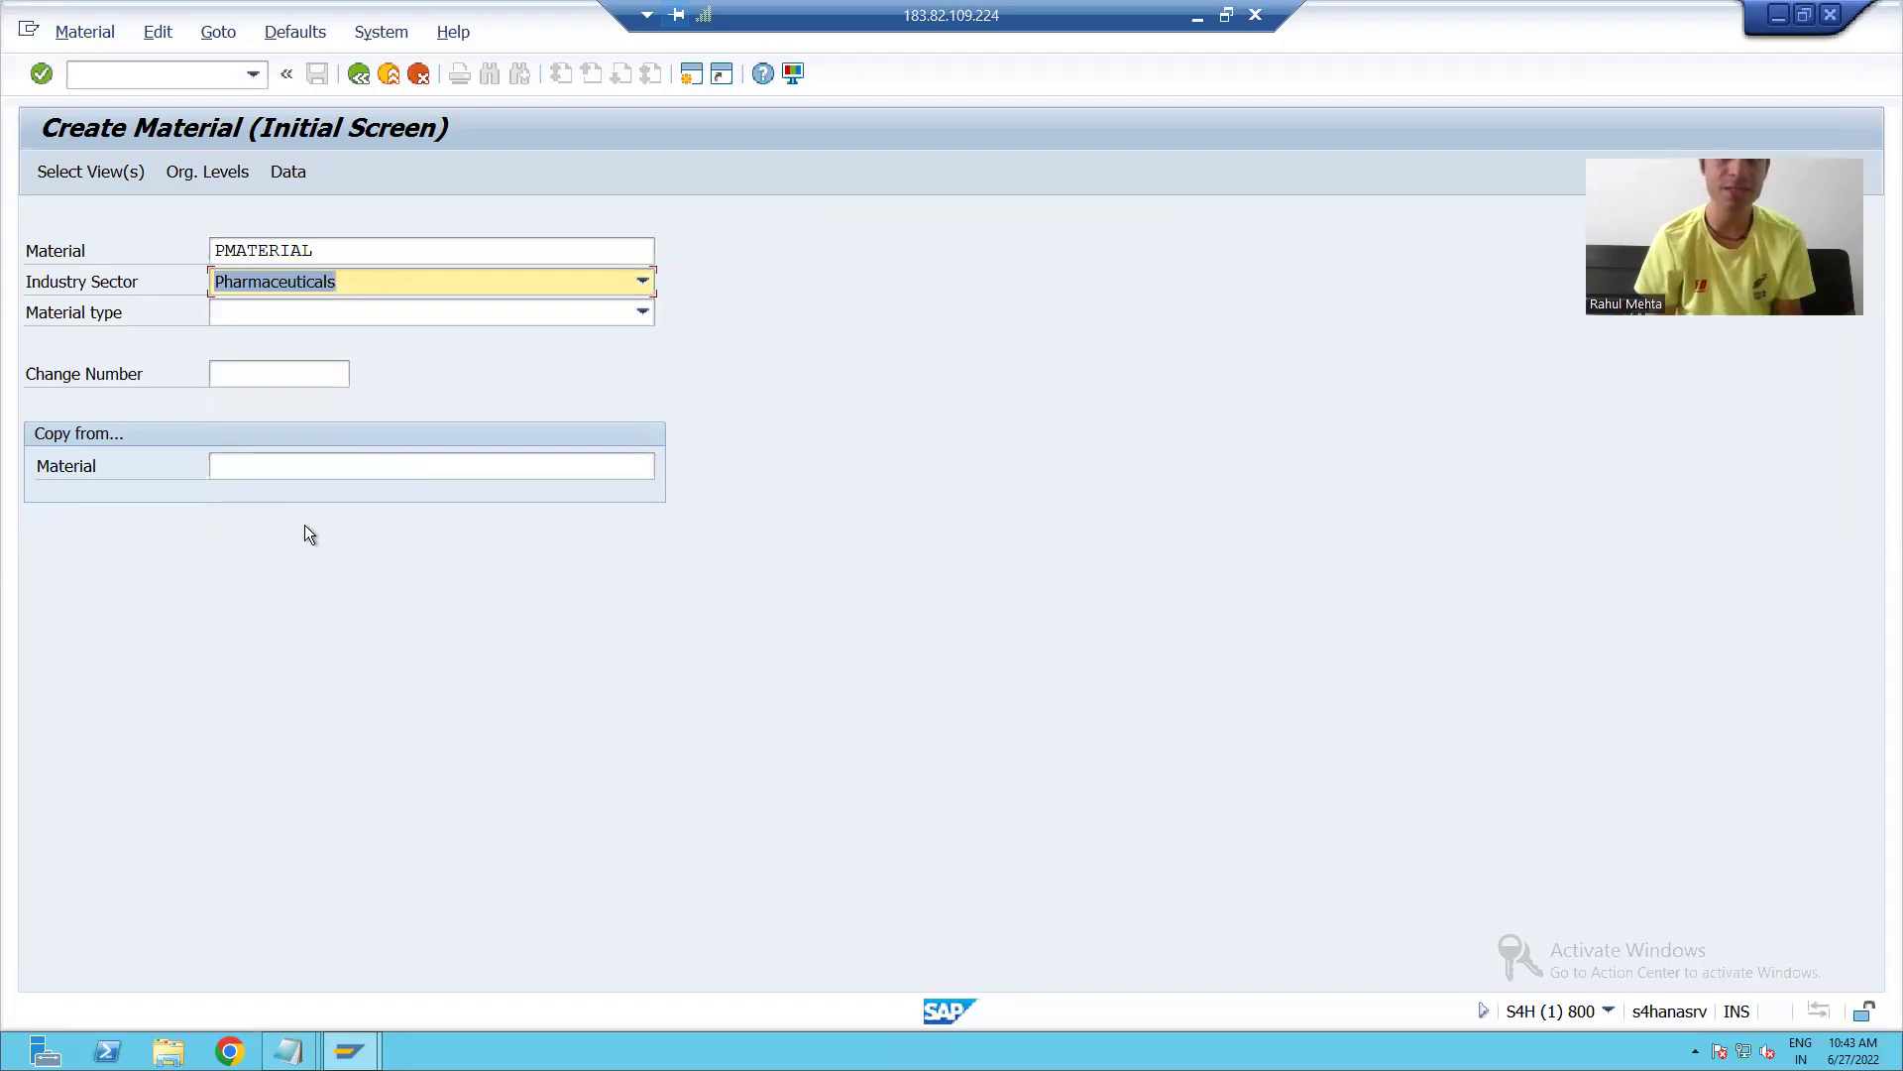
{"action": "left_click", "coordinate": [265, 310]}
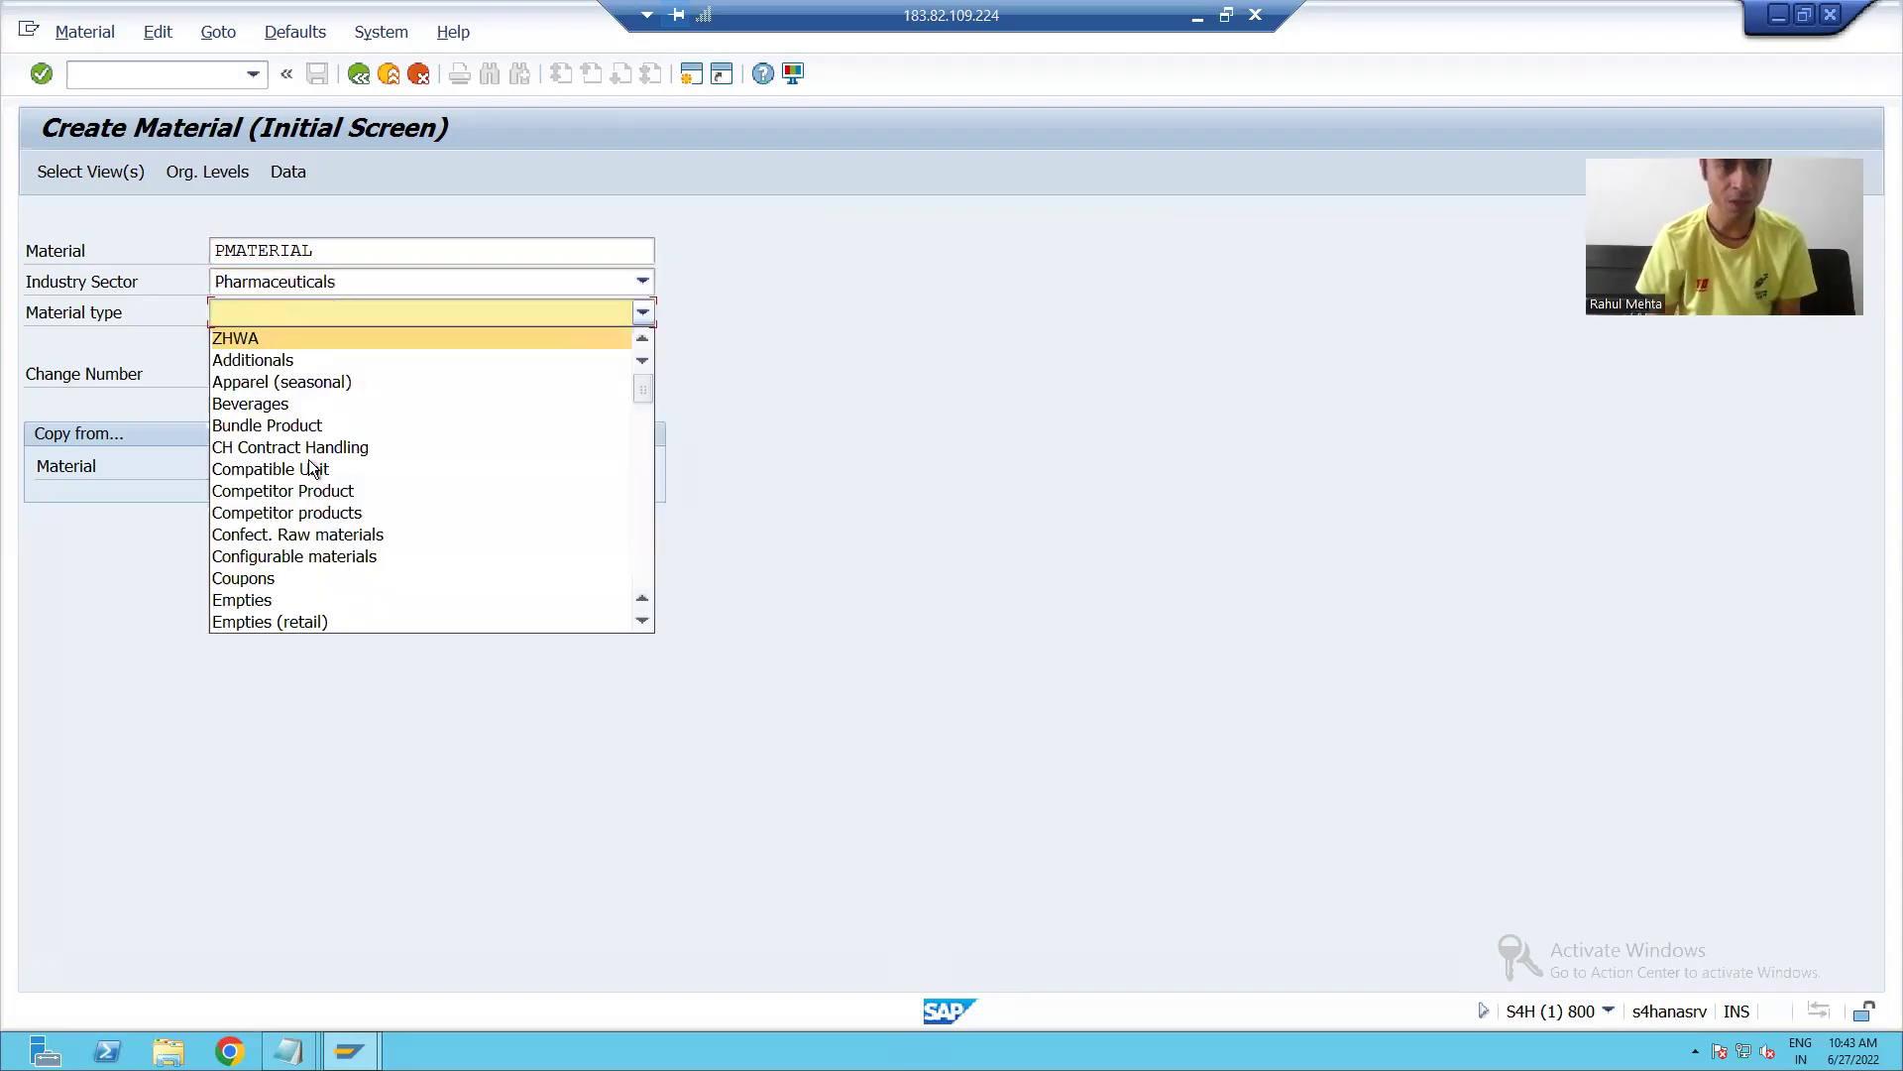
{"action": "scroll", "coordinate": [307, 462], "scroll_direction": "down", "scroll_amount": 1}
{"action": "scroll", "coordinate": [310, 466], "scroll_direction": "down", "scroll_amount": 9}
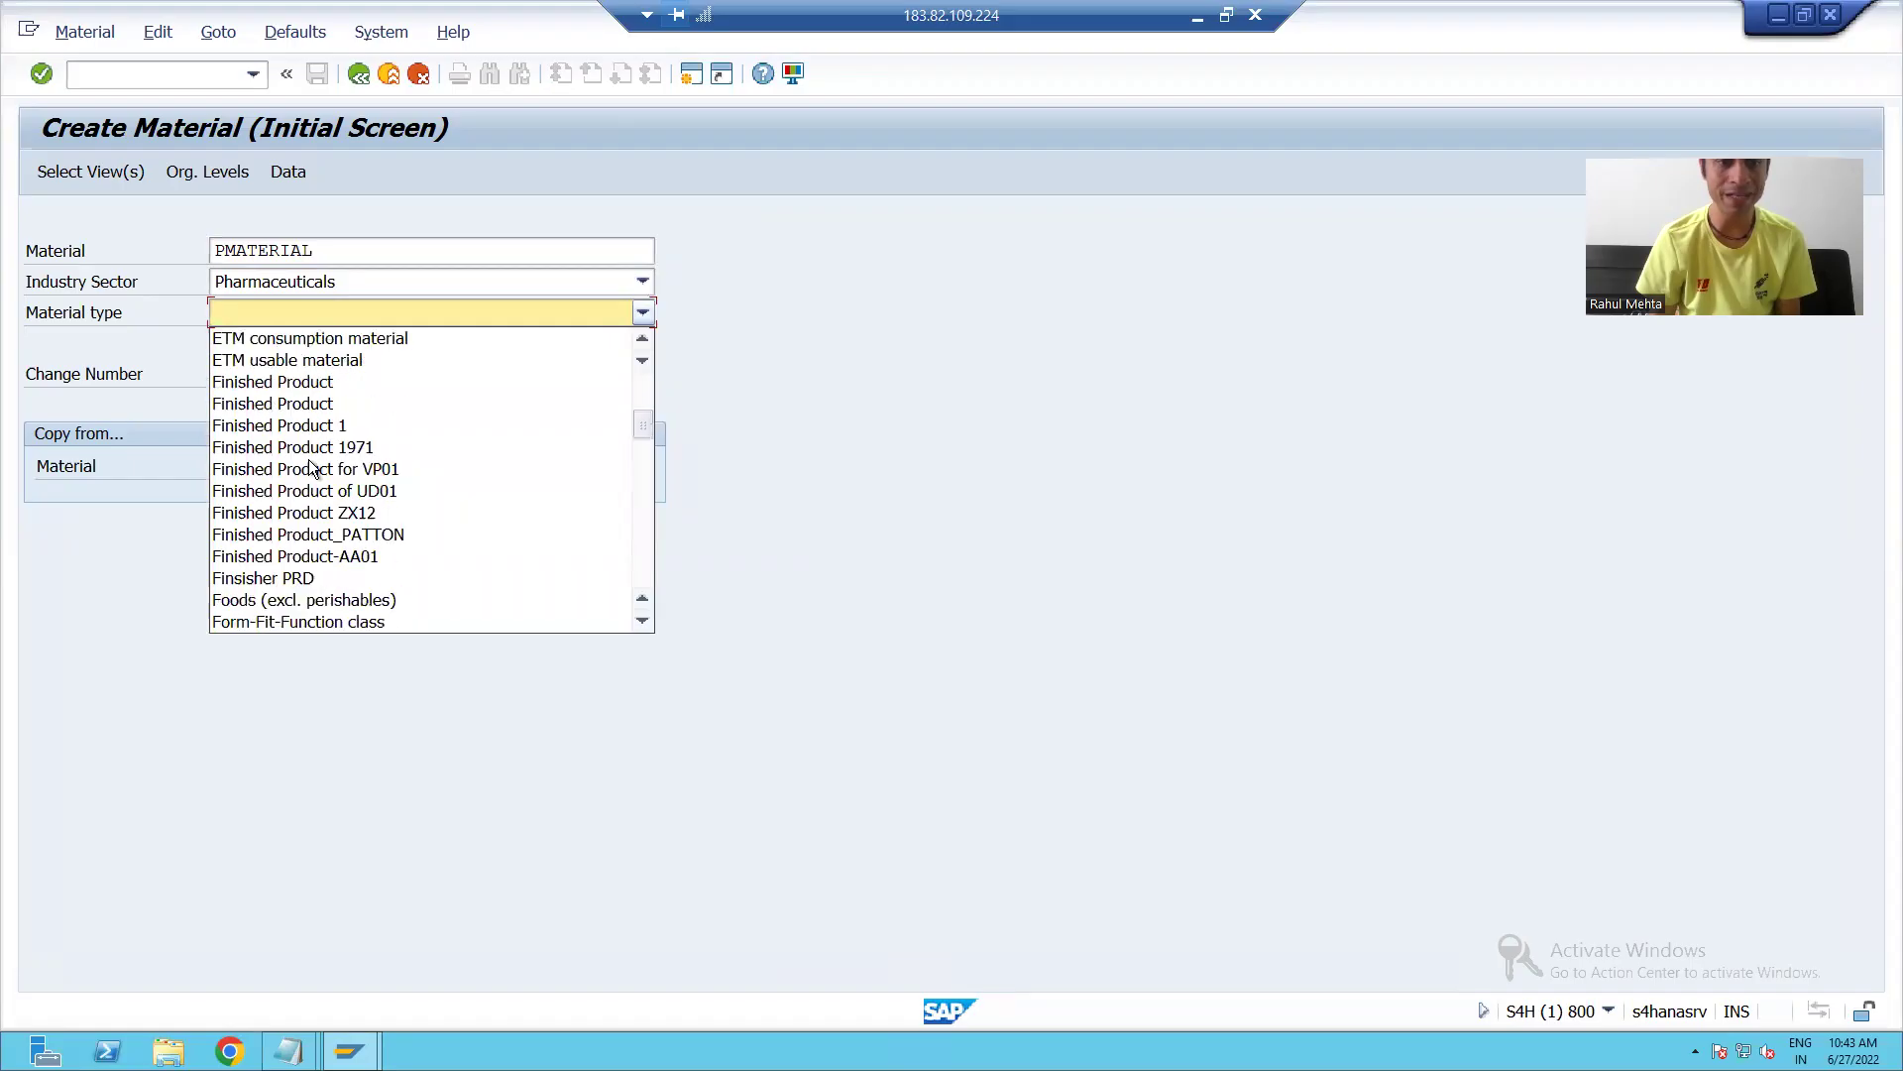
{"action": "scroll", "coordinate": [310, 466], "scroll_direction": "down", "scroll_amount": 5}
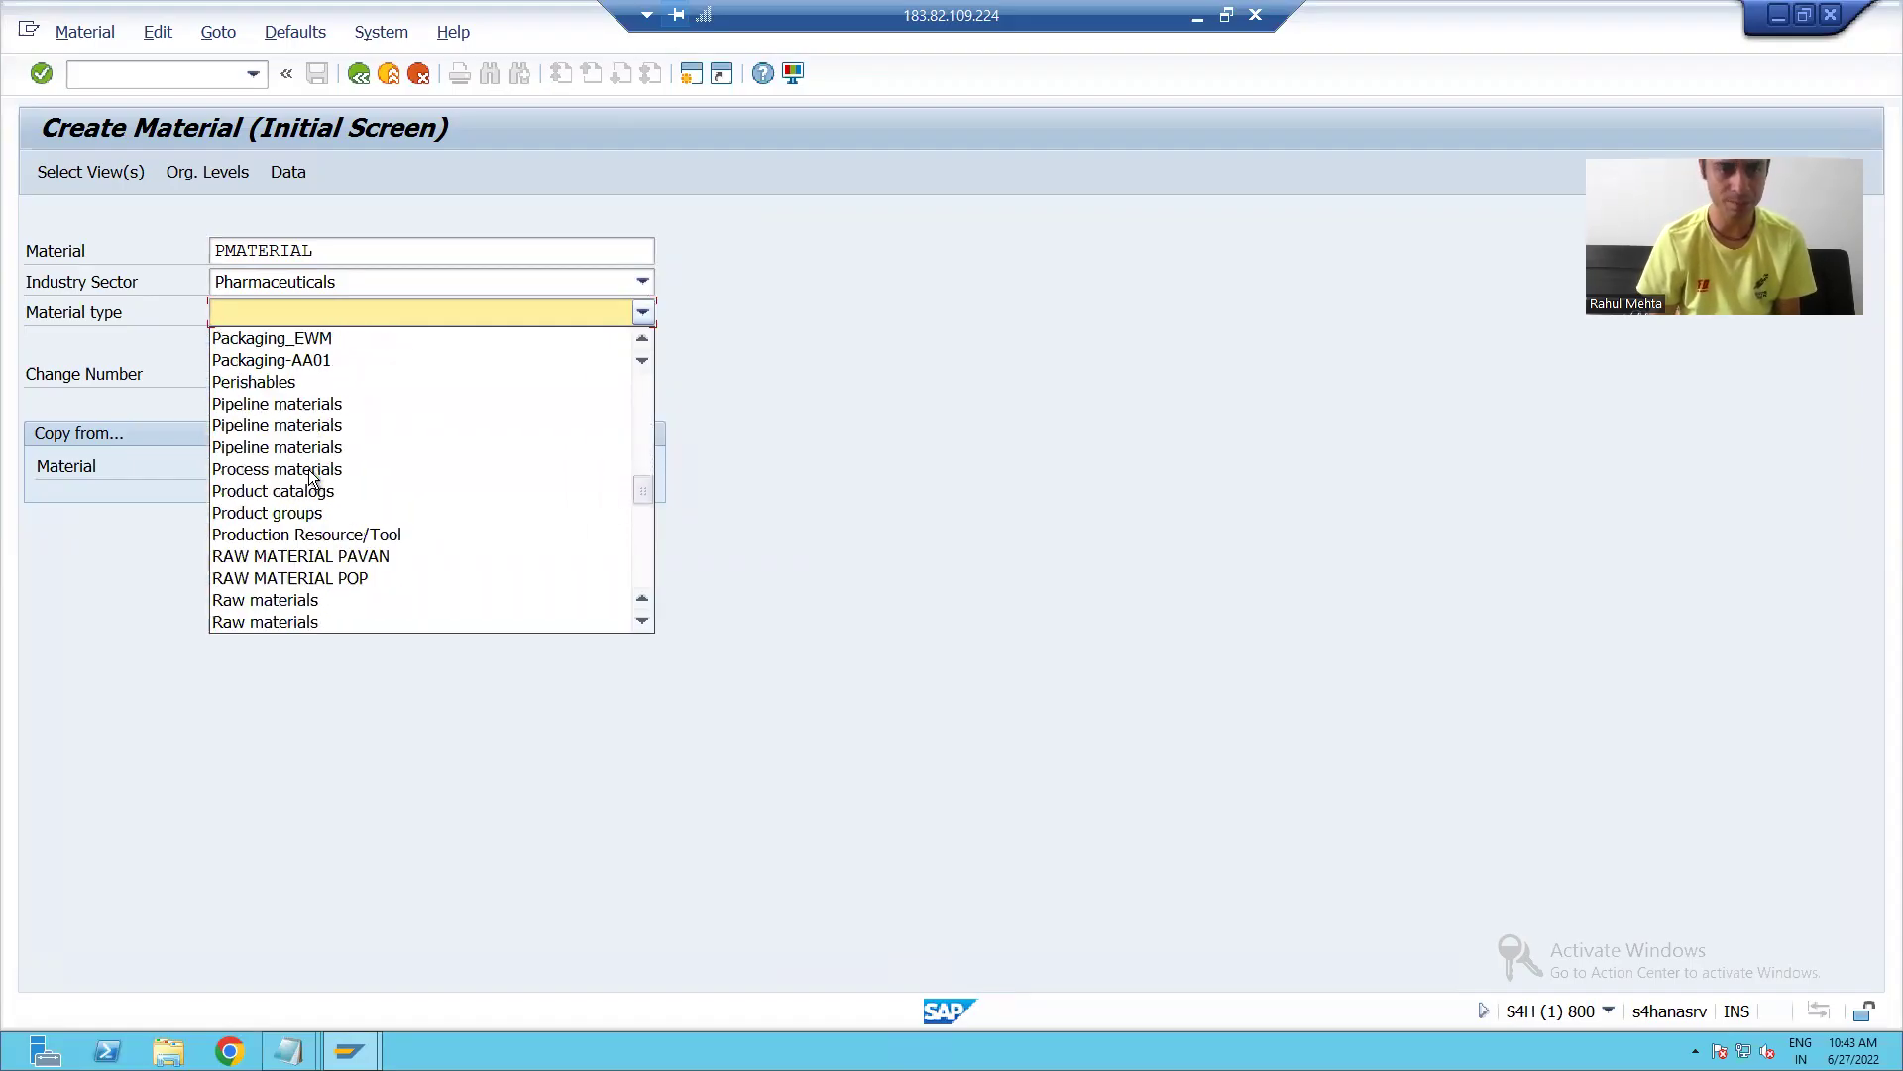
{"action": "left_click", "coordinate": [278, 599]}
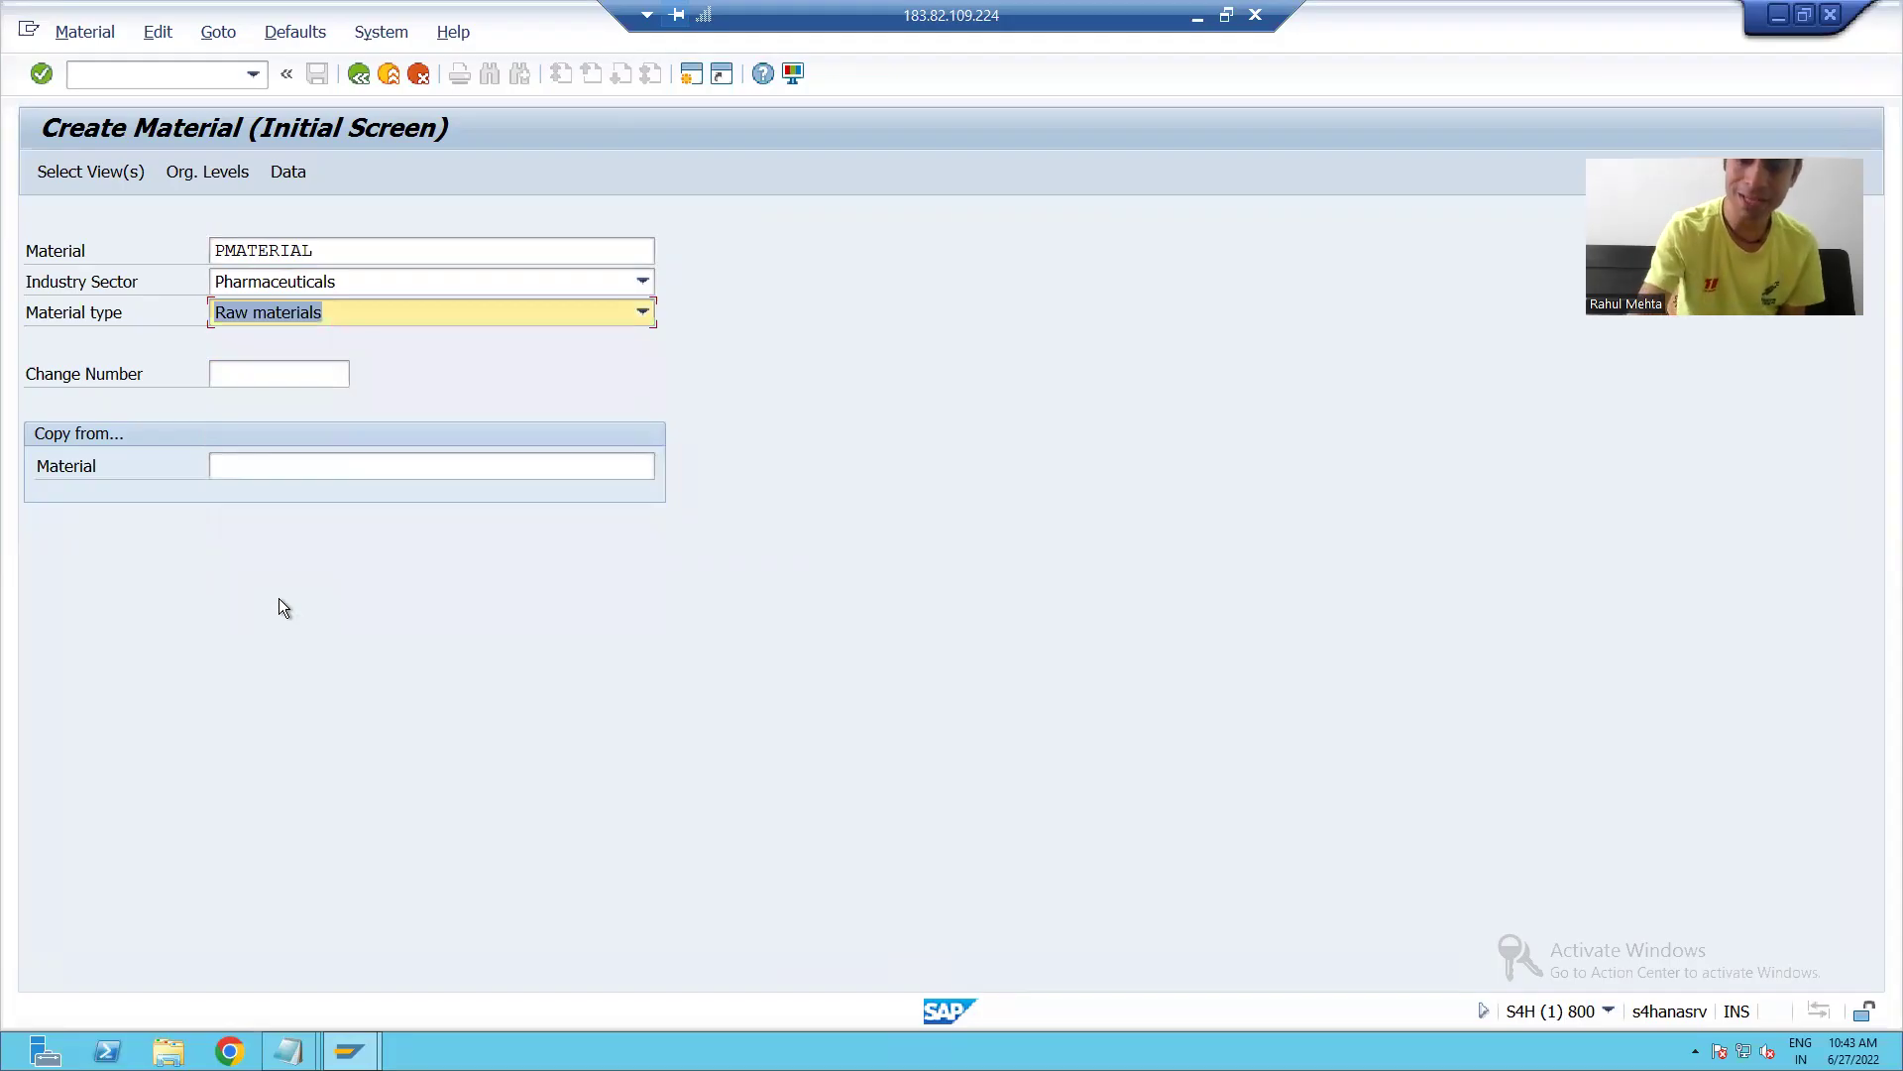
Select the Basic Data 1 view for the new material and enter the description "Test Material".
{"action": "key", "text": "Return"}
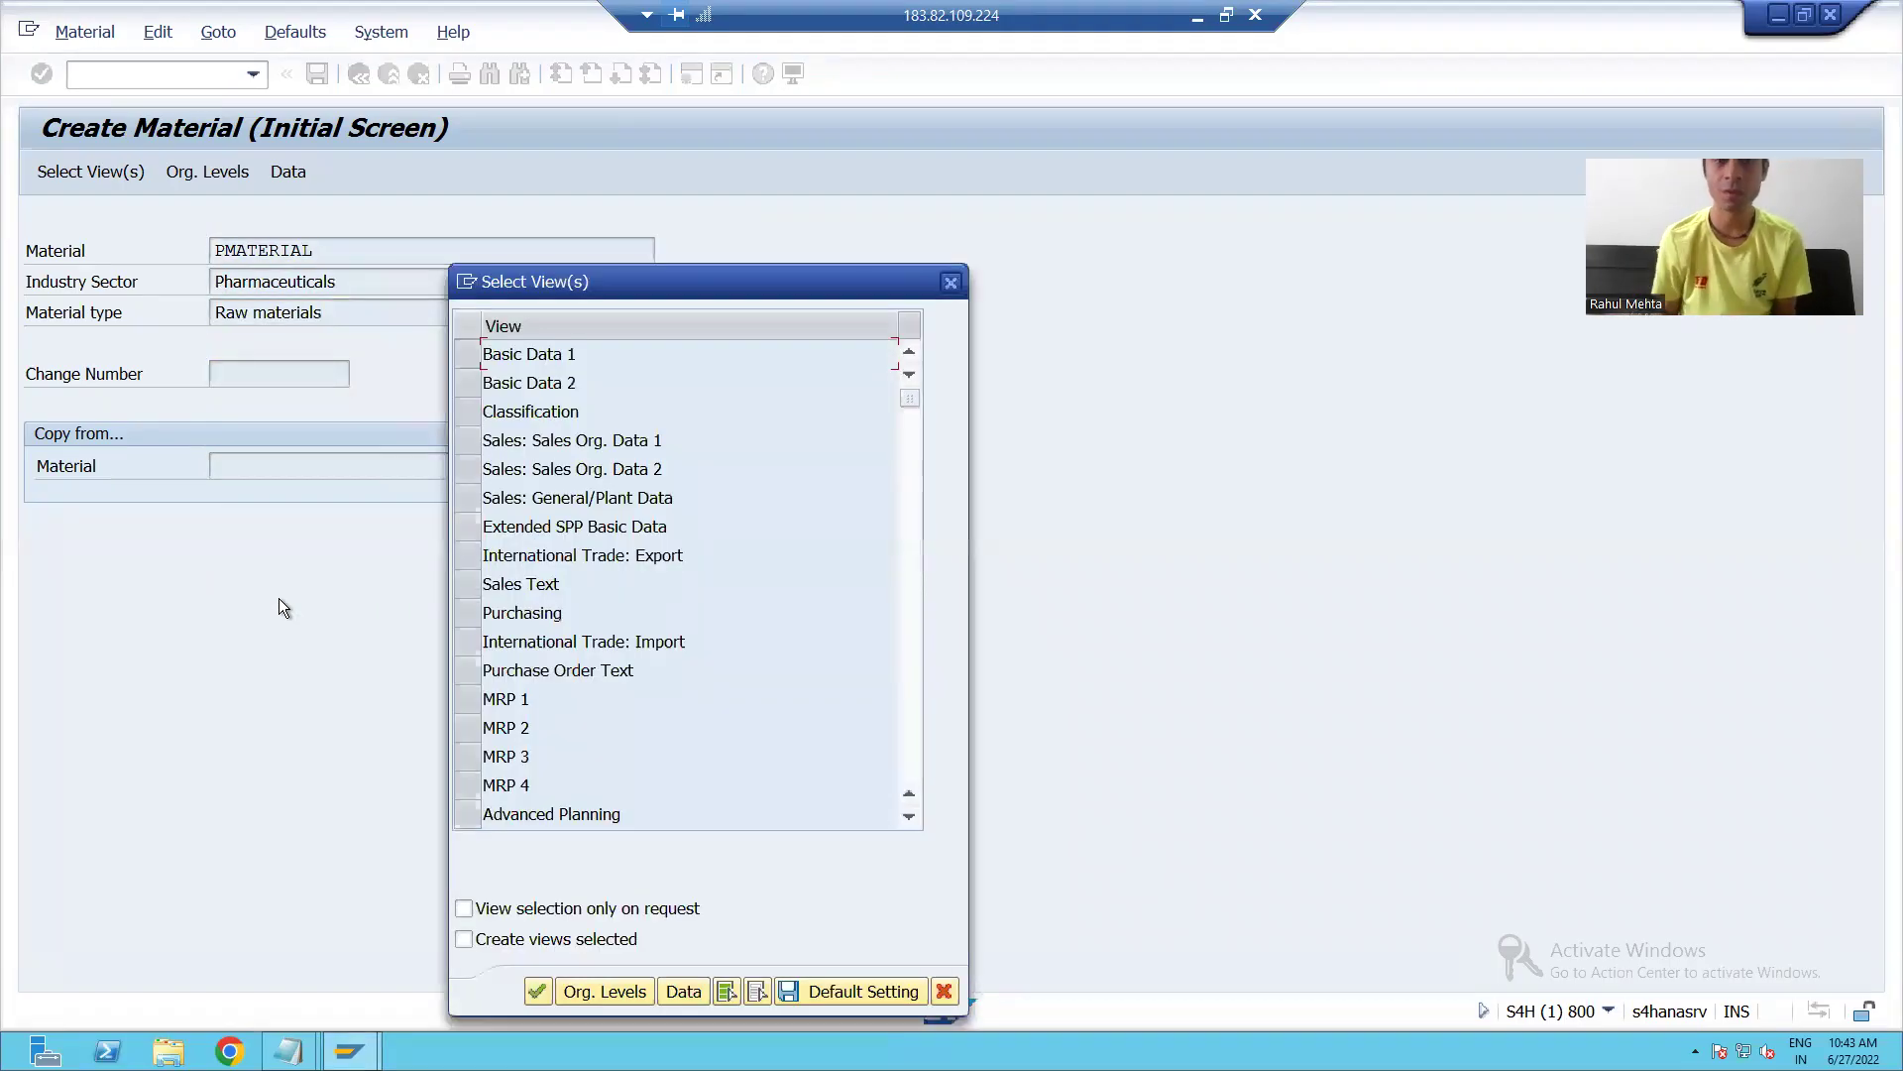
{"action": "left_click", "coordinate": [462, 360]}
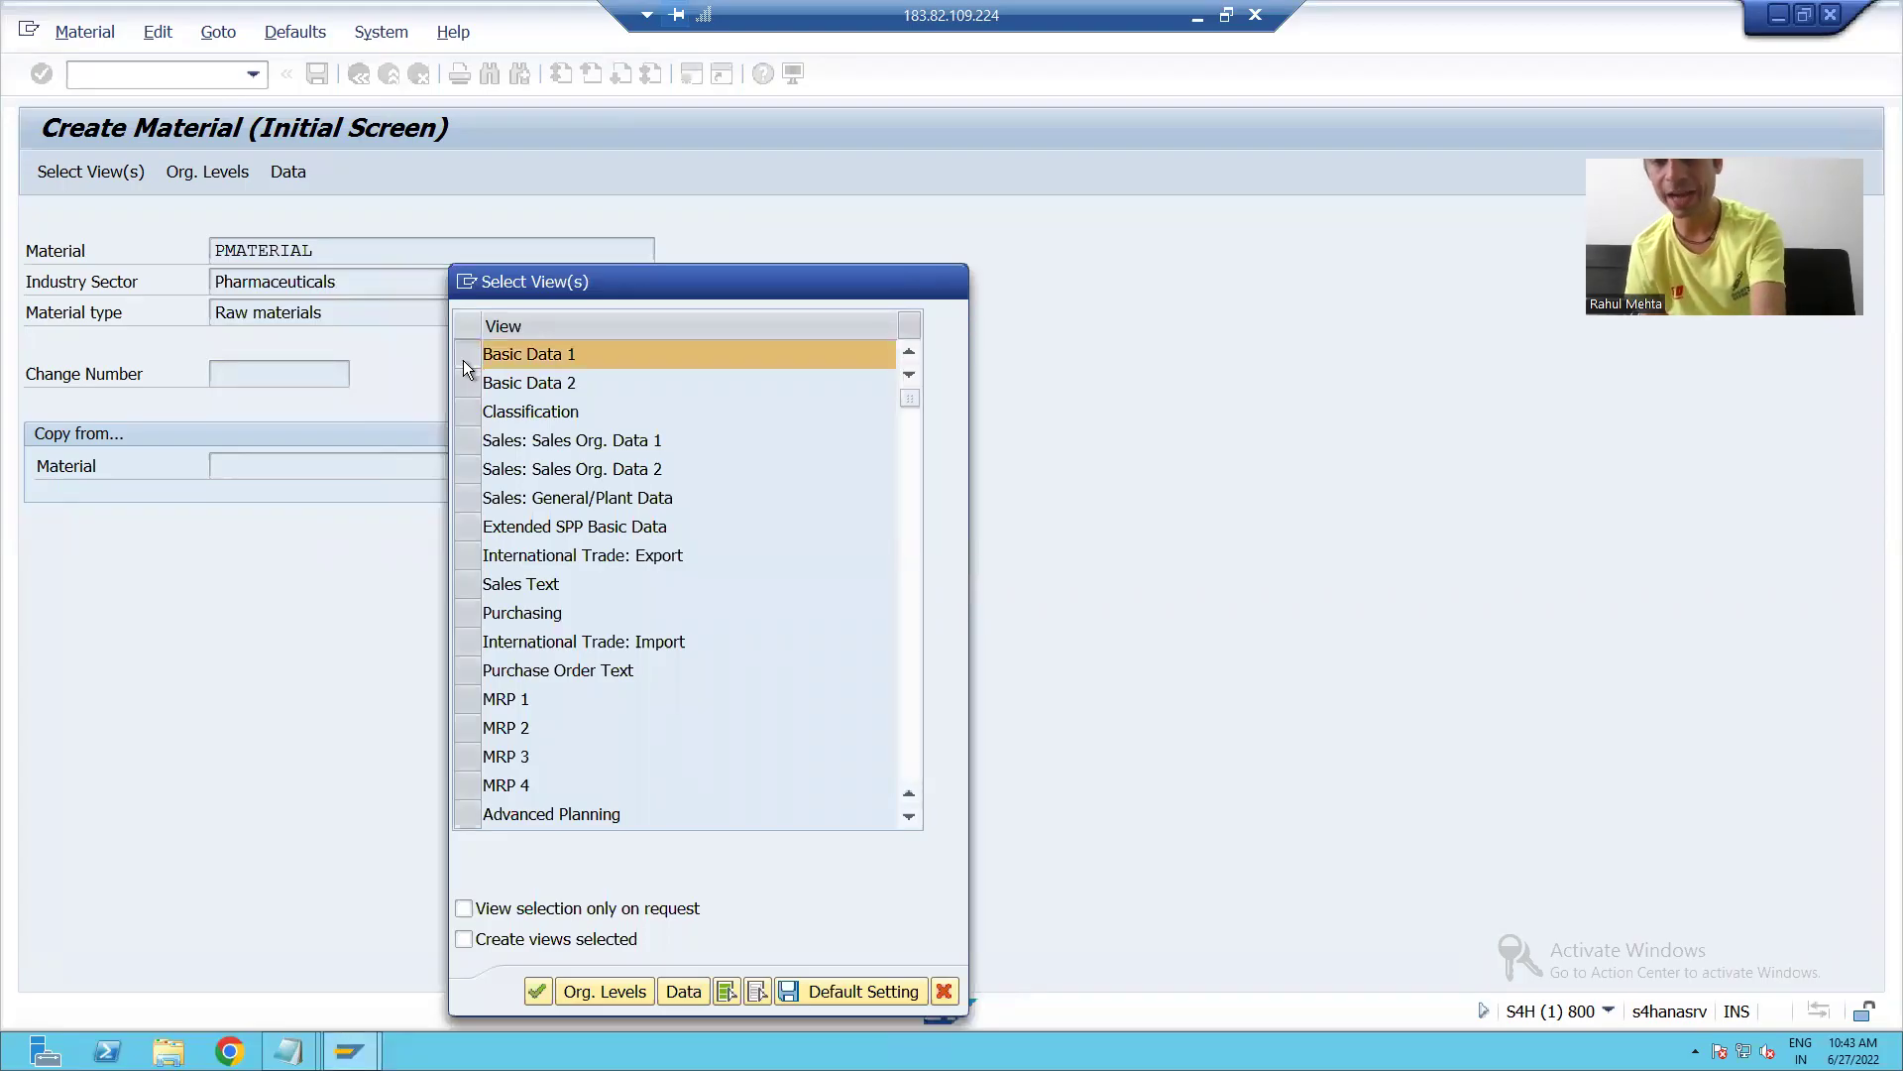
{"action": "key", "text": "Return"}
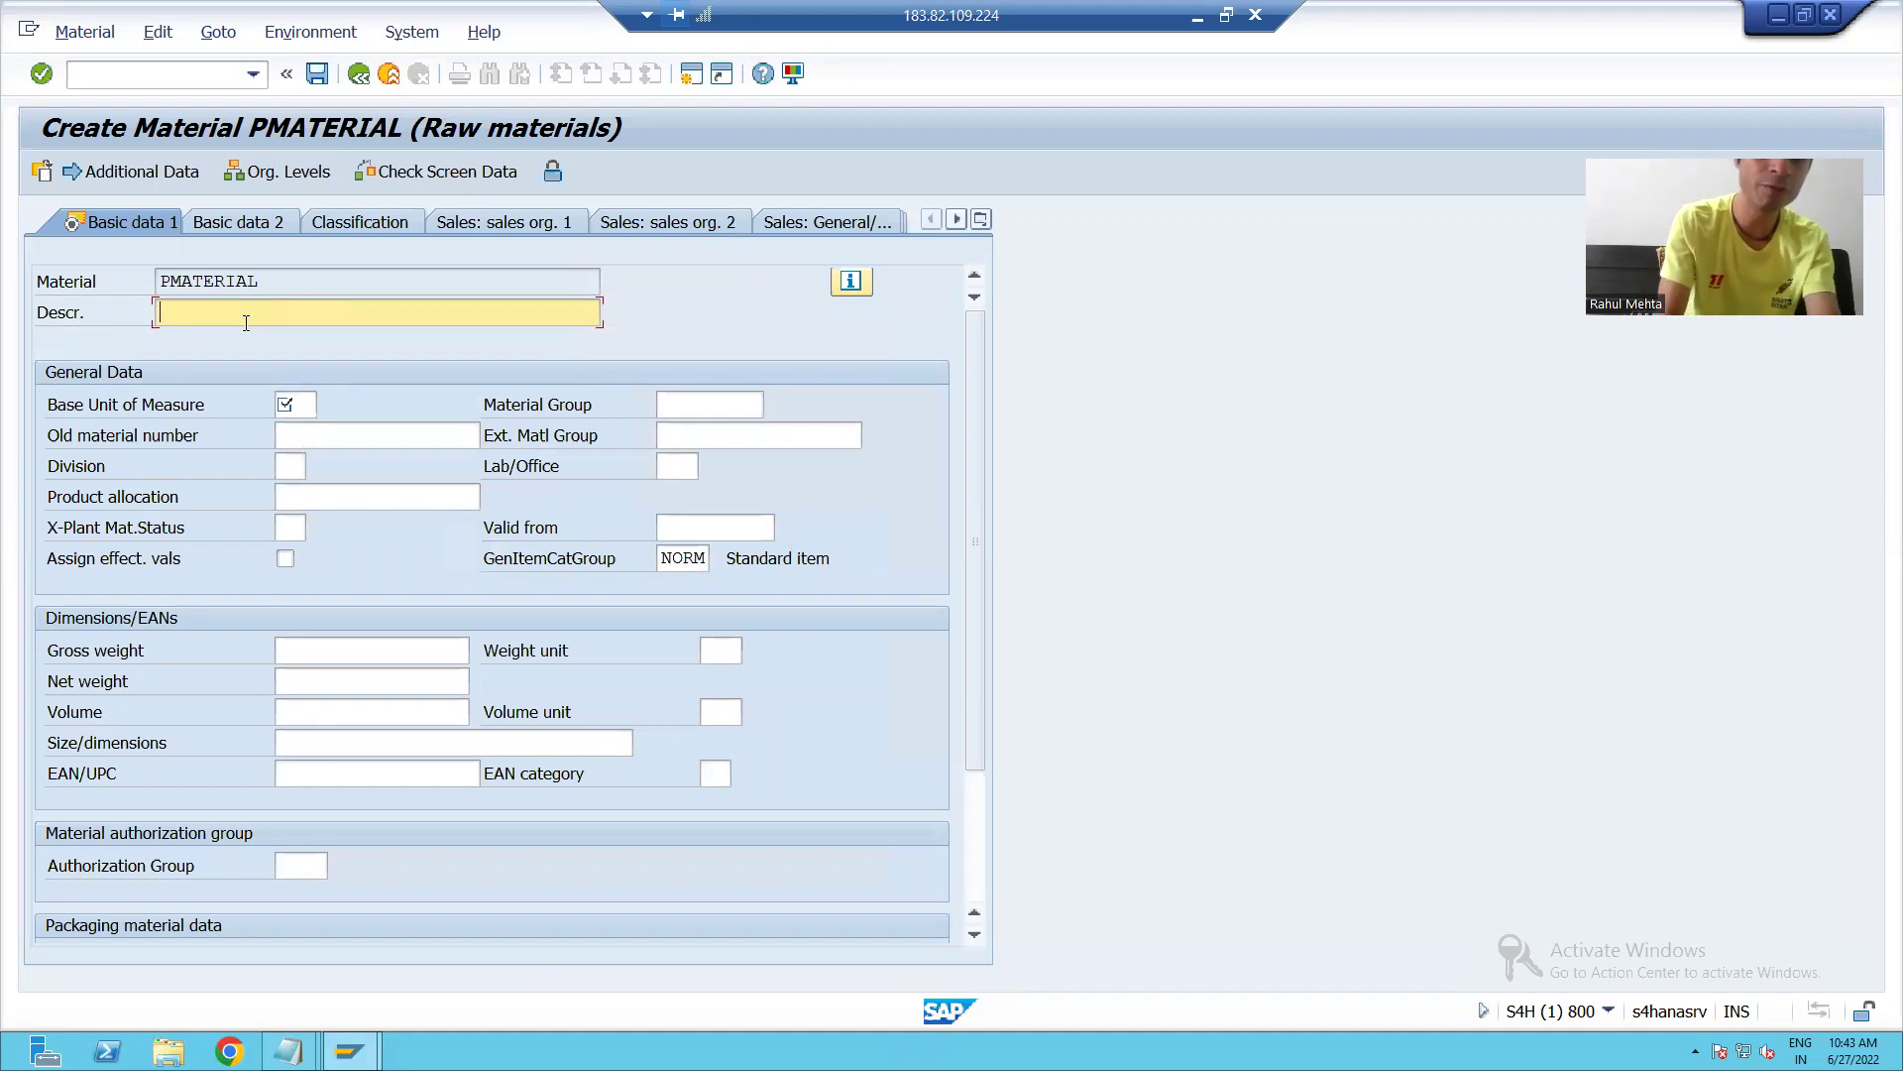
{"action": "type", "text": "Test"}
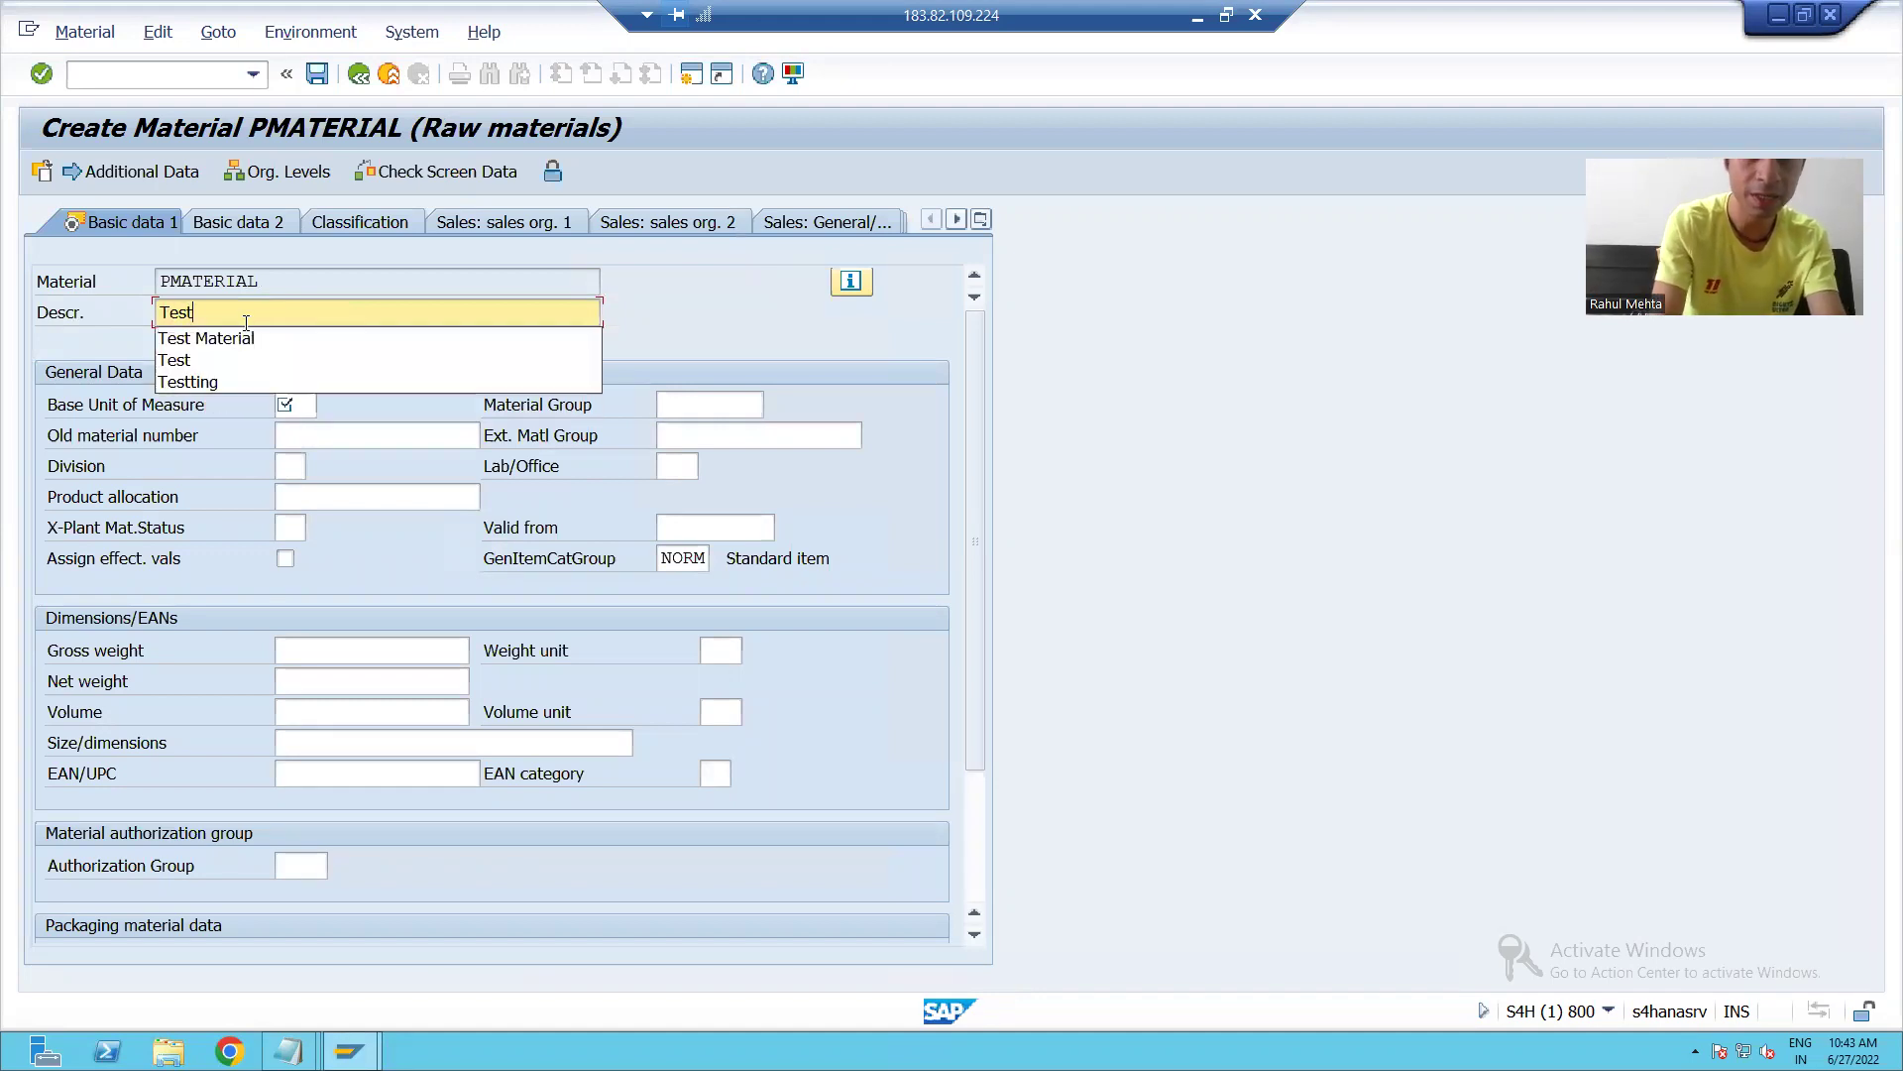
{"action": "type", "text": " Material"}
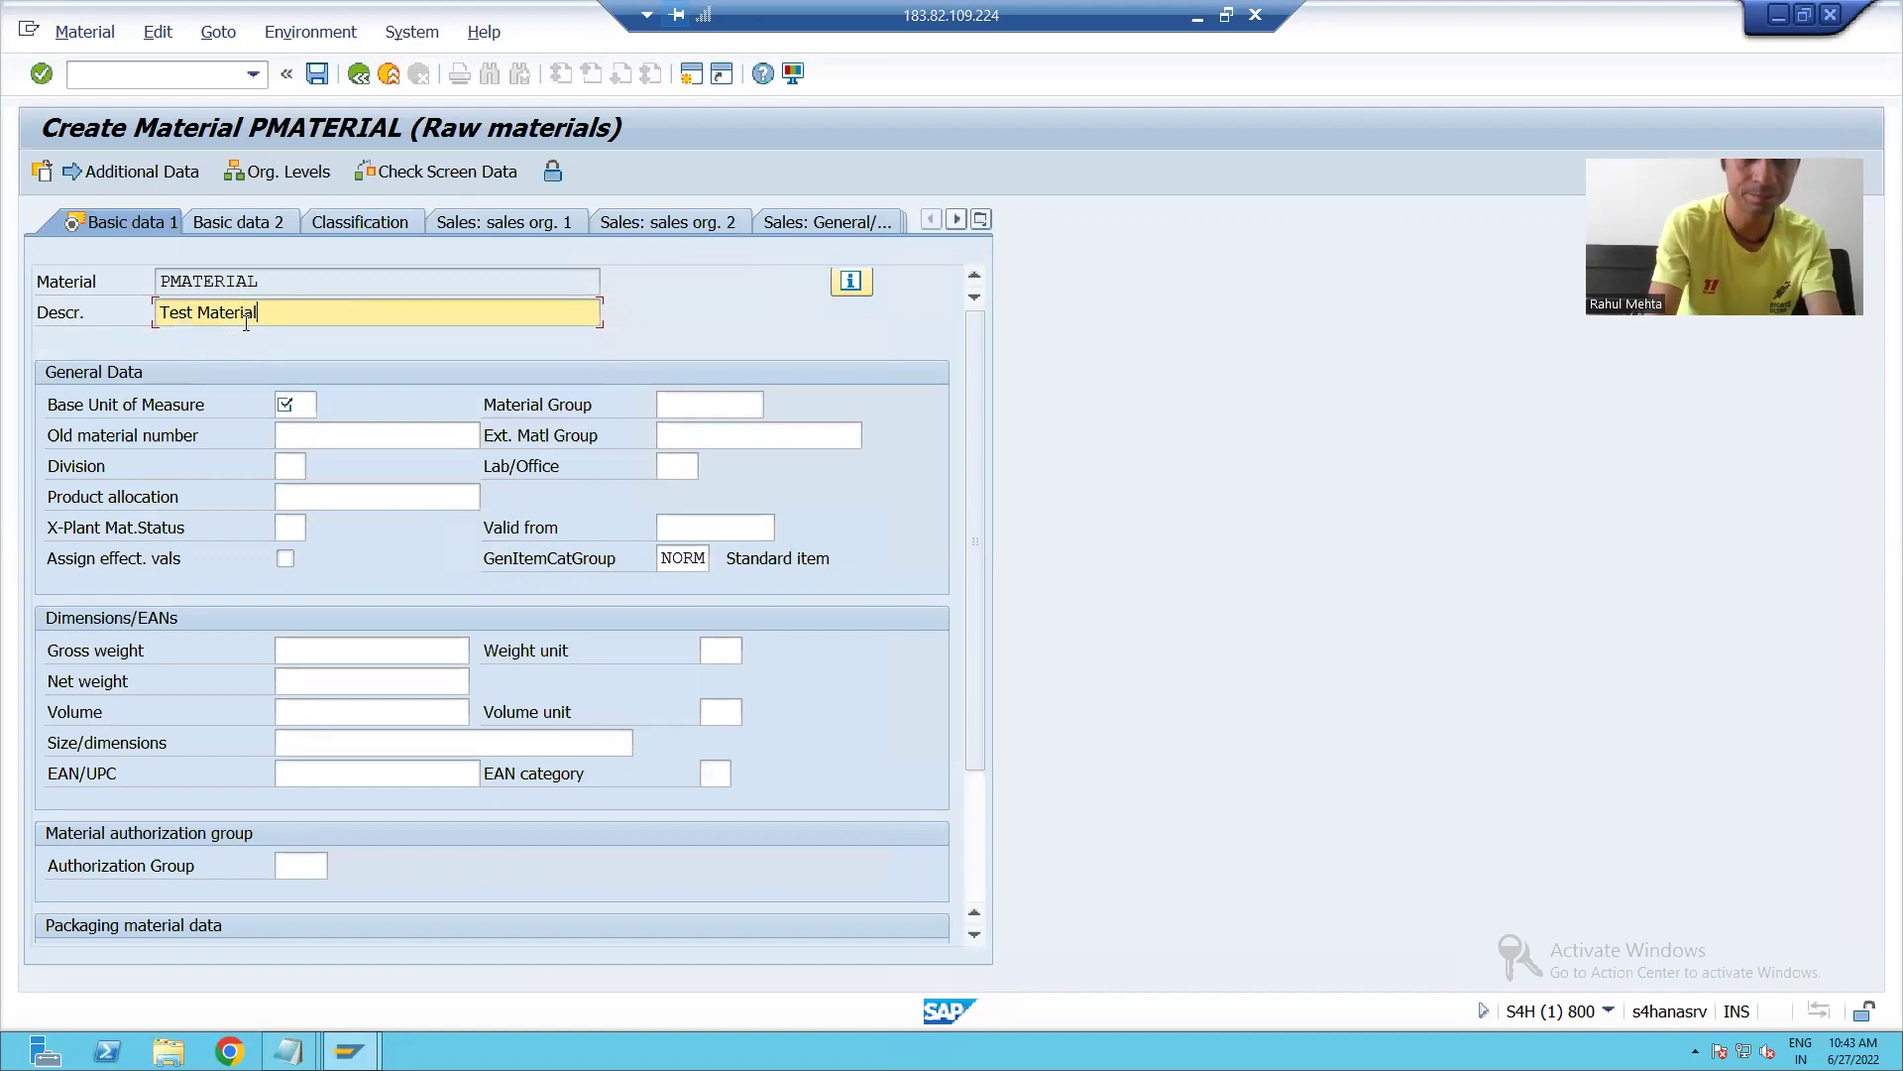
Set the base unit of measure to EA (each) from the list of units and save the material.
{"action": "left_click", "coordinate": [287, 404]}
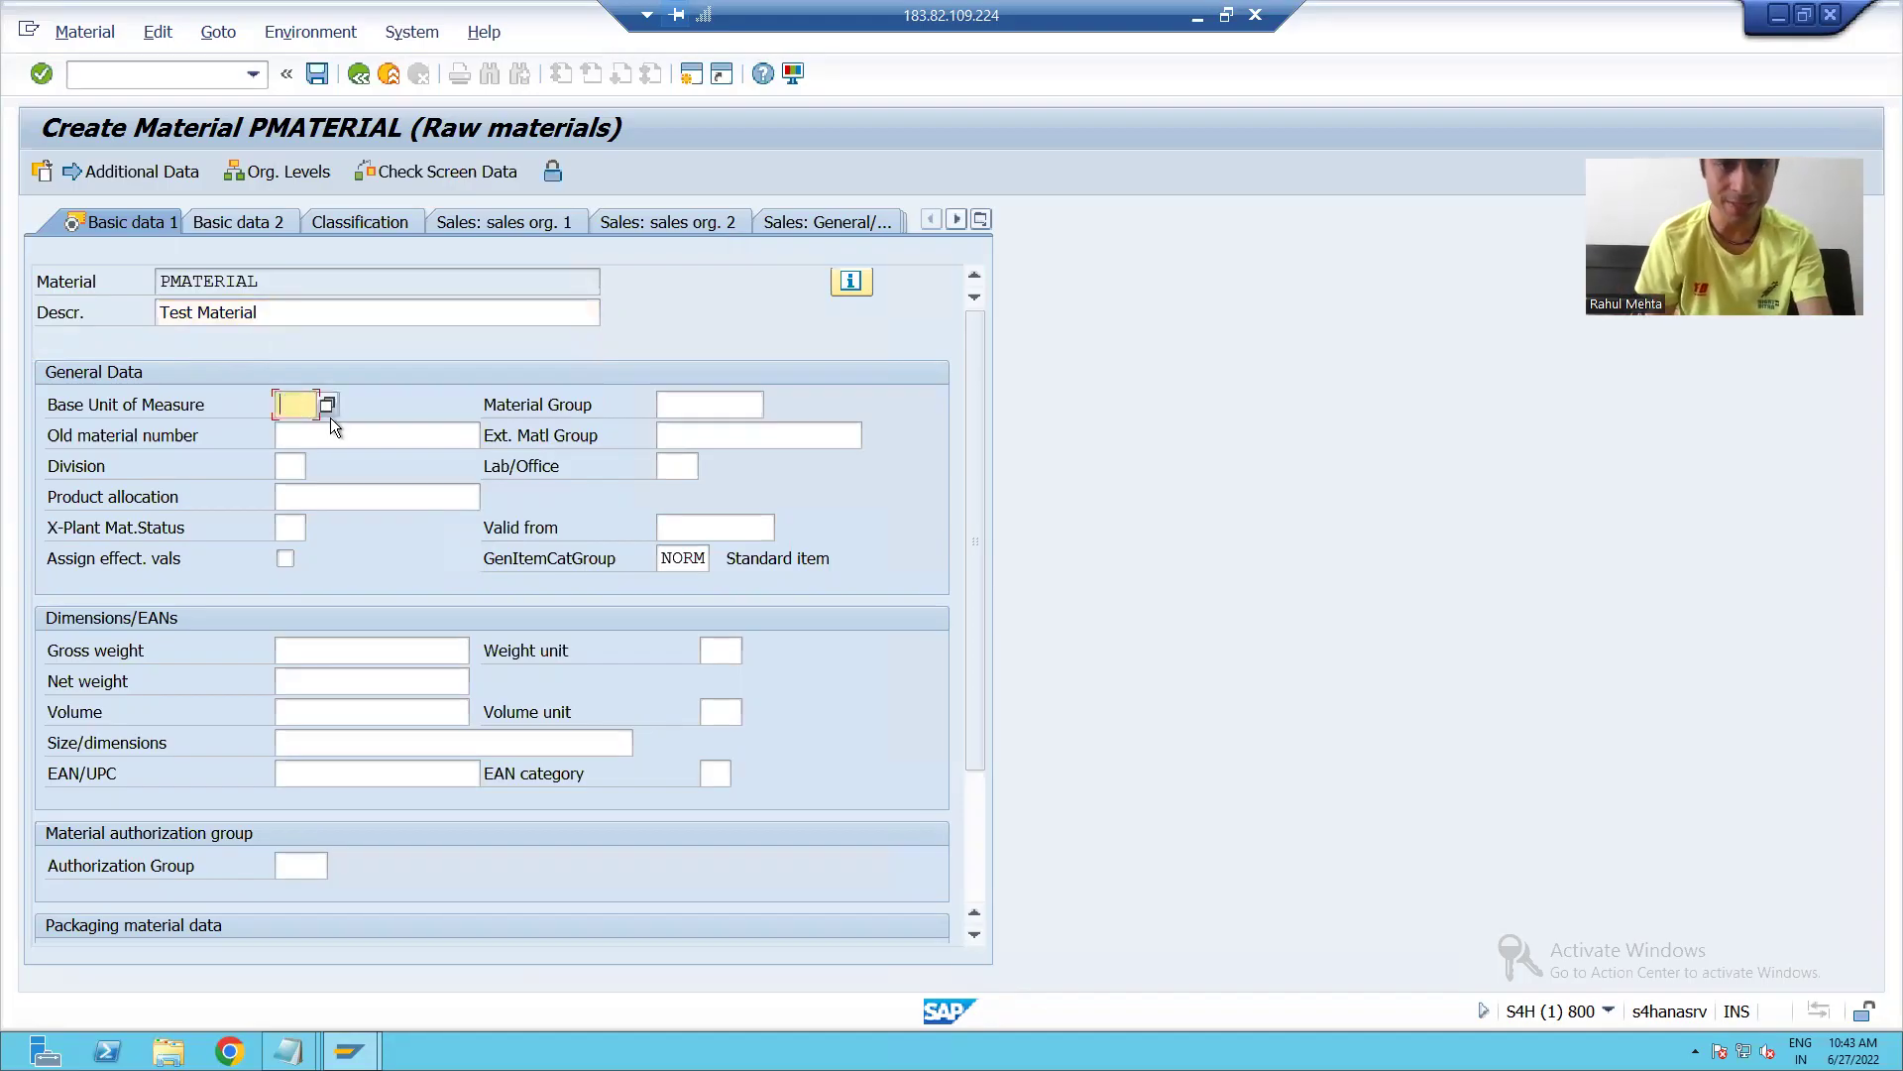
{"action": "left_click", "coordinate": [326, 404]}
{"action": "scroll", "coordinate": [246, 391], "scroll_direction": "down", "scroll_amount": 6}
{"action": "scroll", "coordinate": [246, 389], "scroll_direction": "down", "scroll_amount": 15}
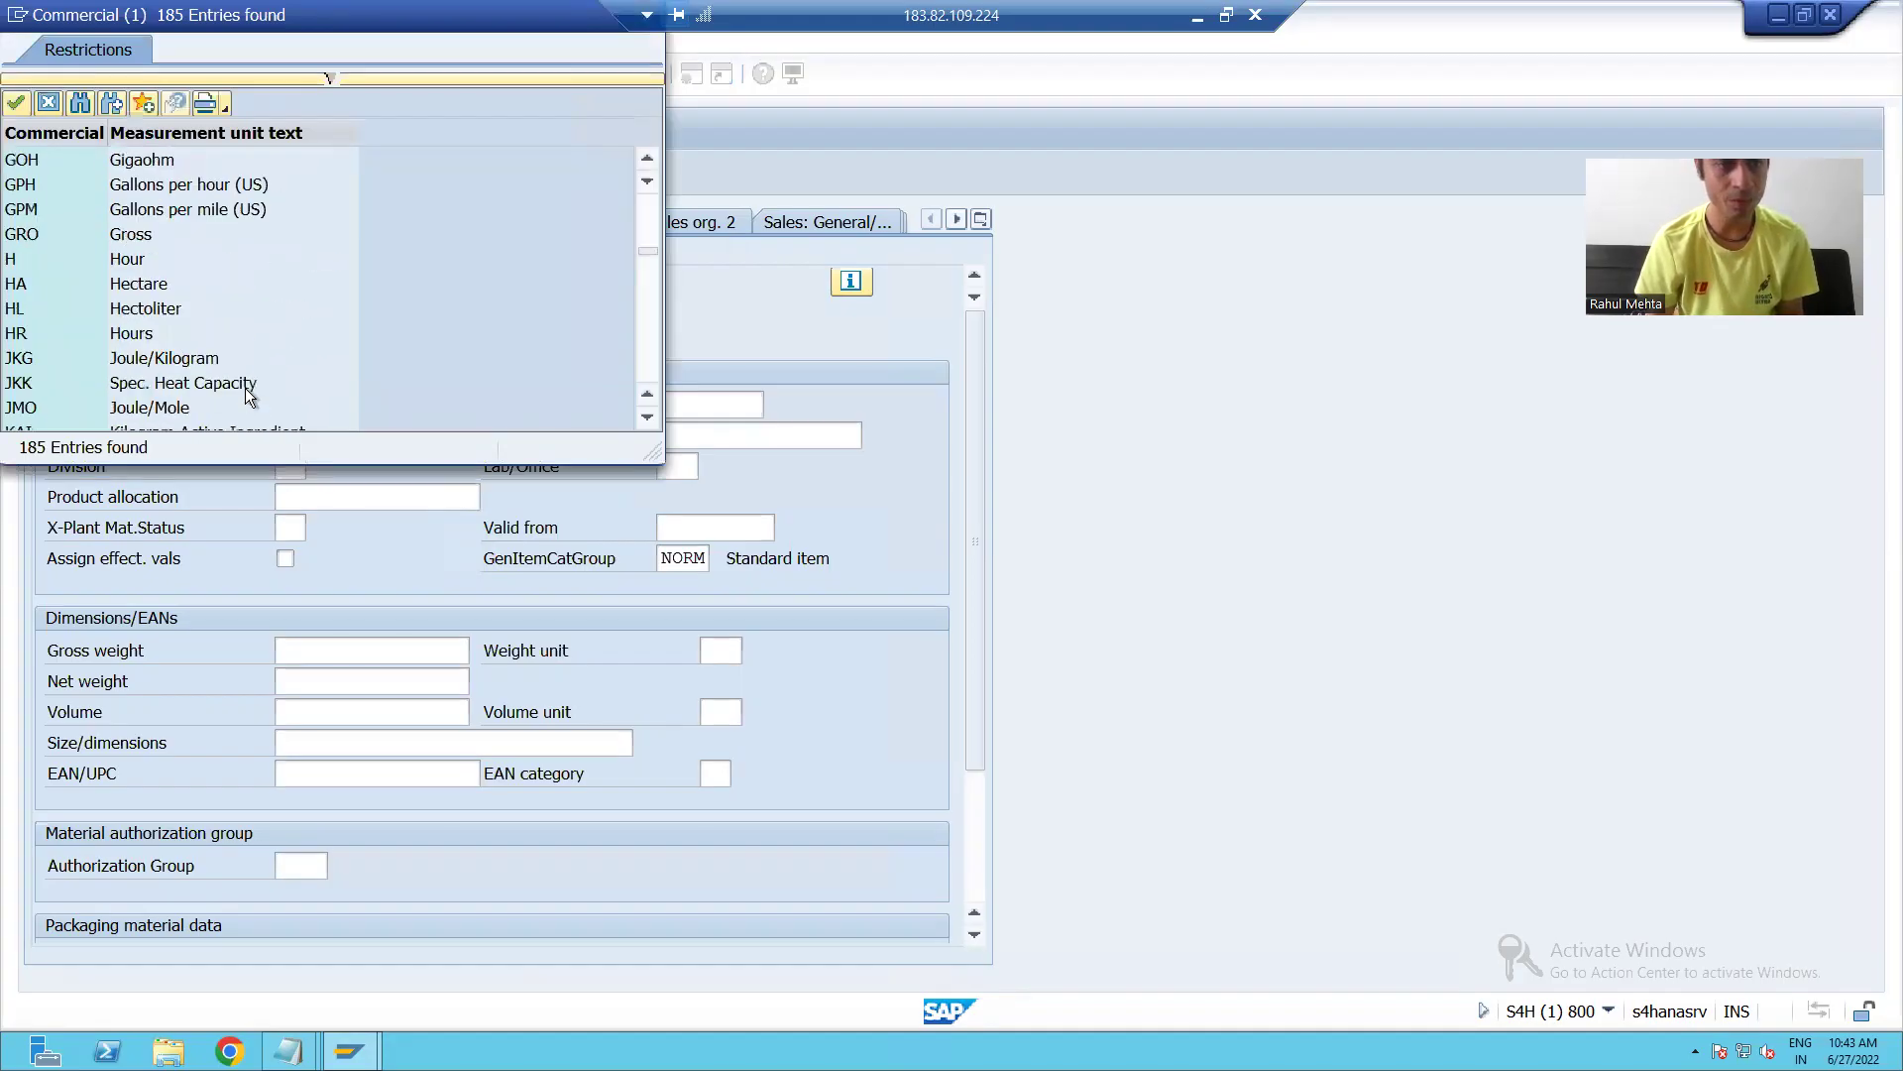
{"action": "scroll", "coordinate": [246, 389], "scroll_direction": "down", "scroll_amount": 13}
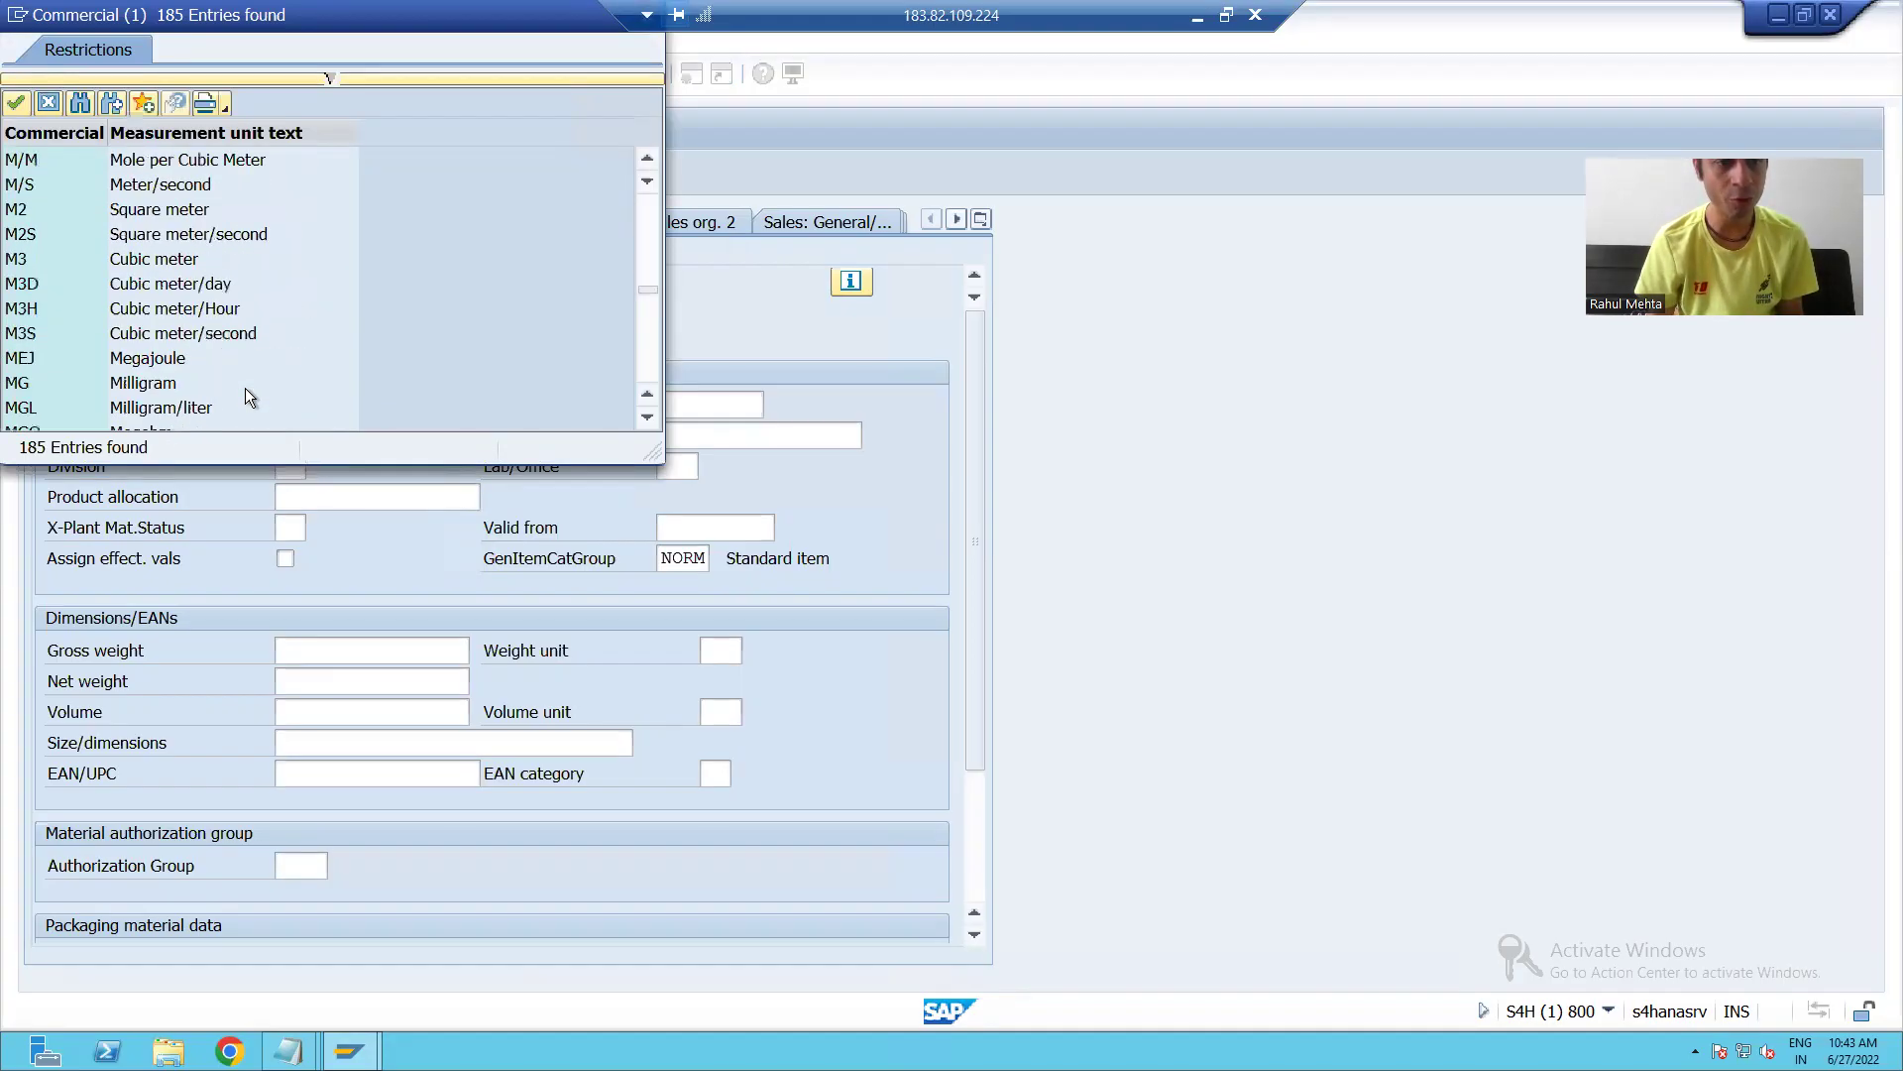
{"action": "scroll", "coordinate": [120, 386], "scroll_direction": "down", "scroll_amount": 3}
{"action": "scroll", "coordinate": [88, 385], "scroll_direction": "up", "scroll_amount": 16}
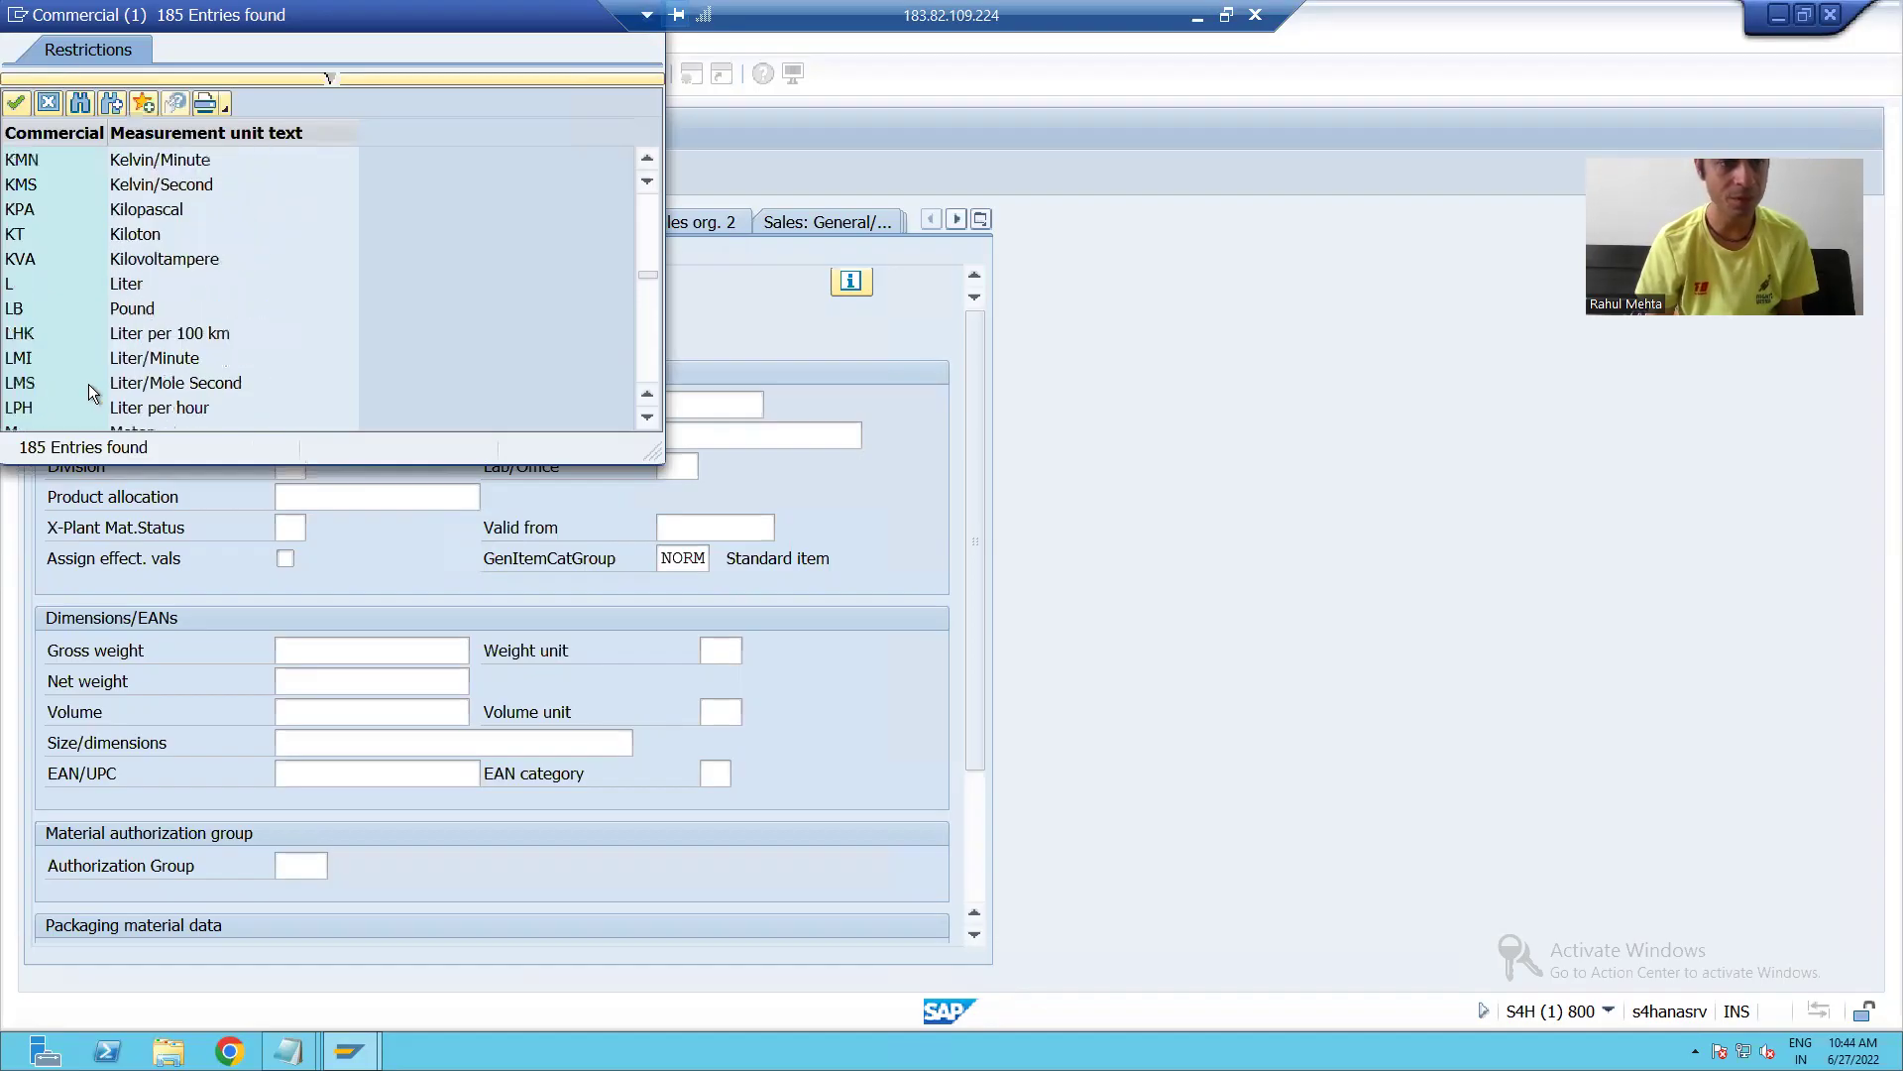
{"action": "scroll", "coordinate": [88, 384], "scroll_direction": "up", "scroll_amount": 8}
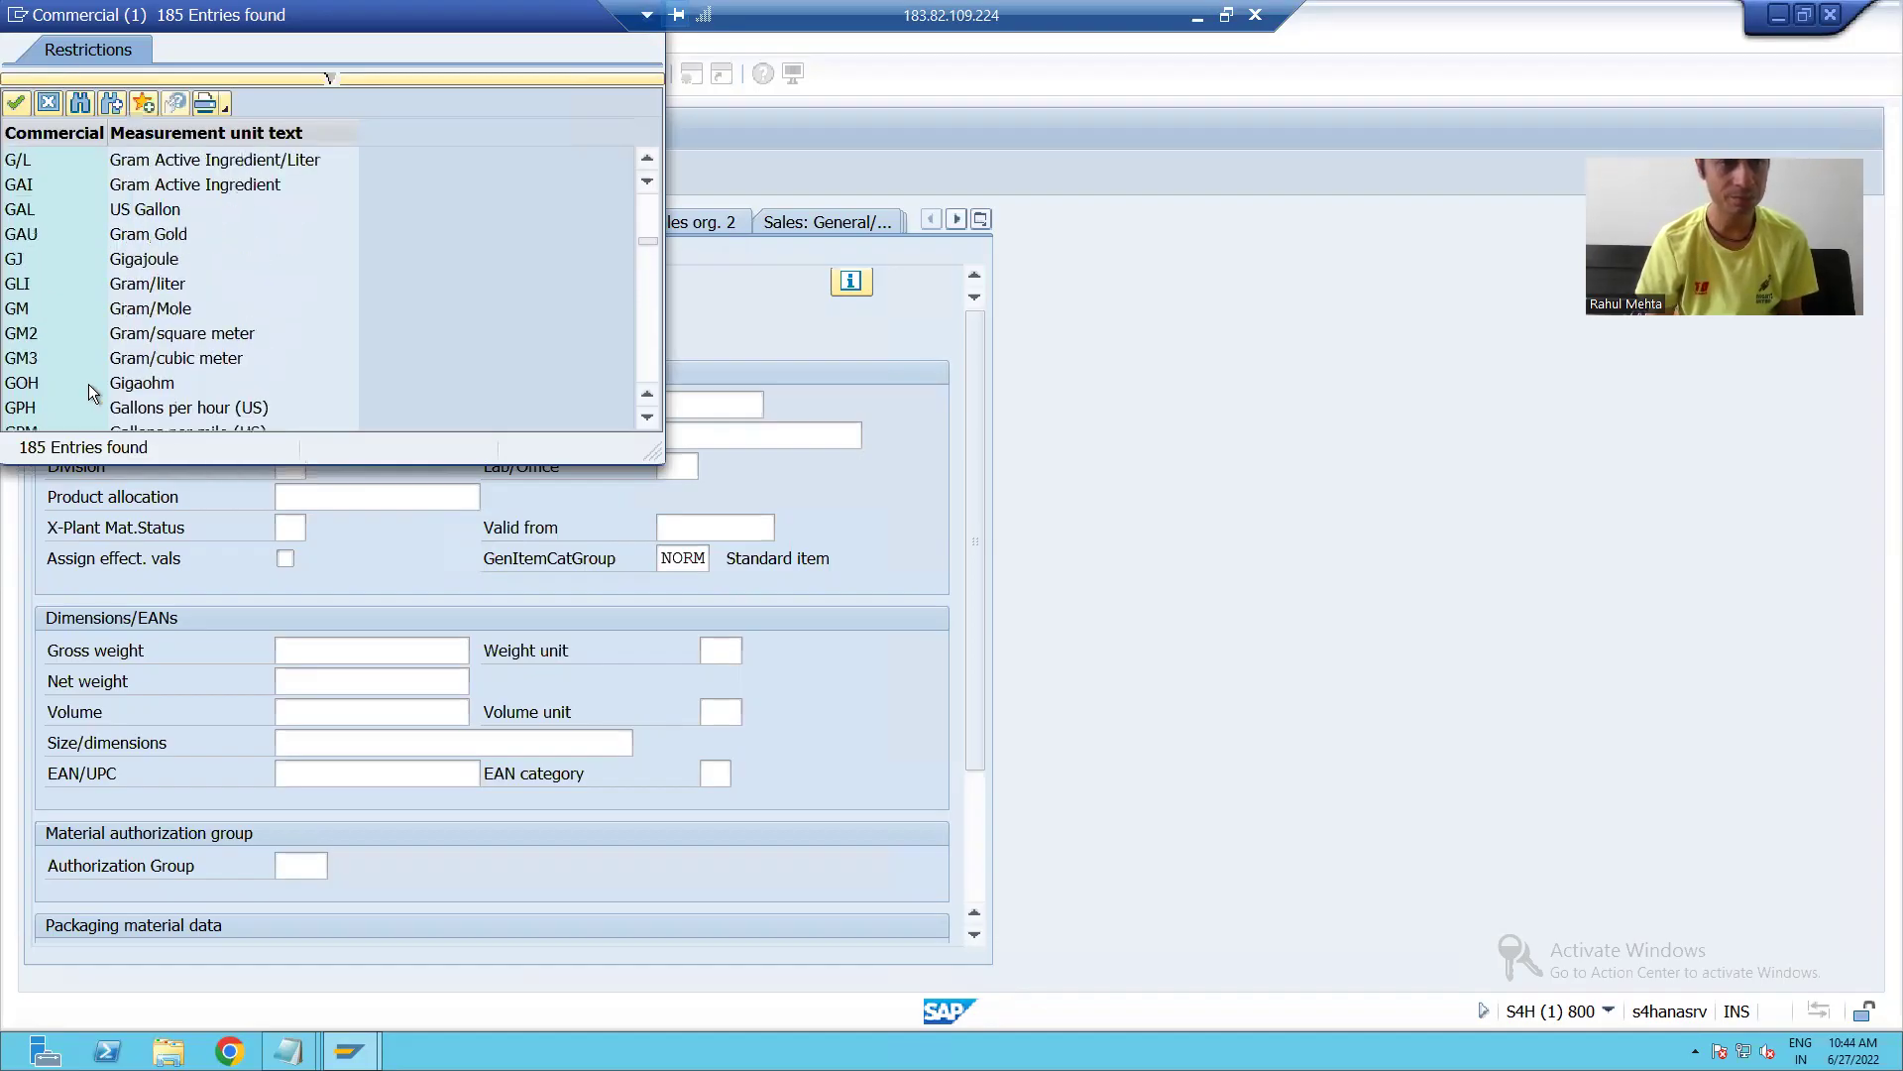
{"action": "scroll", "coordinate": [87, 383], "scroll_direction": "up", "scroll_amount": 9}
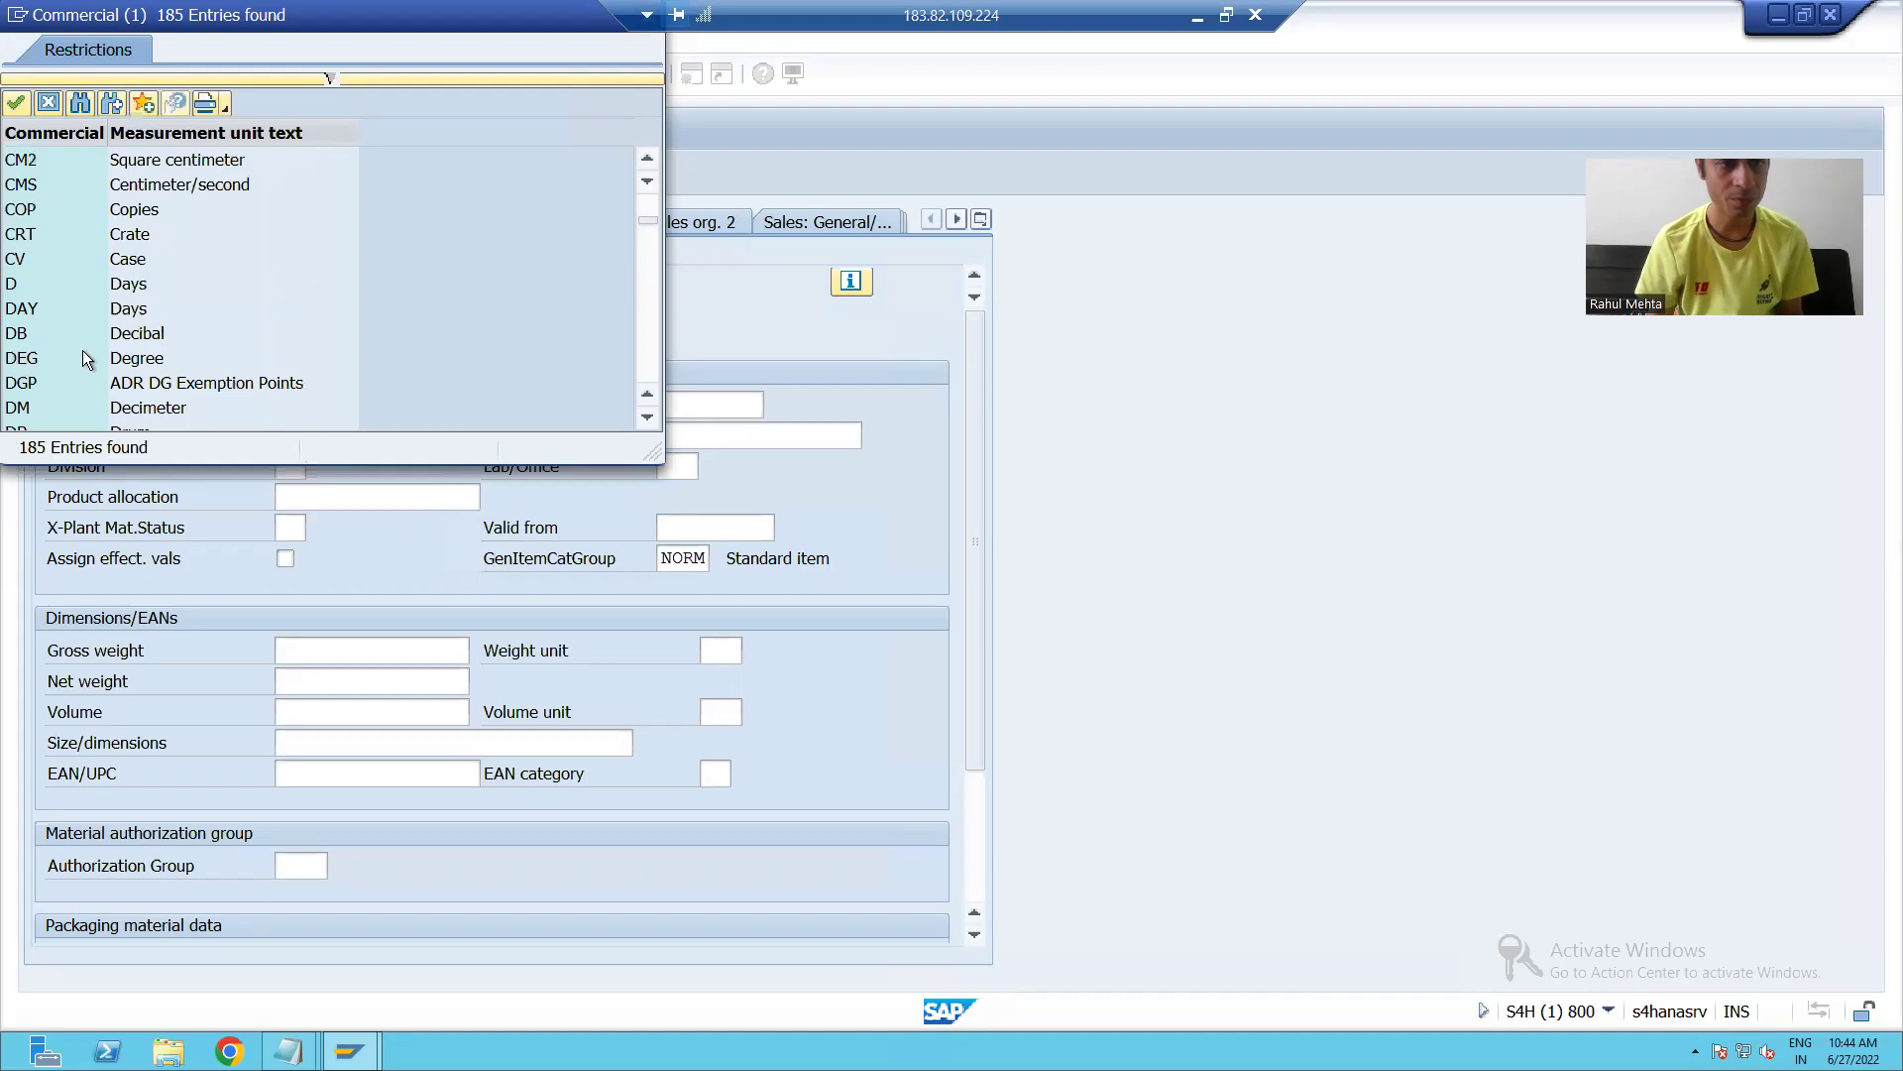
{"action": "scroll", "coordinate": [81, 349], "scroll_direction": "up", "scroll_amount": 2}
{"action": "scroll", "coordinate": [81, 349], "scroll_direction": "down", "scroll_amount": 9}
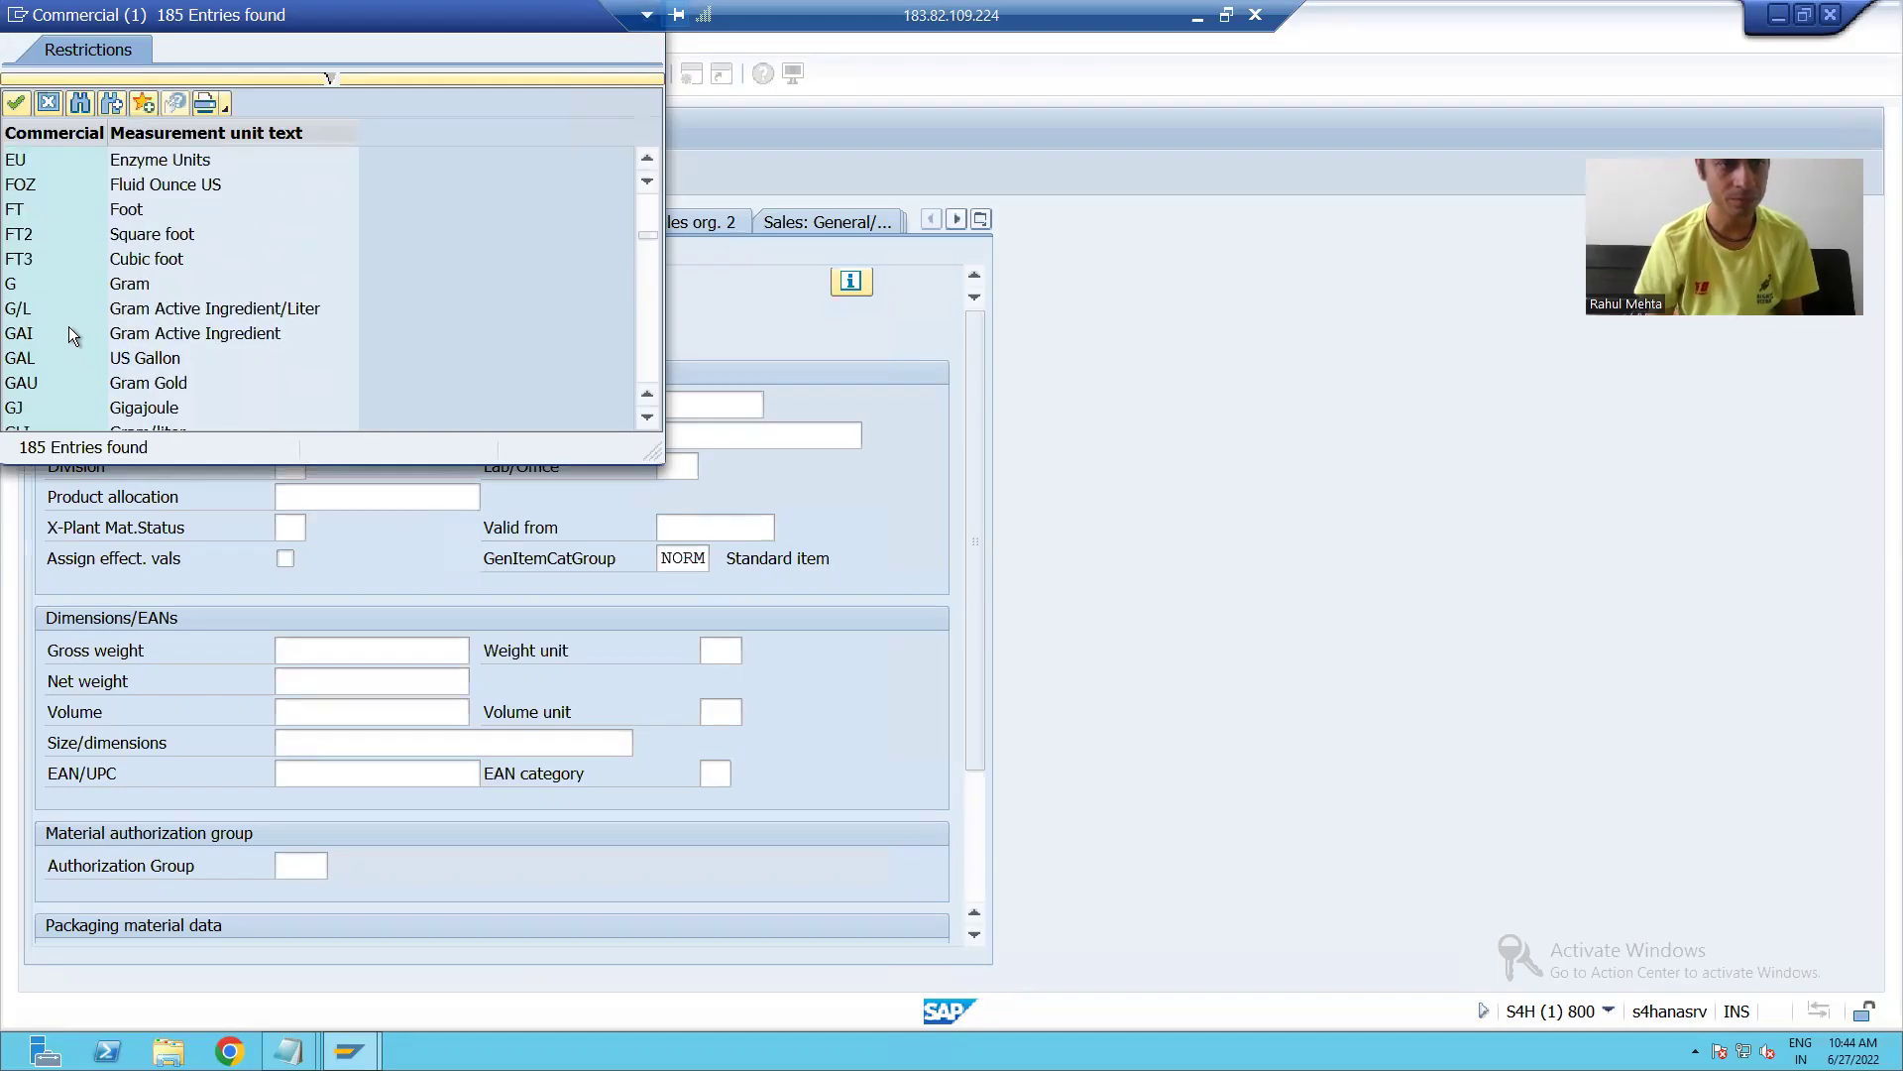
{"action": "scroll", "coordinate": [79, 365], "scroll_direction": "up", "scroll_amount": 1}
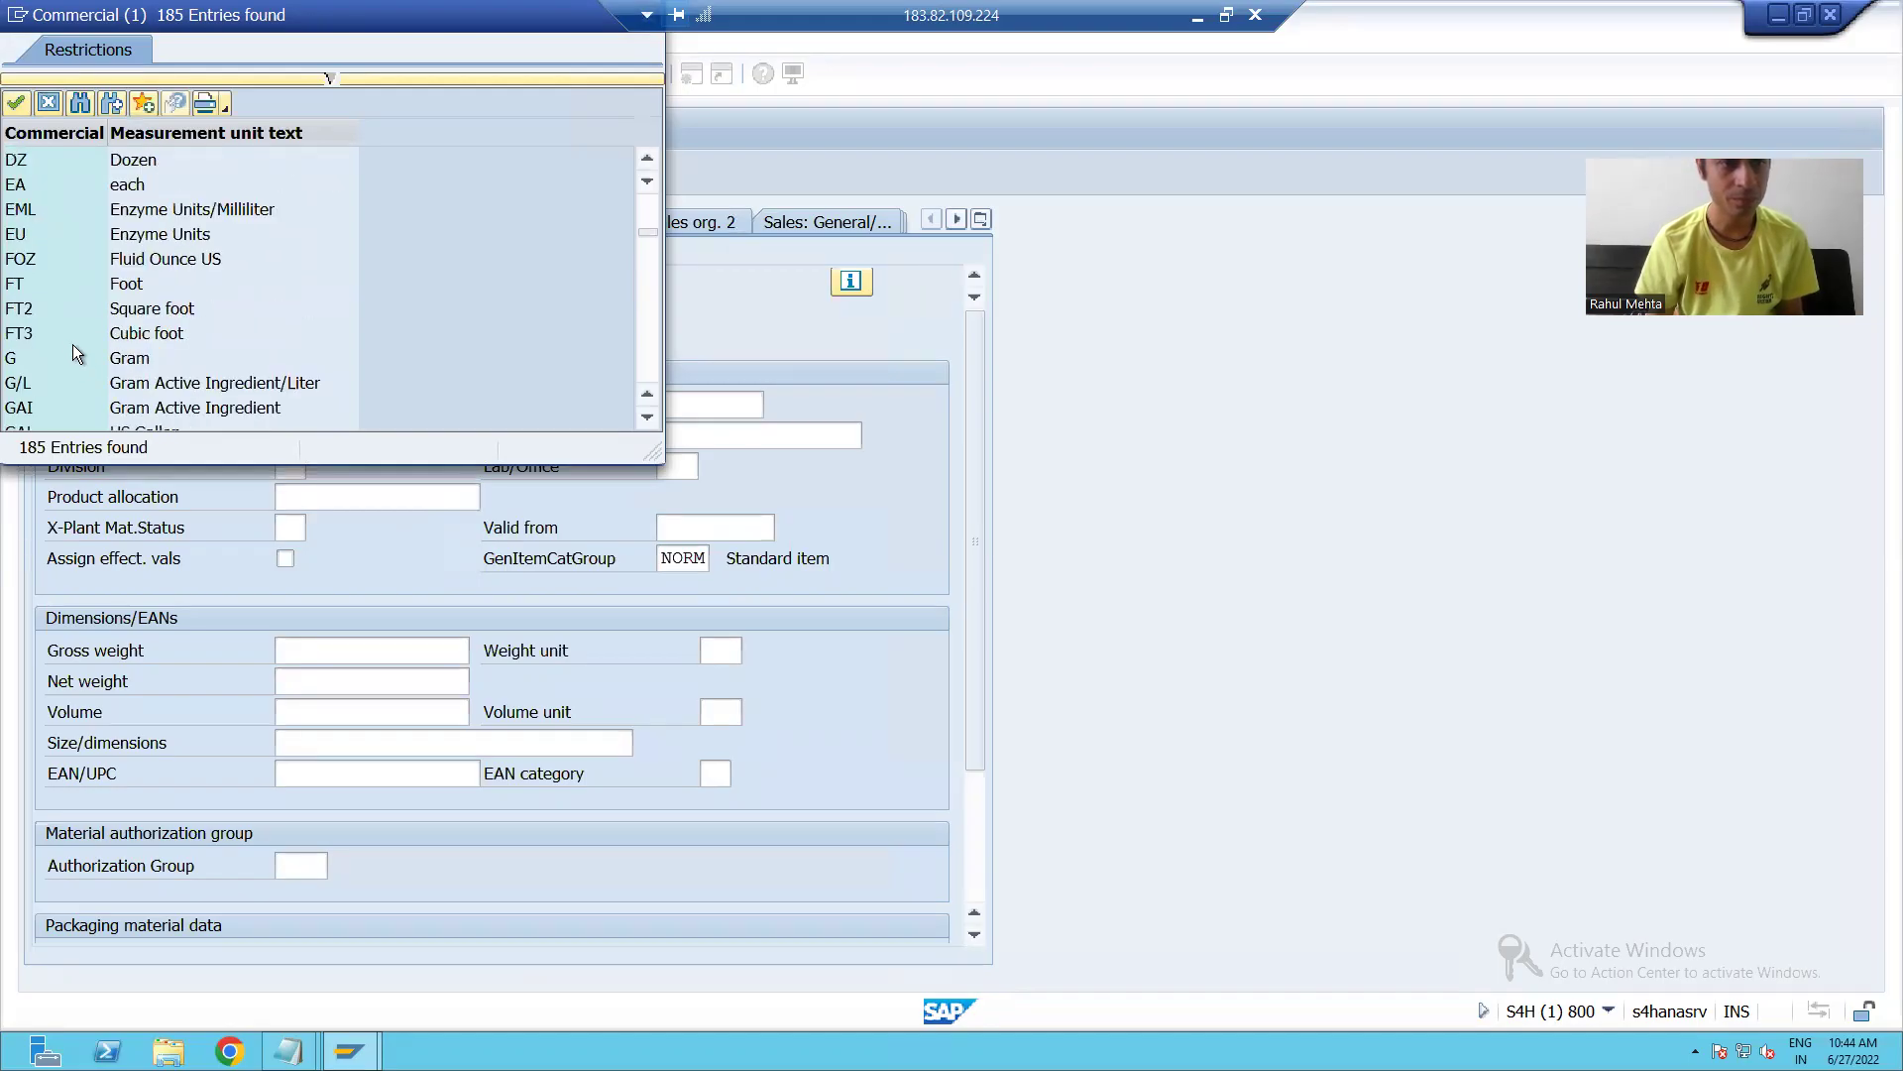
{"action": "double_click", "coordinate": [56, 186]}
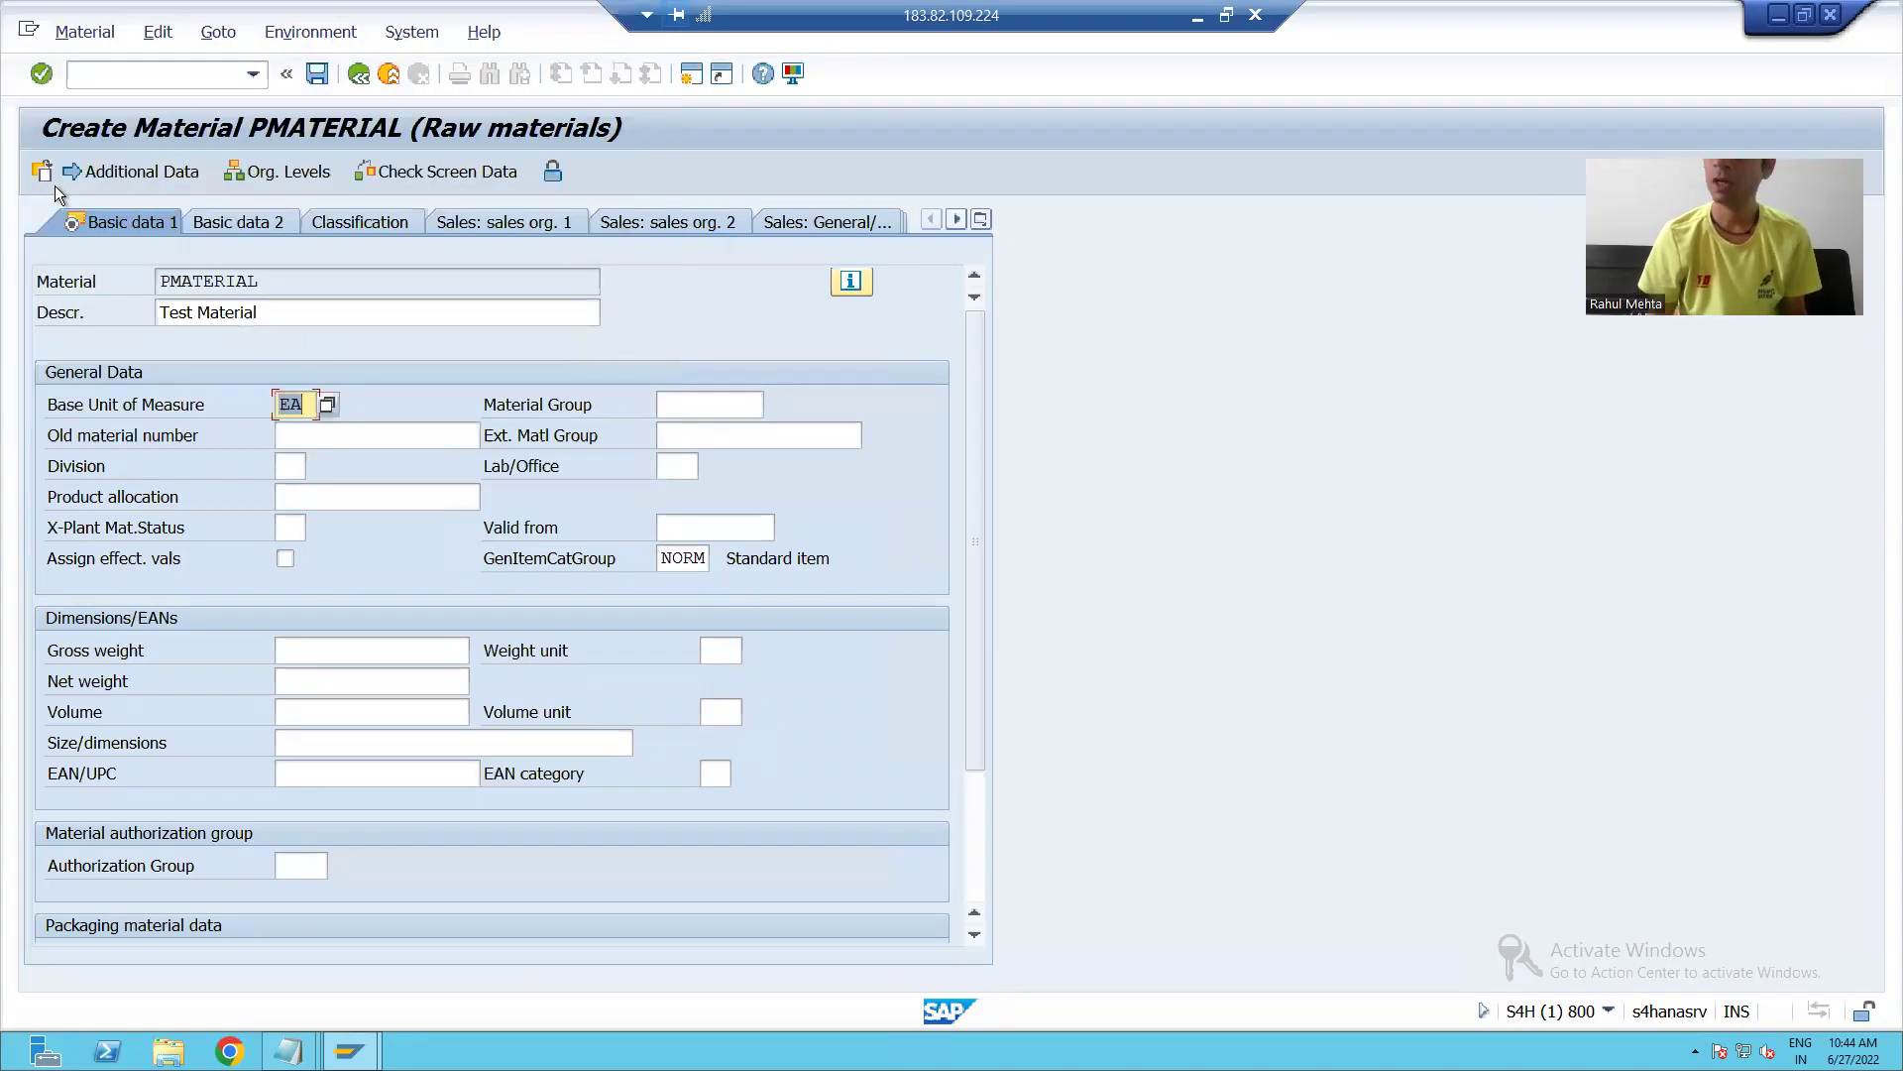
{"action": "left_click", "coordinate": [313, 71]}
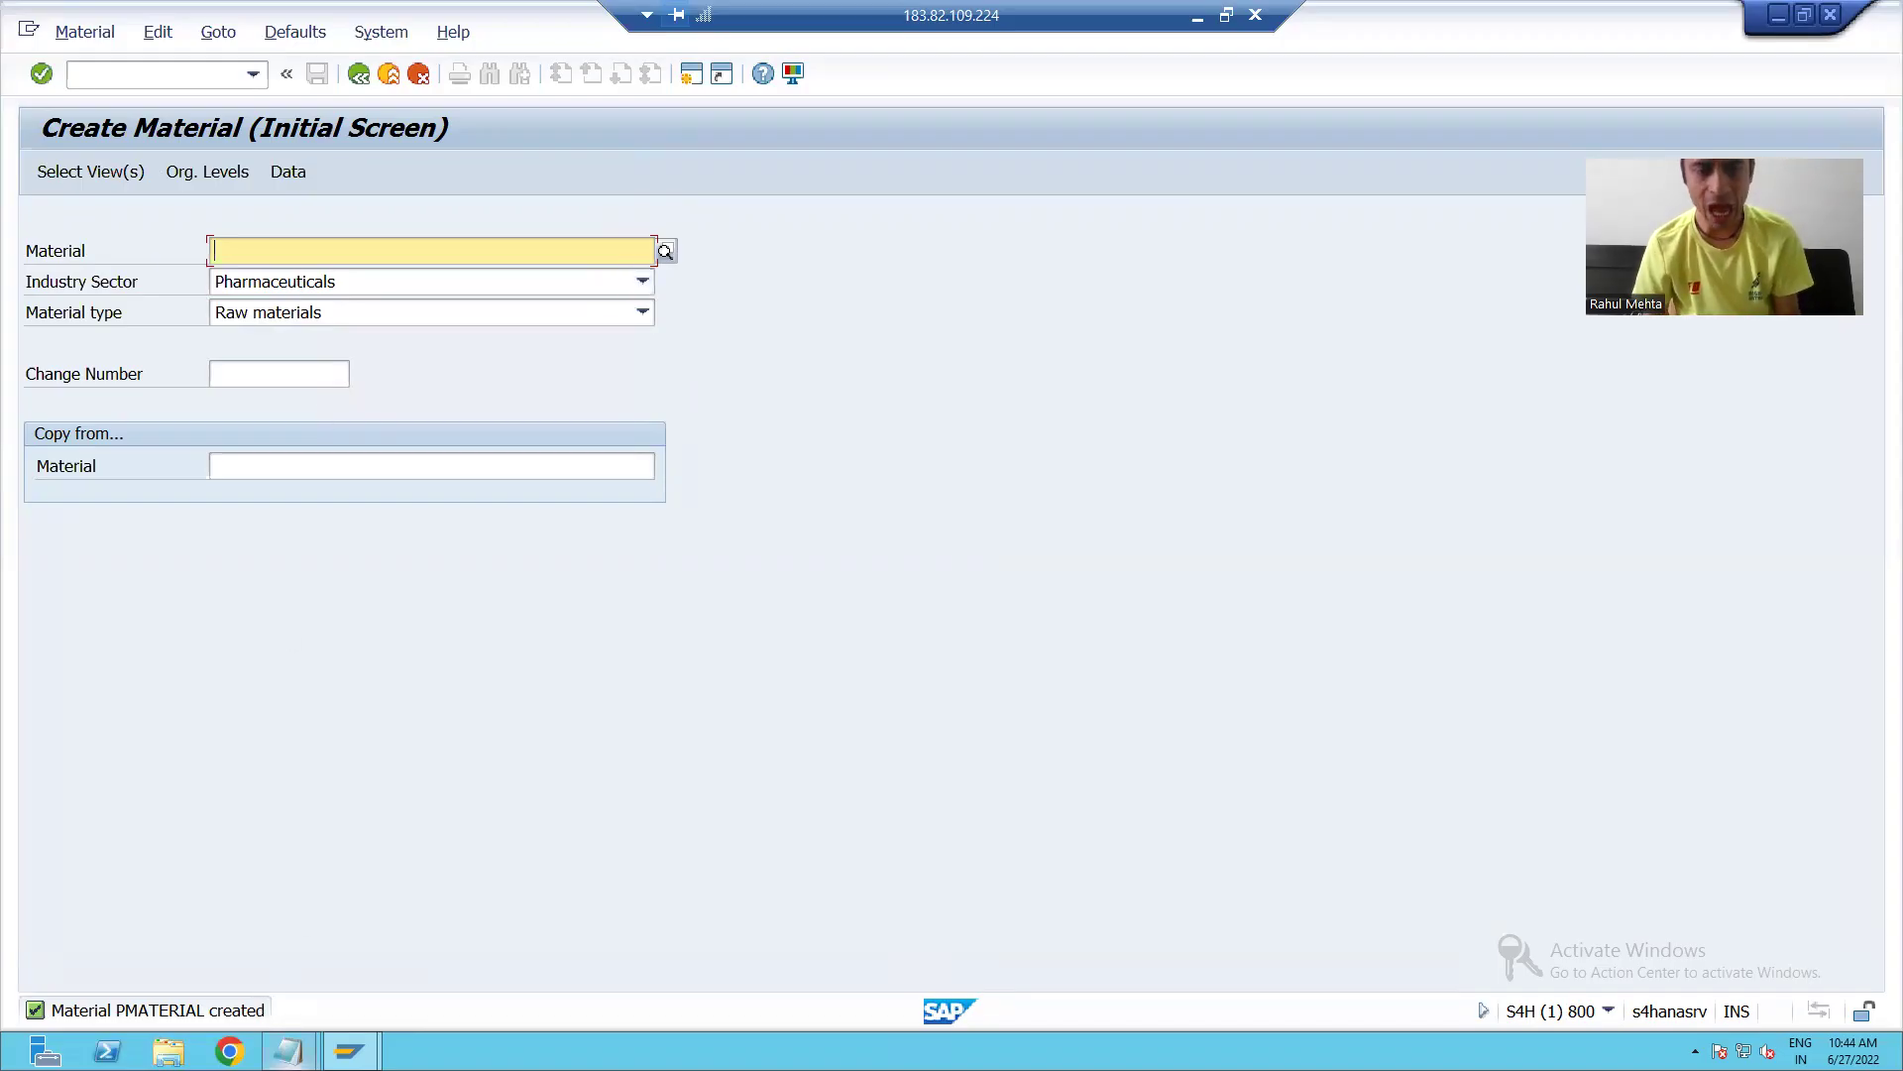
Switch to the Notepad notes and add the table names "MARA, MAKT" below the list of material transactions.
{"action": "left_click", "coordinate": [288, 1051]}
{"action": "left_click", "coordinate": [174, 942]}
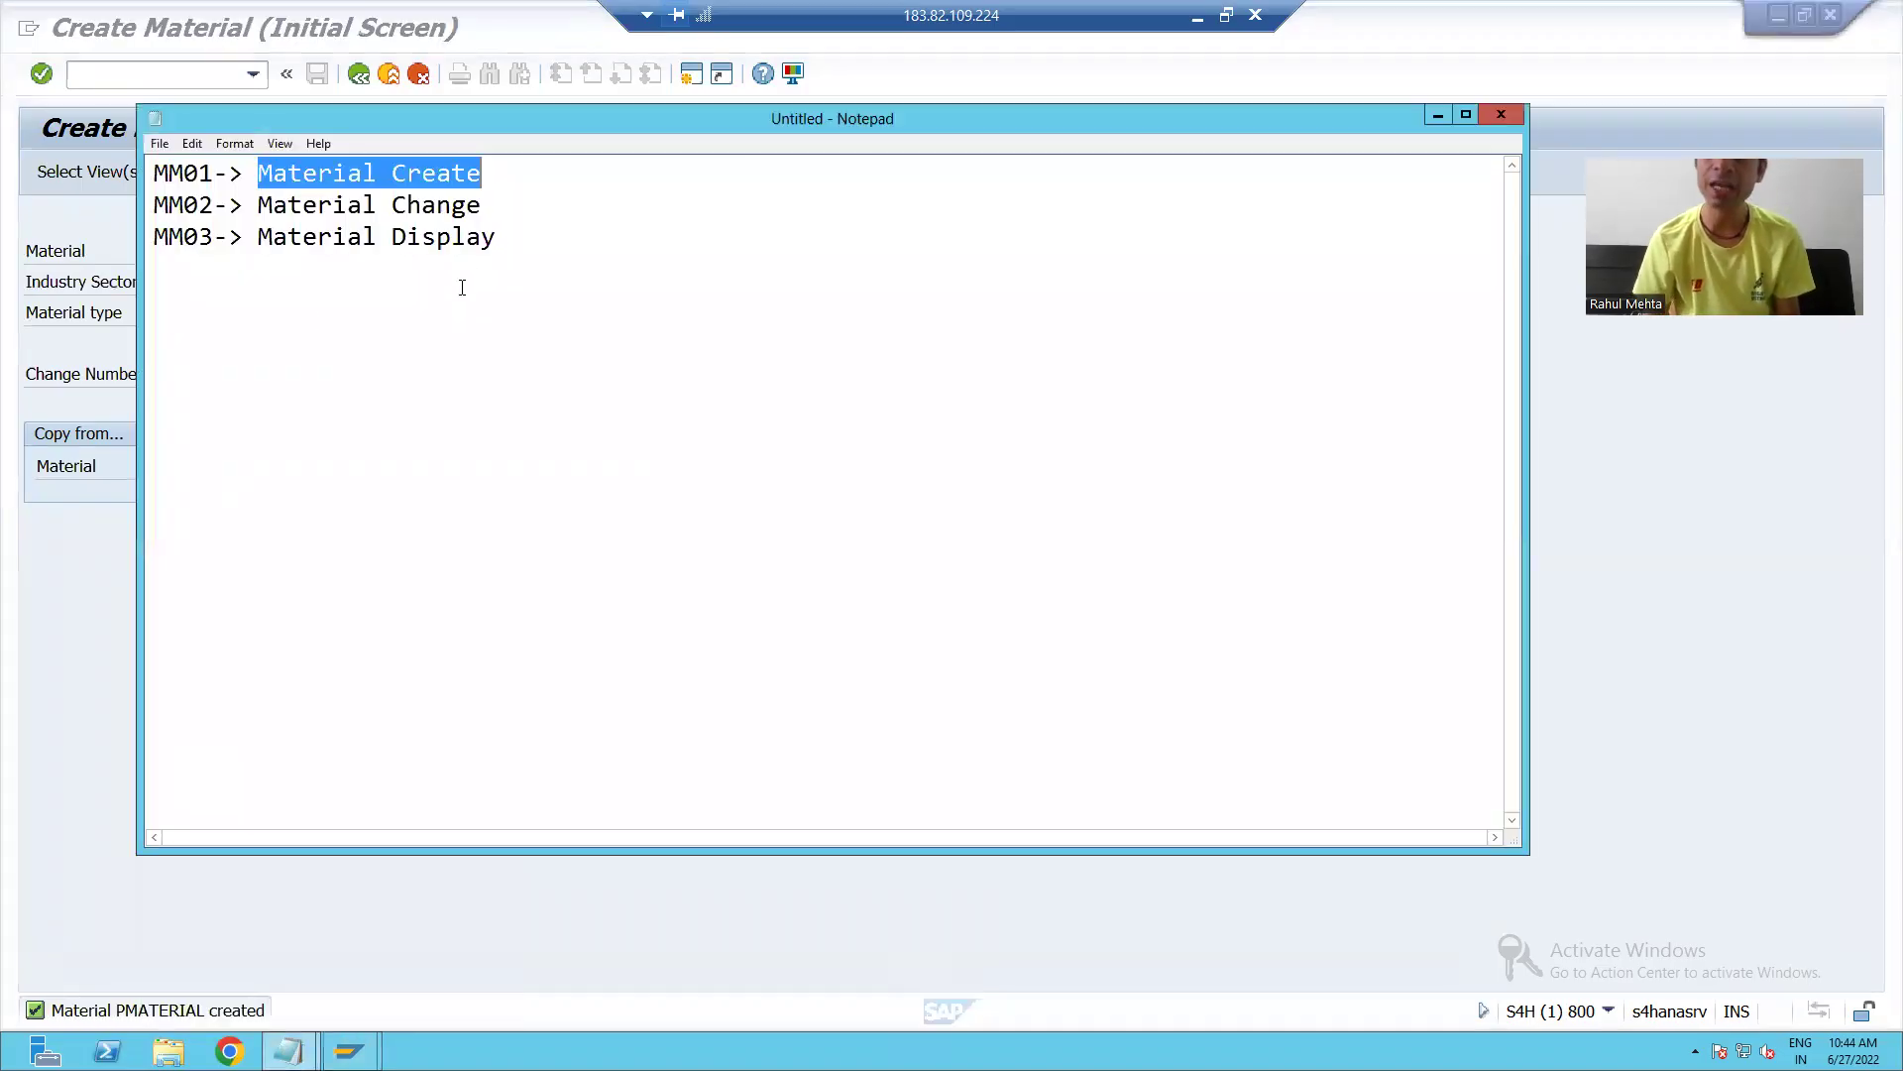
{"action": "left_click", "coordinate": [508, 250]}
{"action": "type", "text": "MARA, MAKT"}
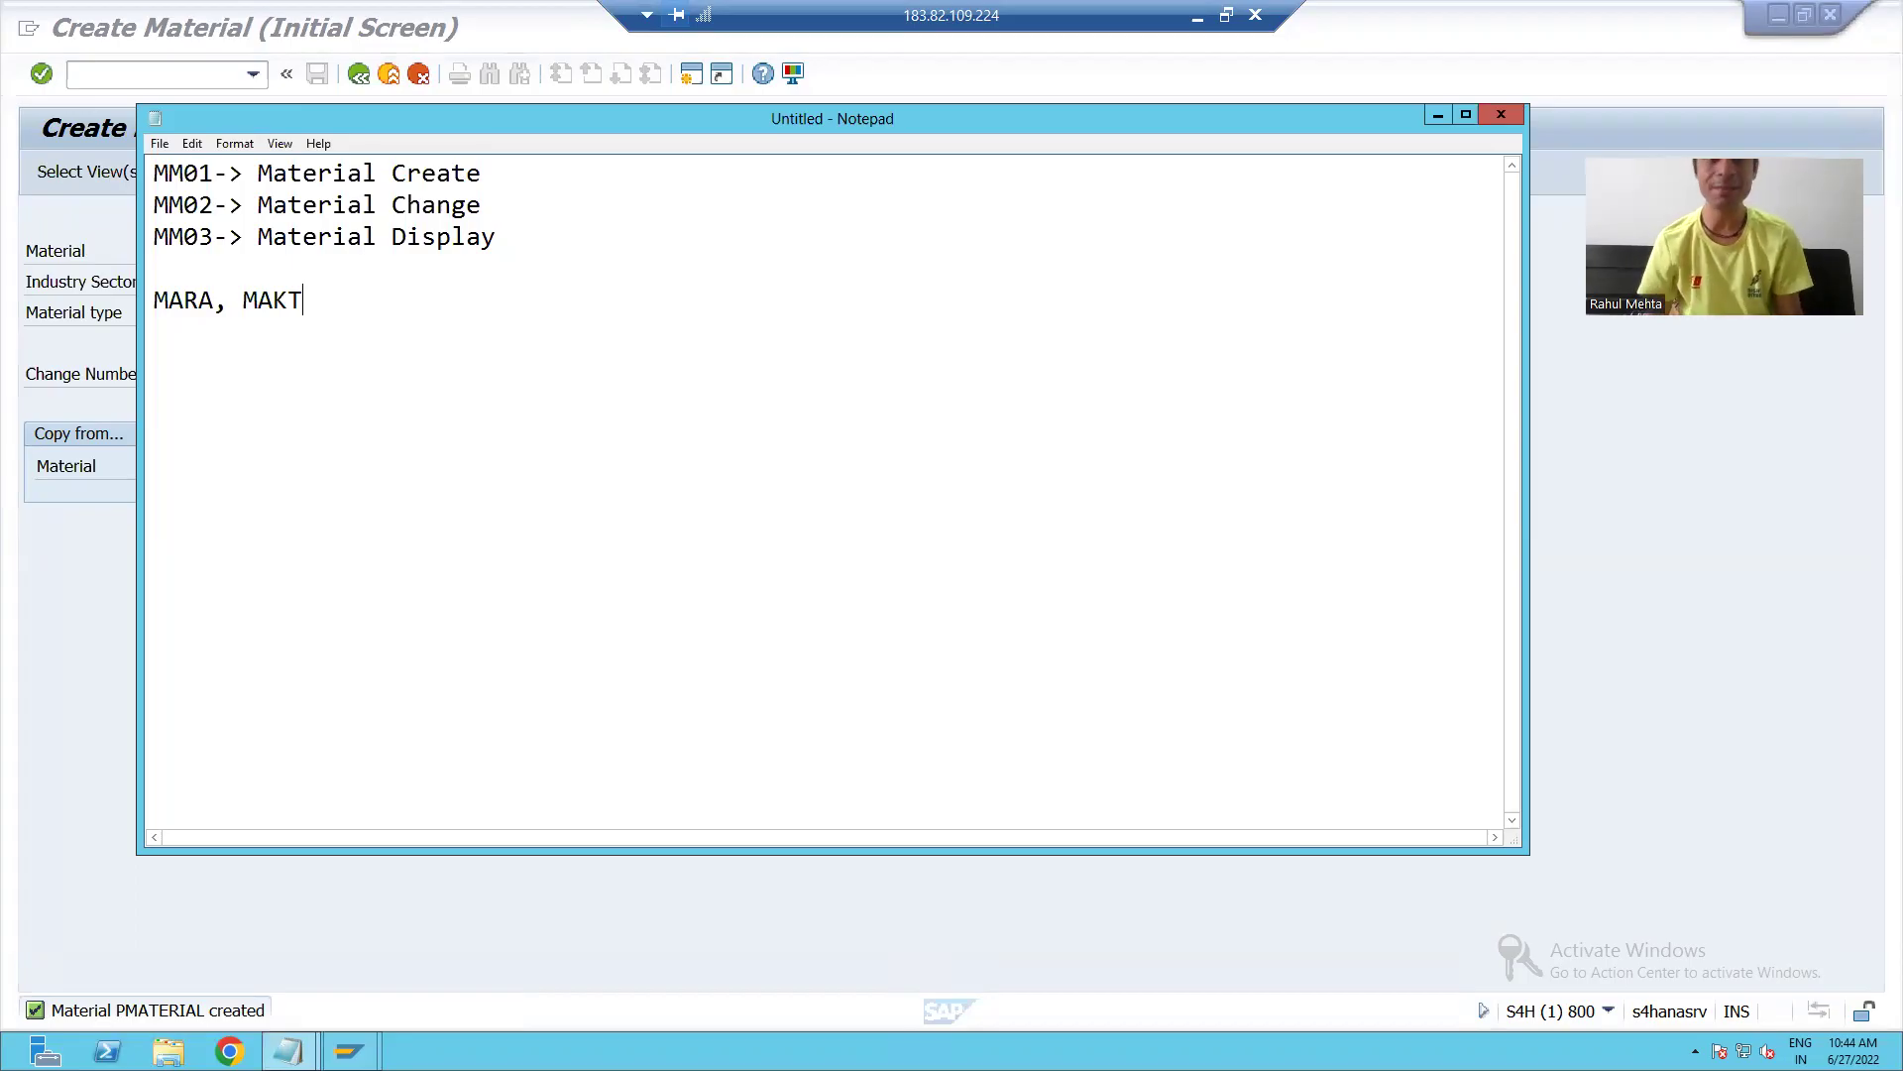
Return to SAP and display the database table MARA in the ABAP Dictionary with transaction SE11.
{"action": "left_click", "coordinate": [1439, 114]}
{"action": "left_click", "coordinate": [174, 76]}
{"action": "type", "text": "/nse11"}
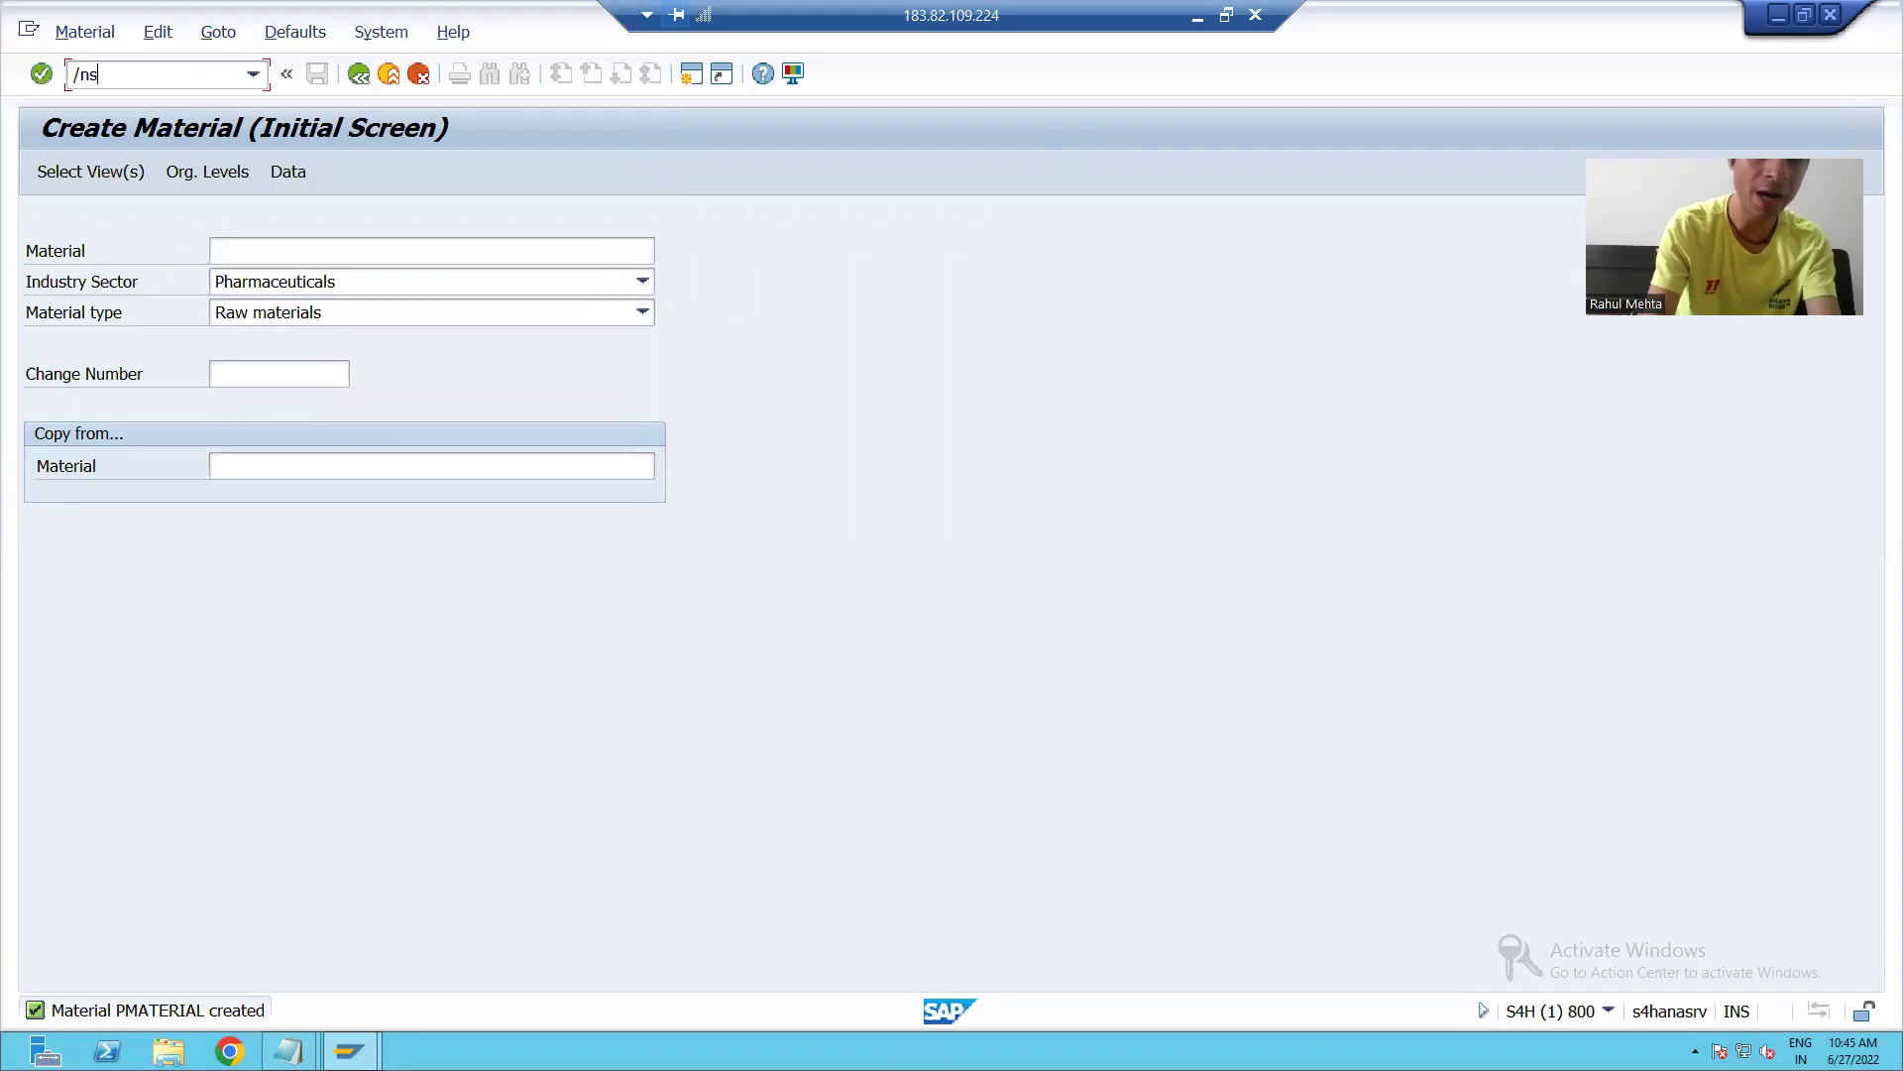
{"action": "key", "text": "Return"}
{"action": "type", "text": "MARA"}
{"action": "key", "text": "Return"}
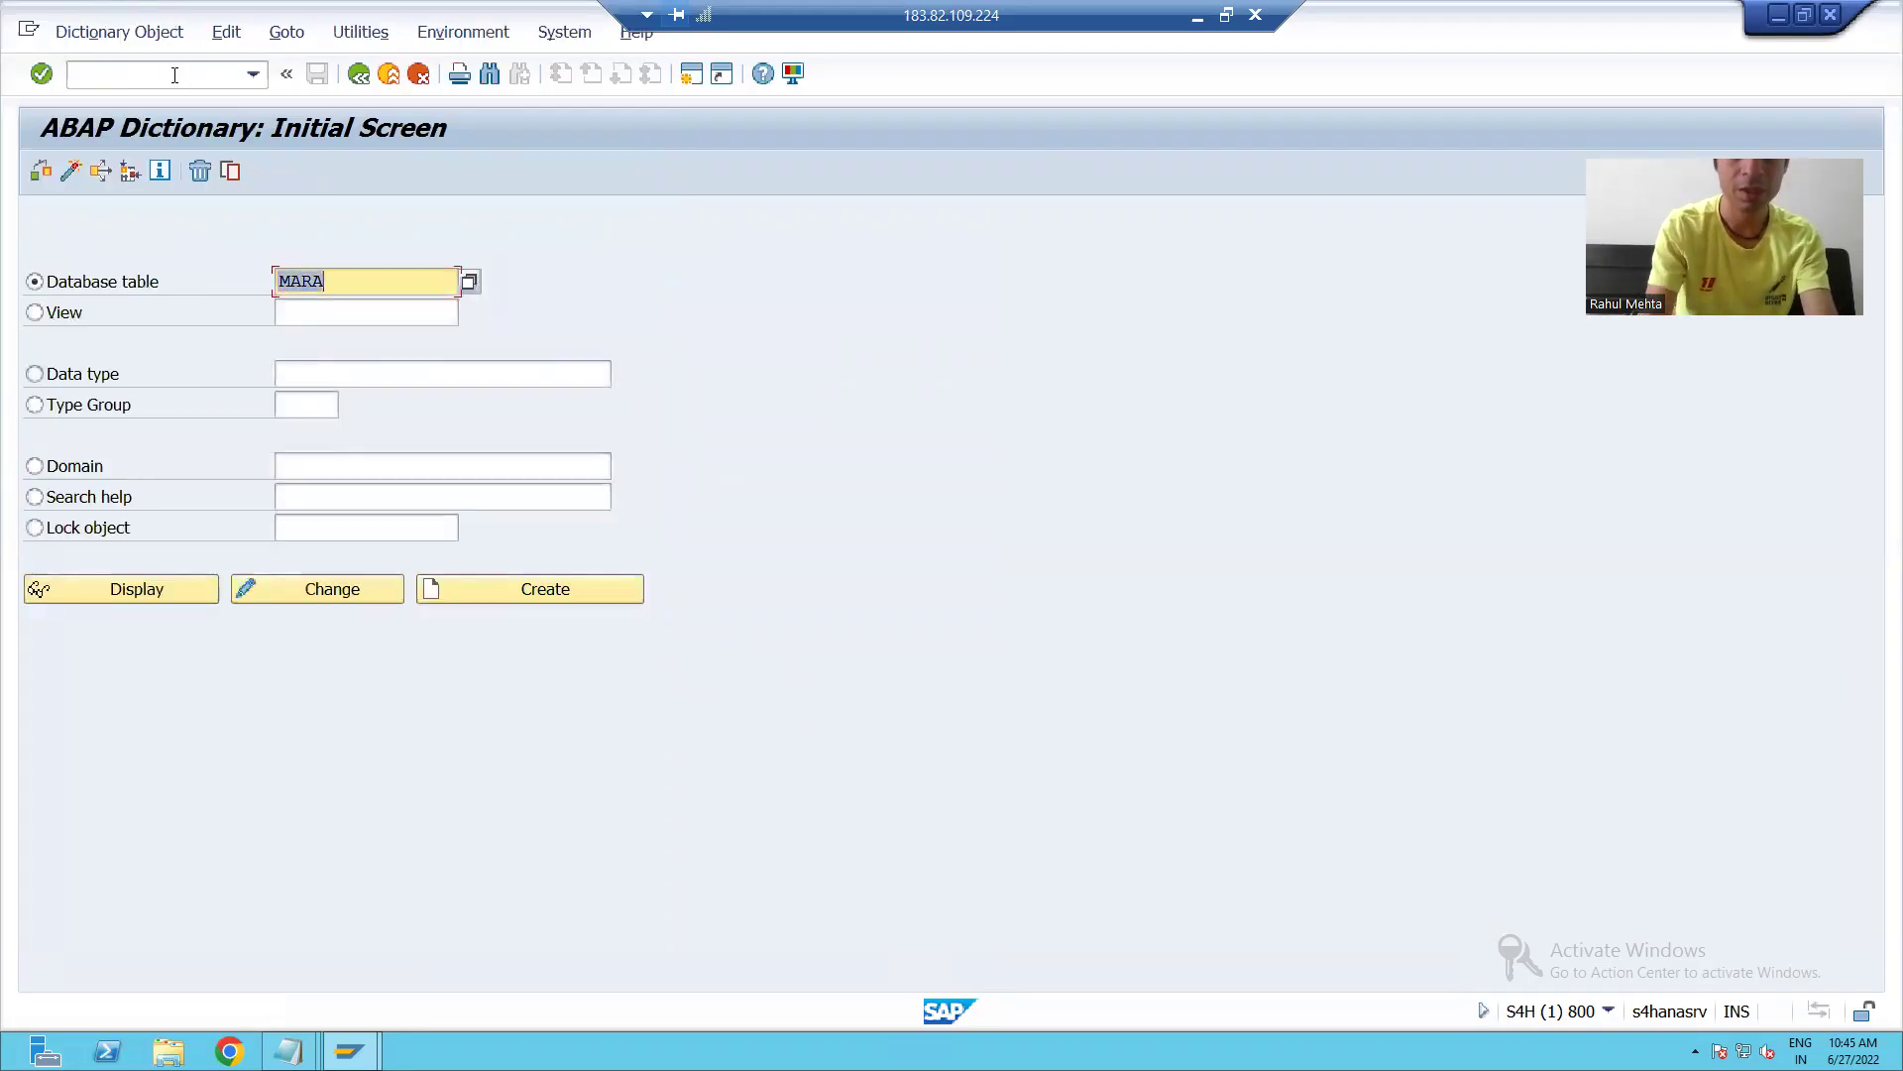
{"action": "left_click", "coordinate": [151, 593]}
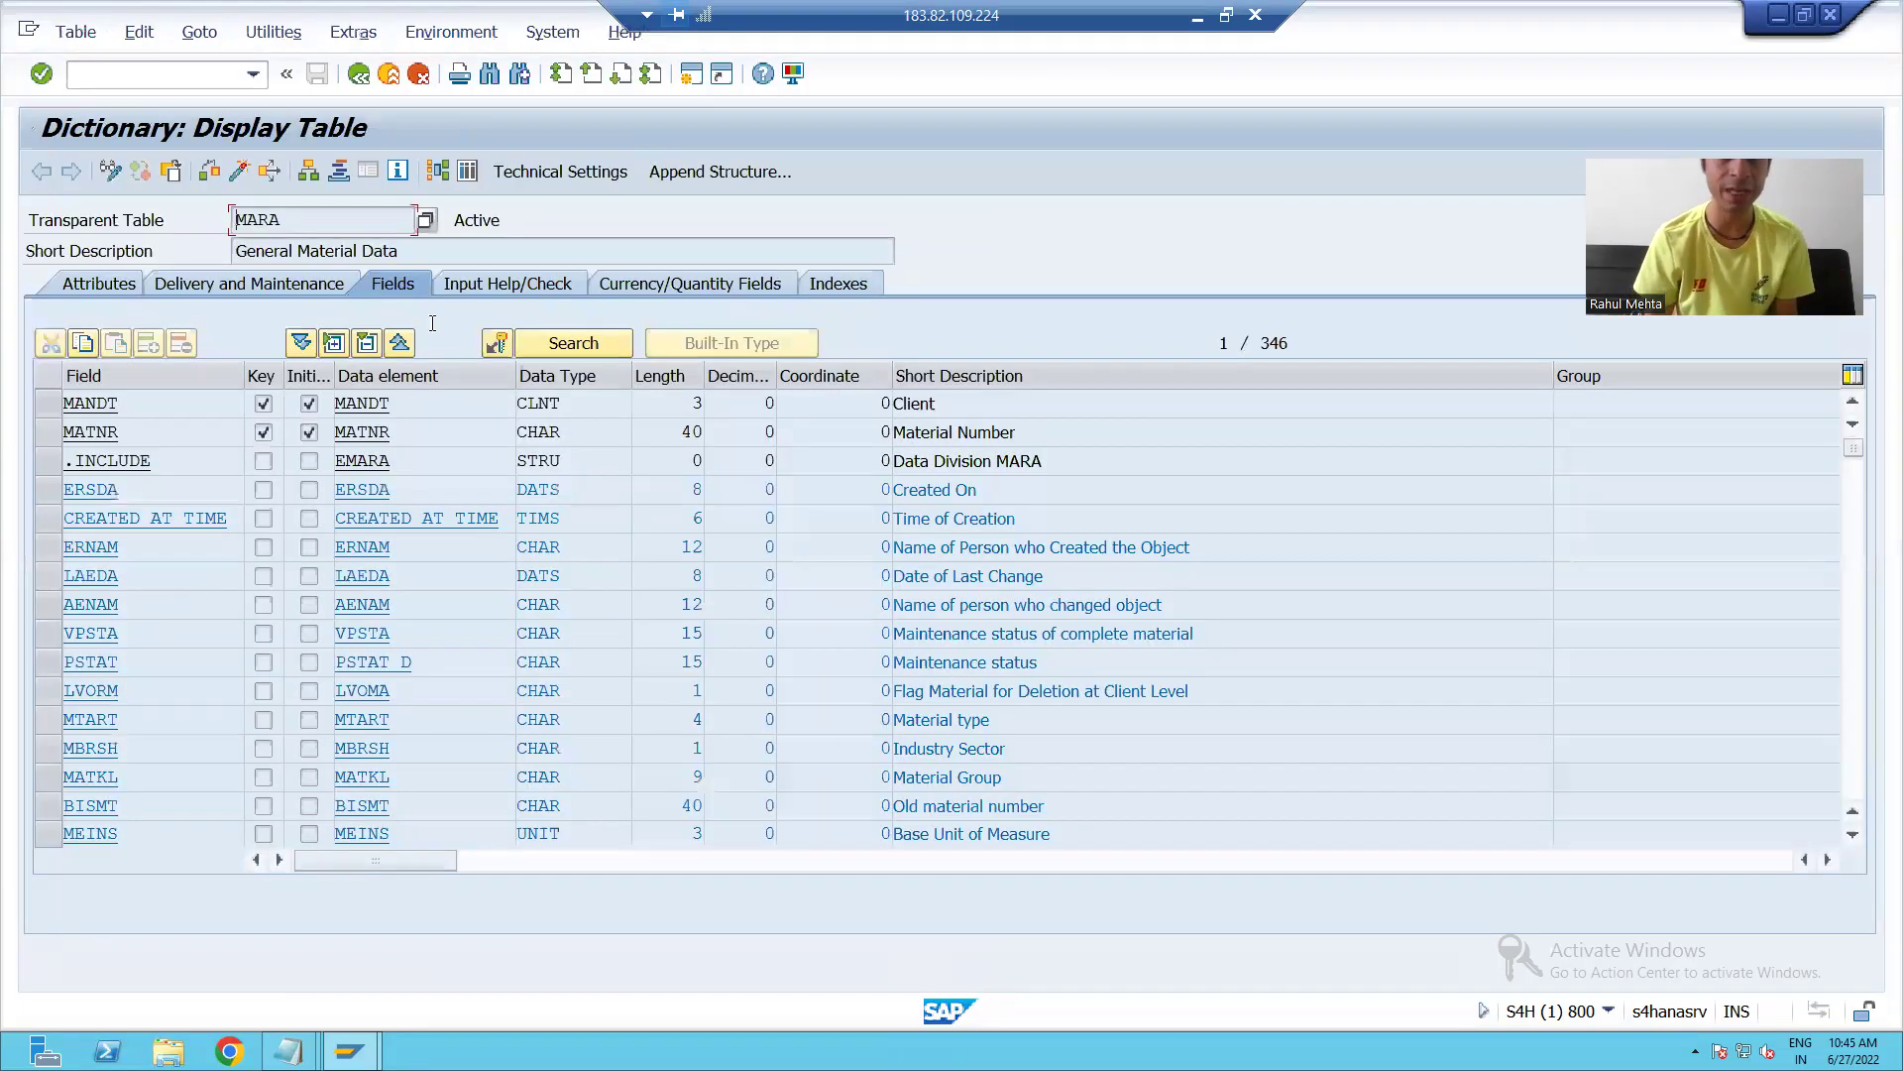
Look up the entry with MATNR PMATERIAL in the contents of table MARA.
{"action": "left_click", "coordinate": [467, 171]}
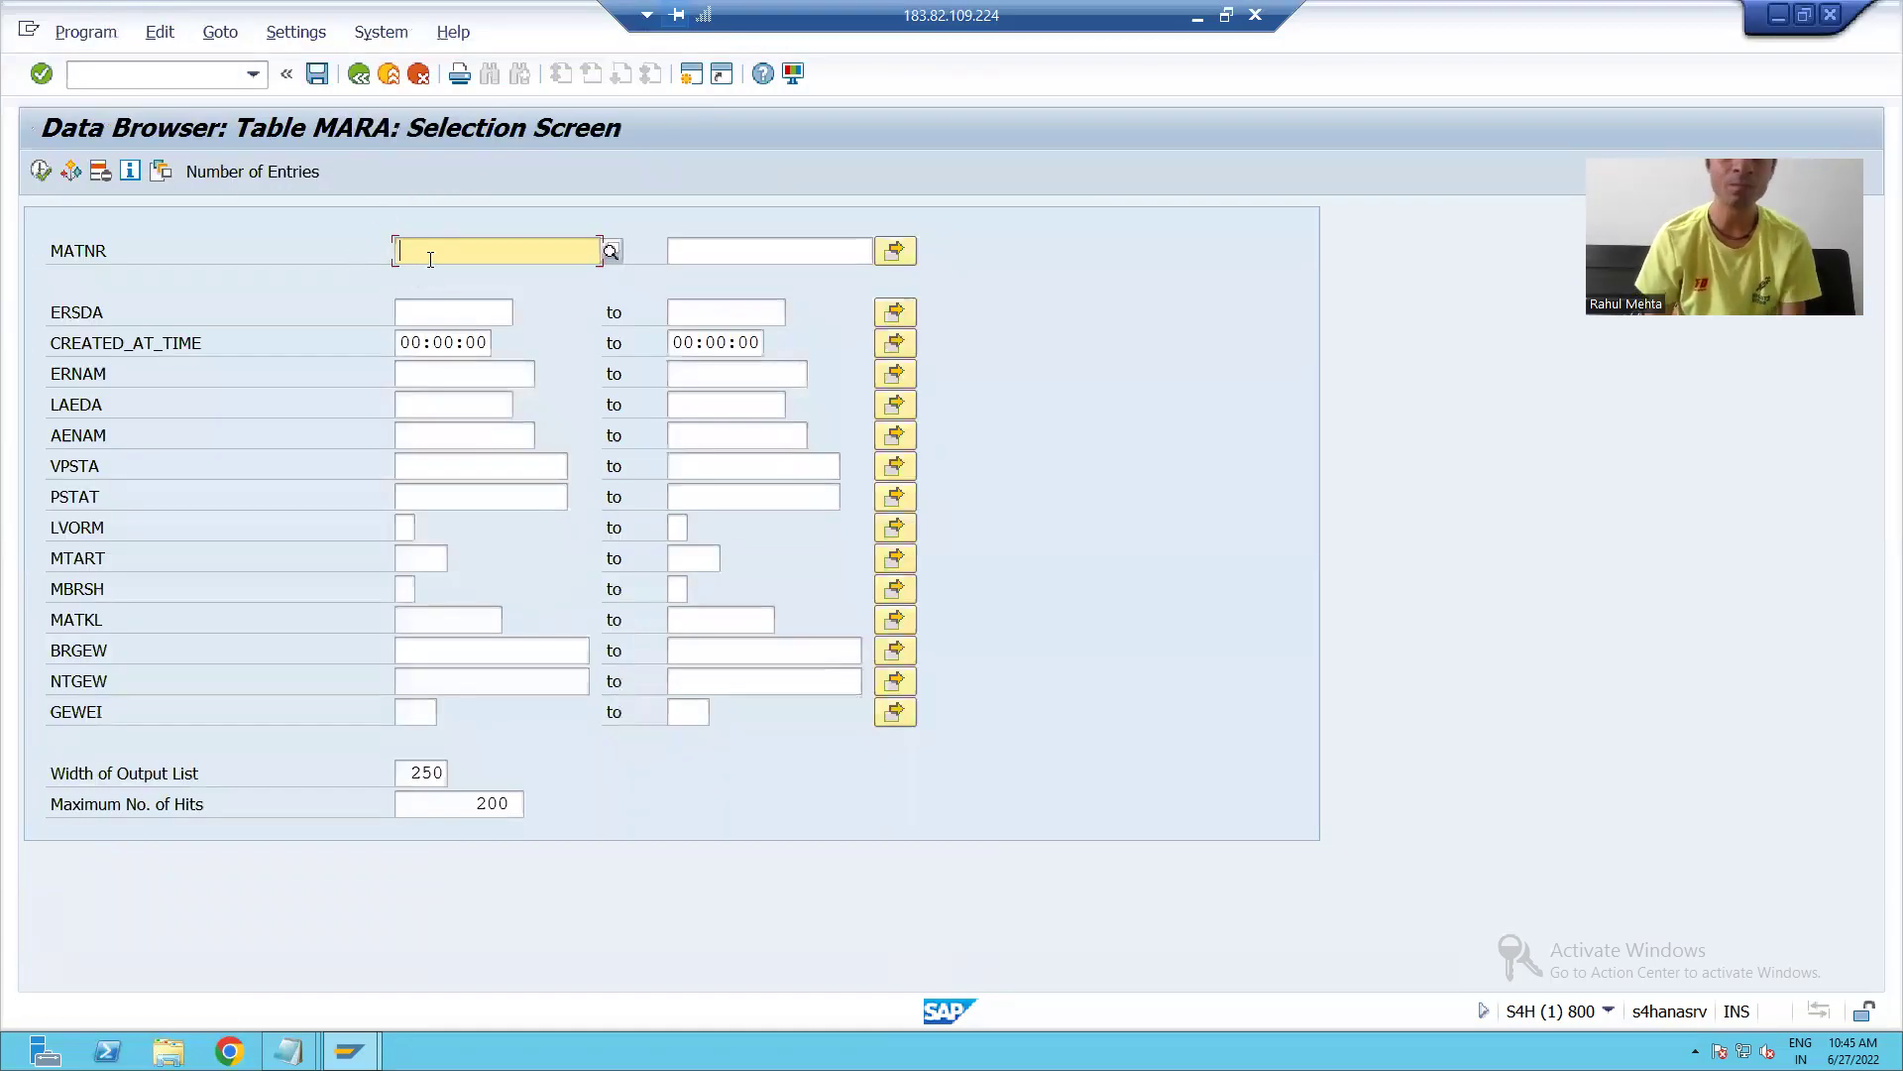
{"action": "type", "text": "PMA"}
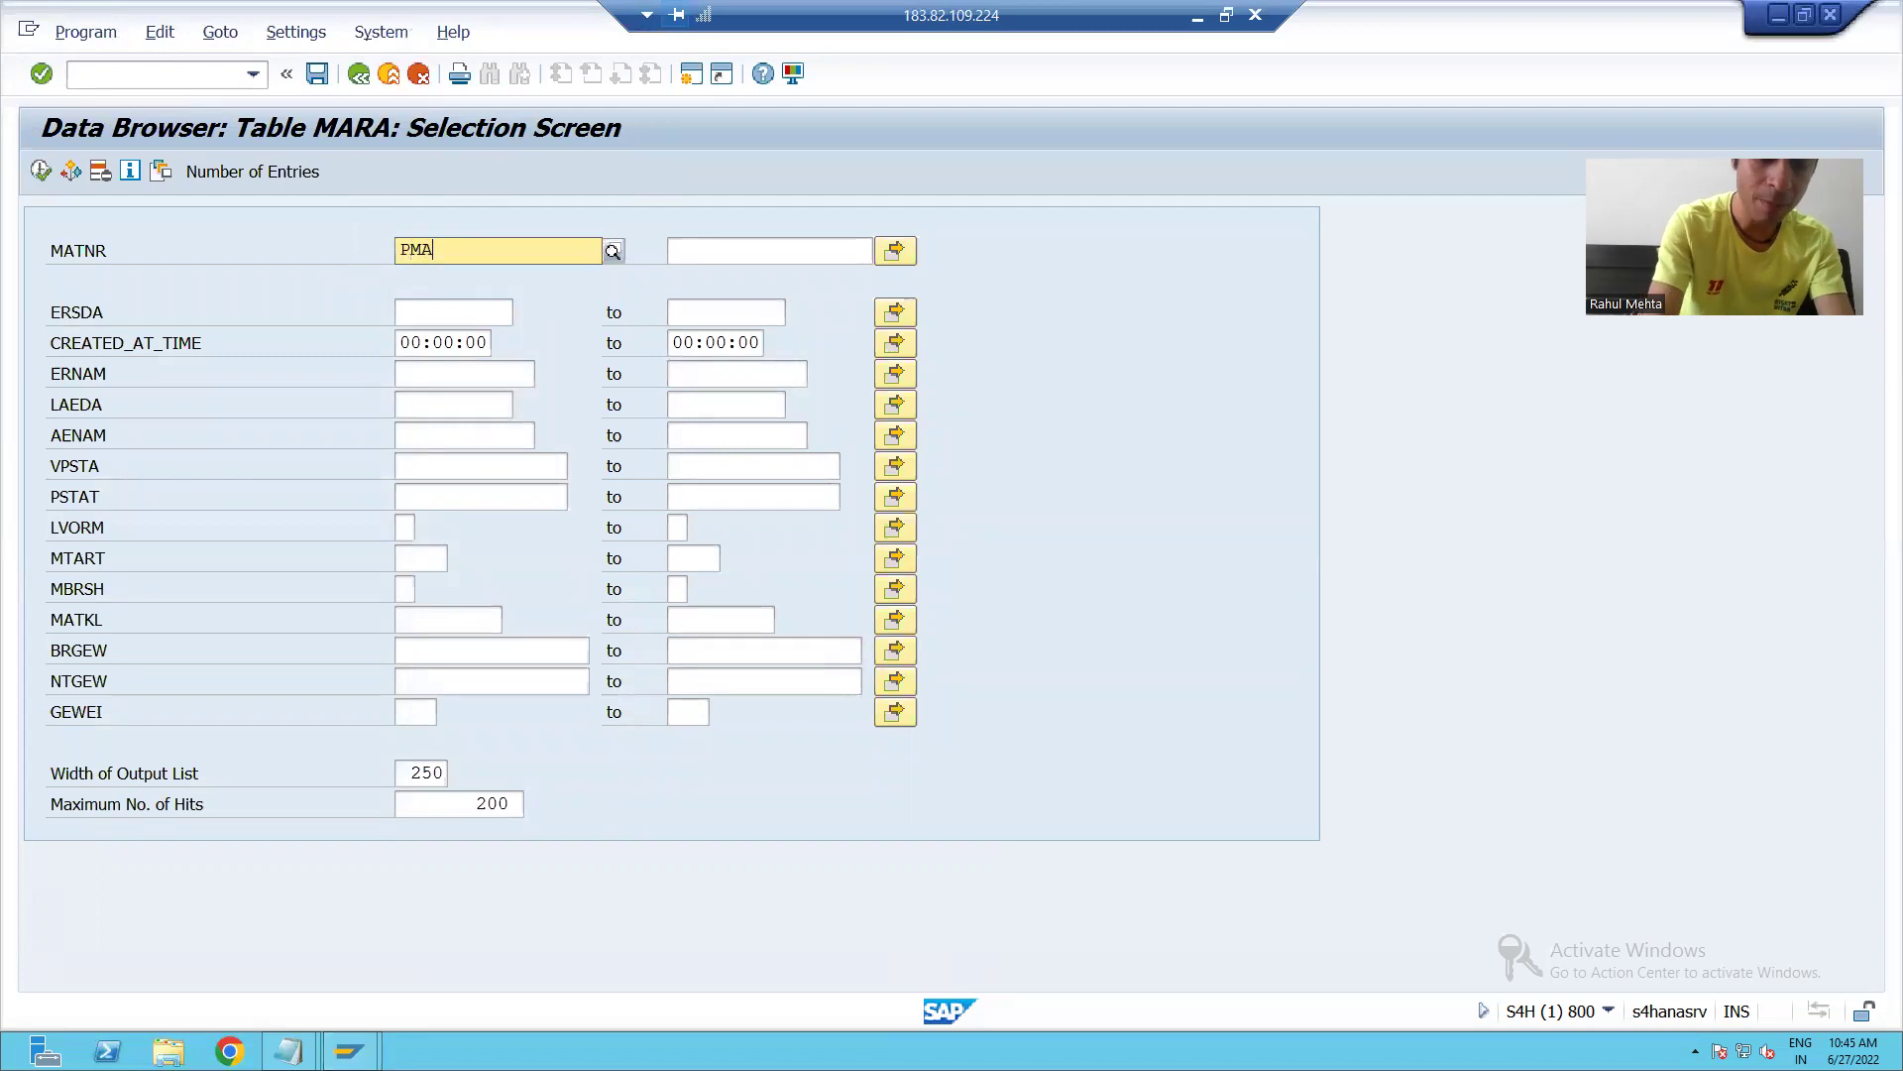
{"action": "type", "text": "TERIAL"}
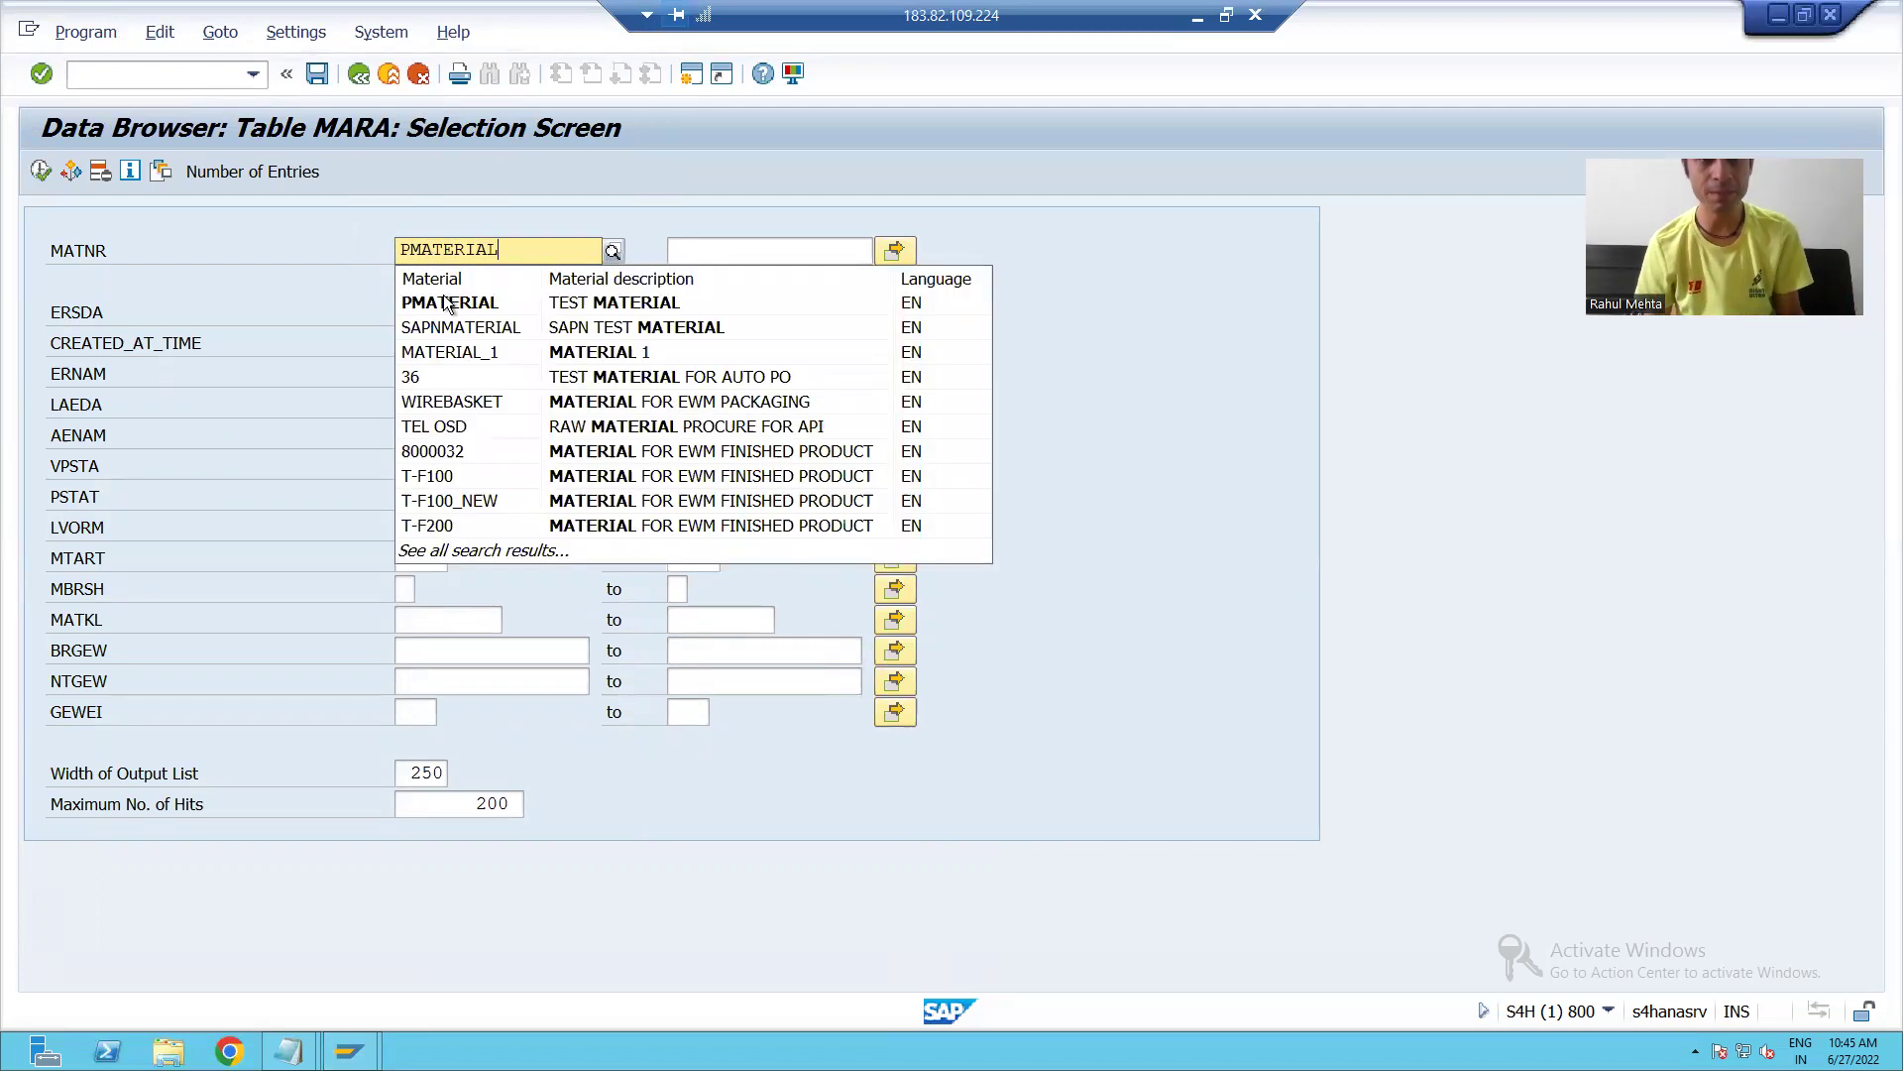
{"action": "left_click", "coordinate": [449, 304]}
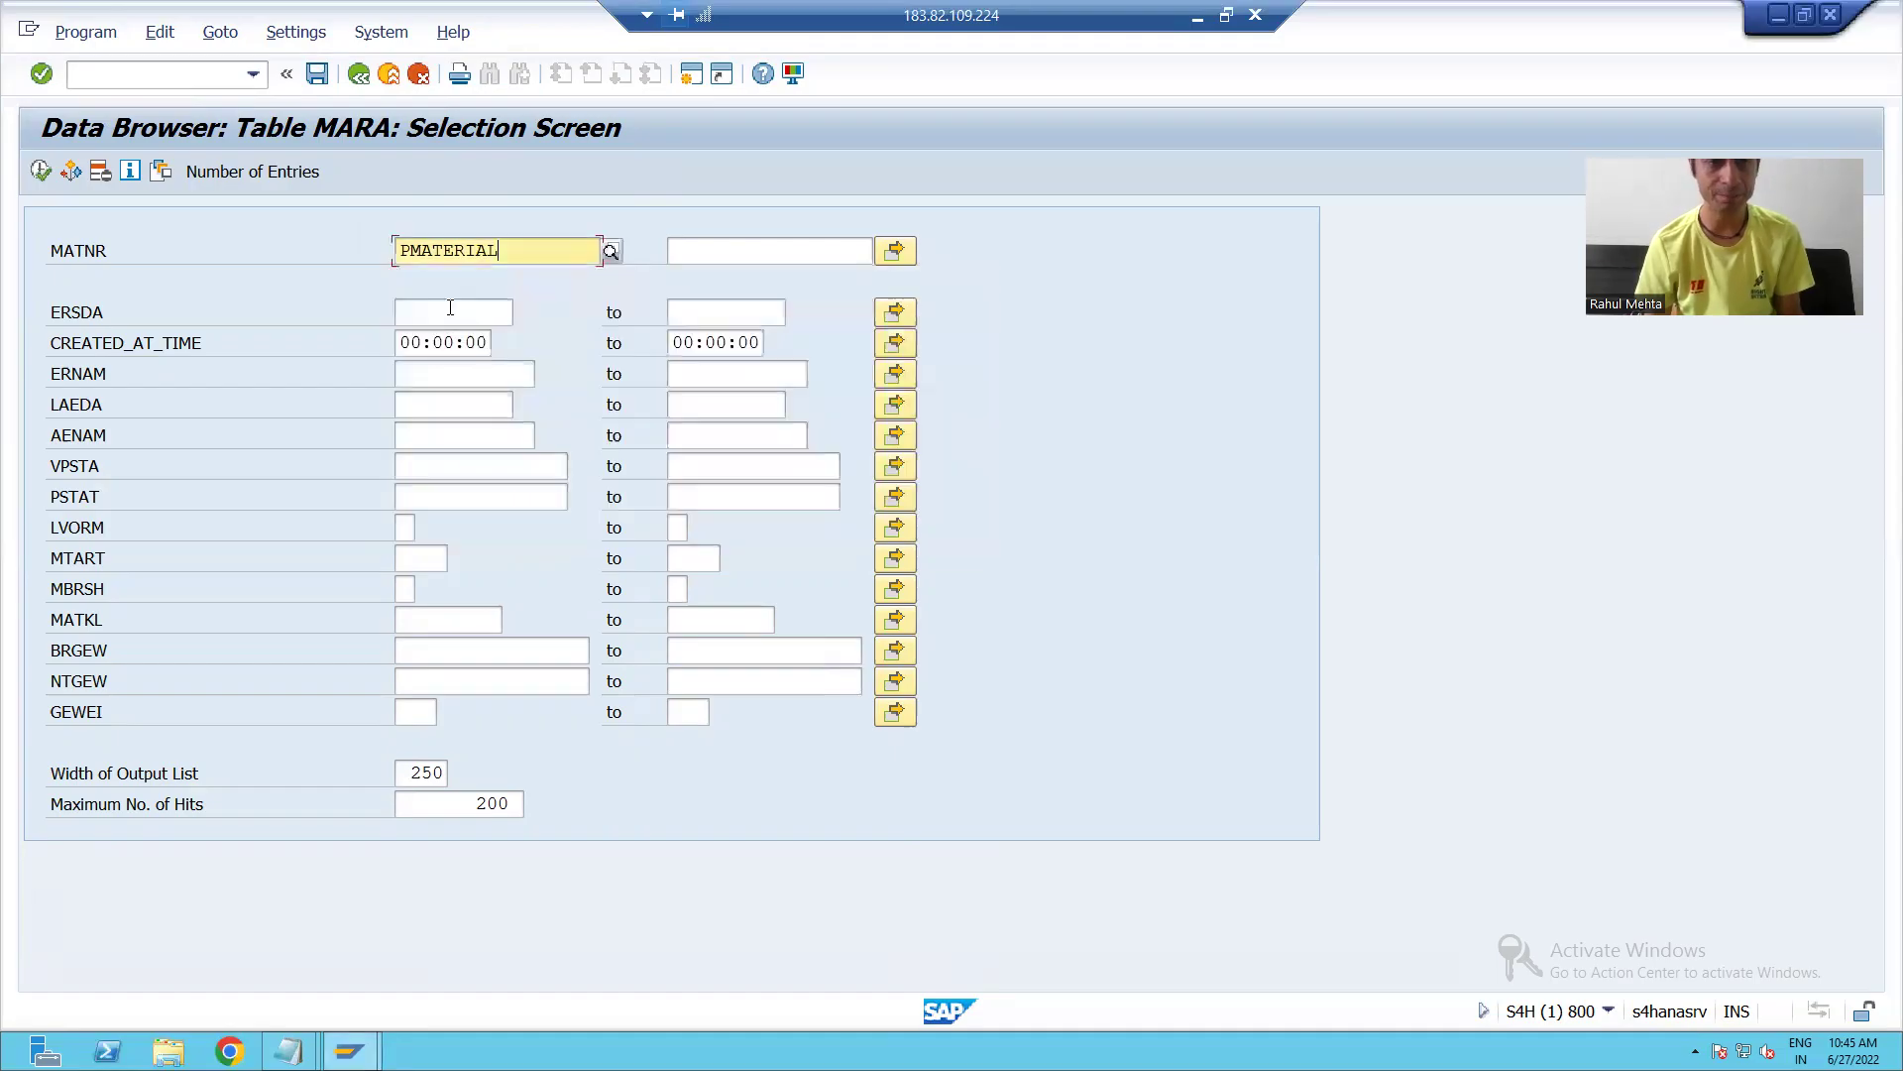
{"action": "left_click", "coordinate": [40, 174]}
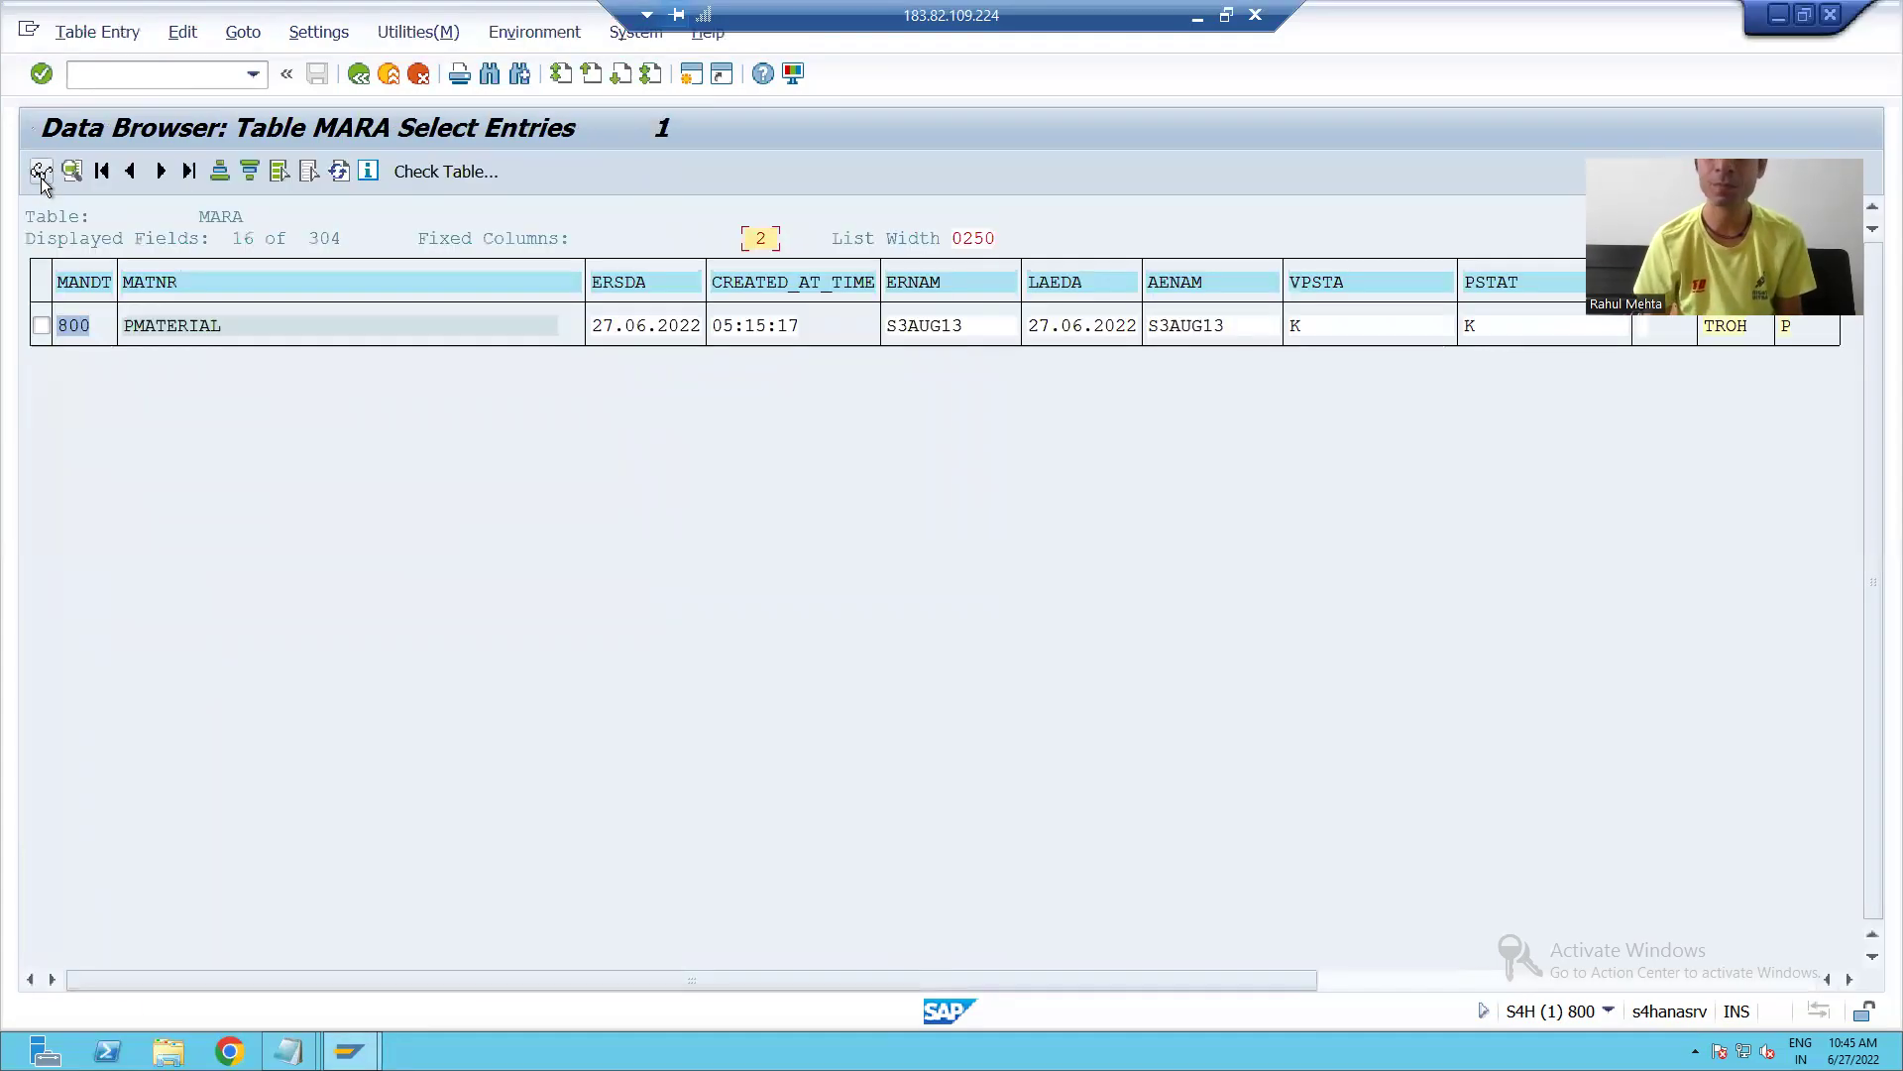
Open the full record of the PMATERIAL entry and examine its material number field.
{"action": "left_click", "coordinate": [40, 325]}
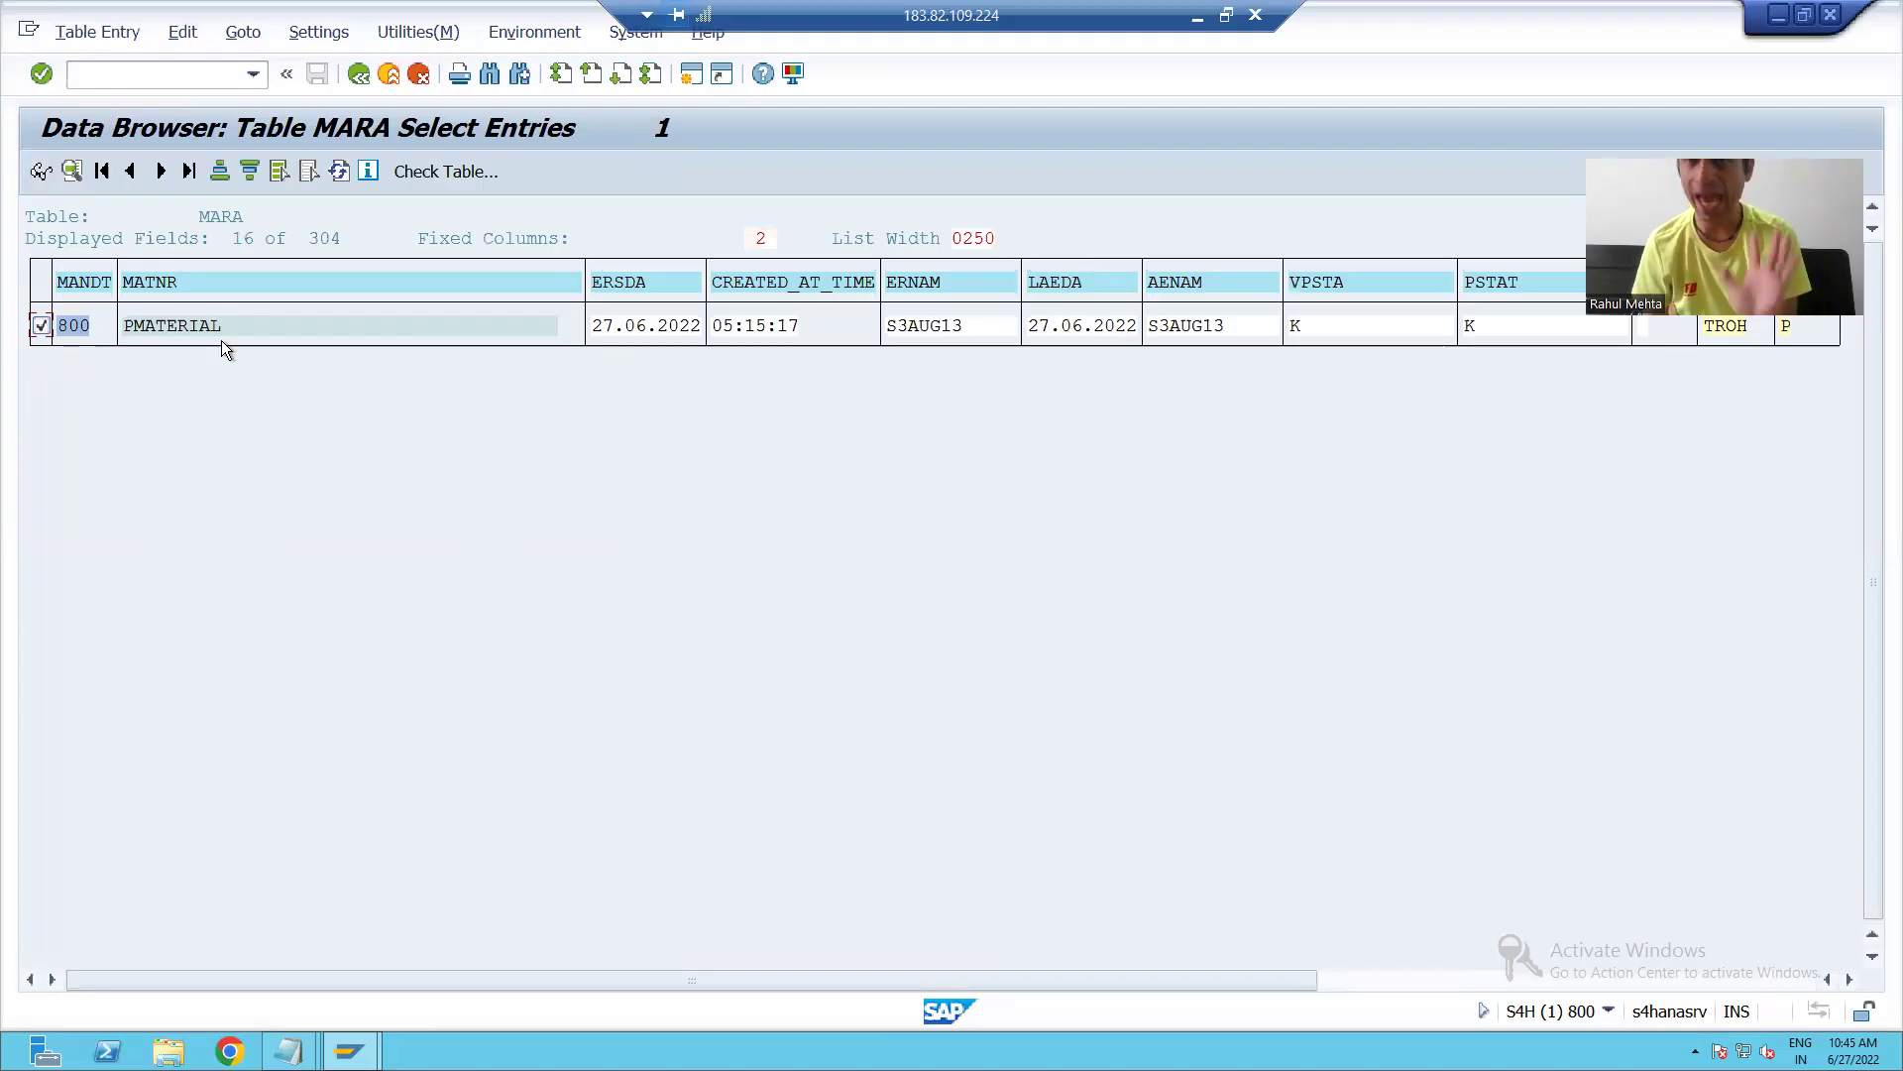
{"action": "left_click", "coordinate": [41, 172]}
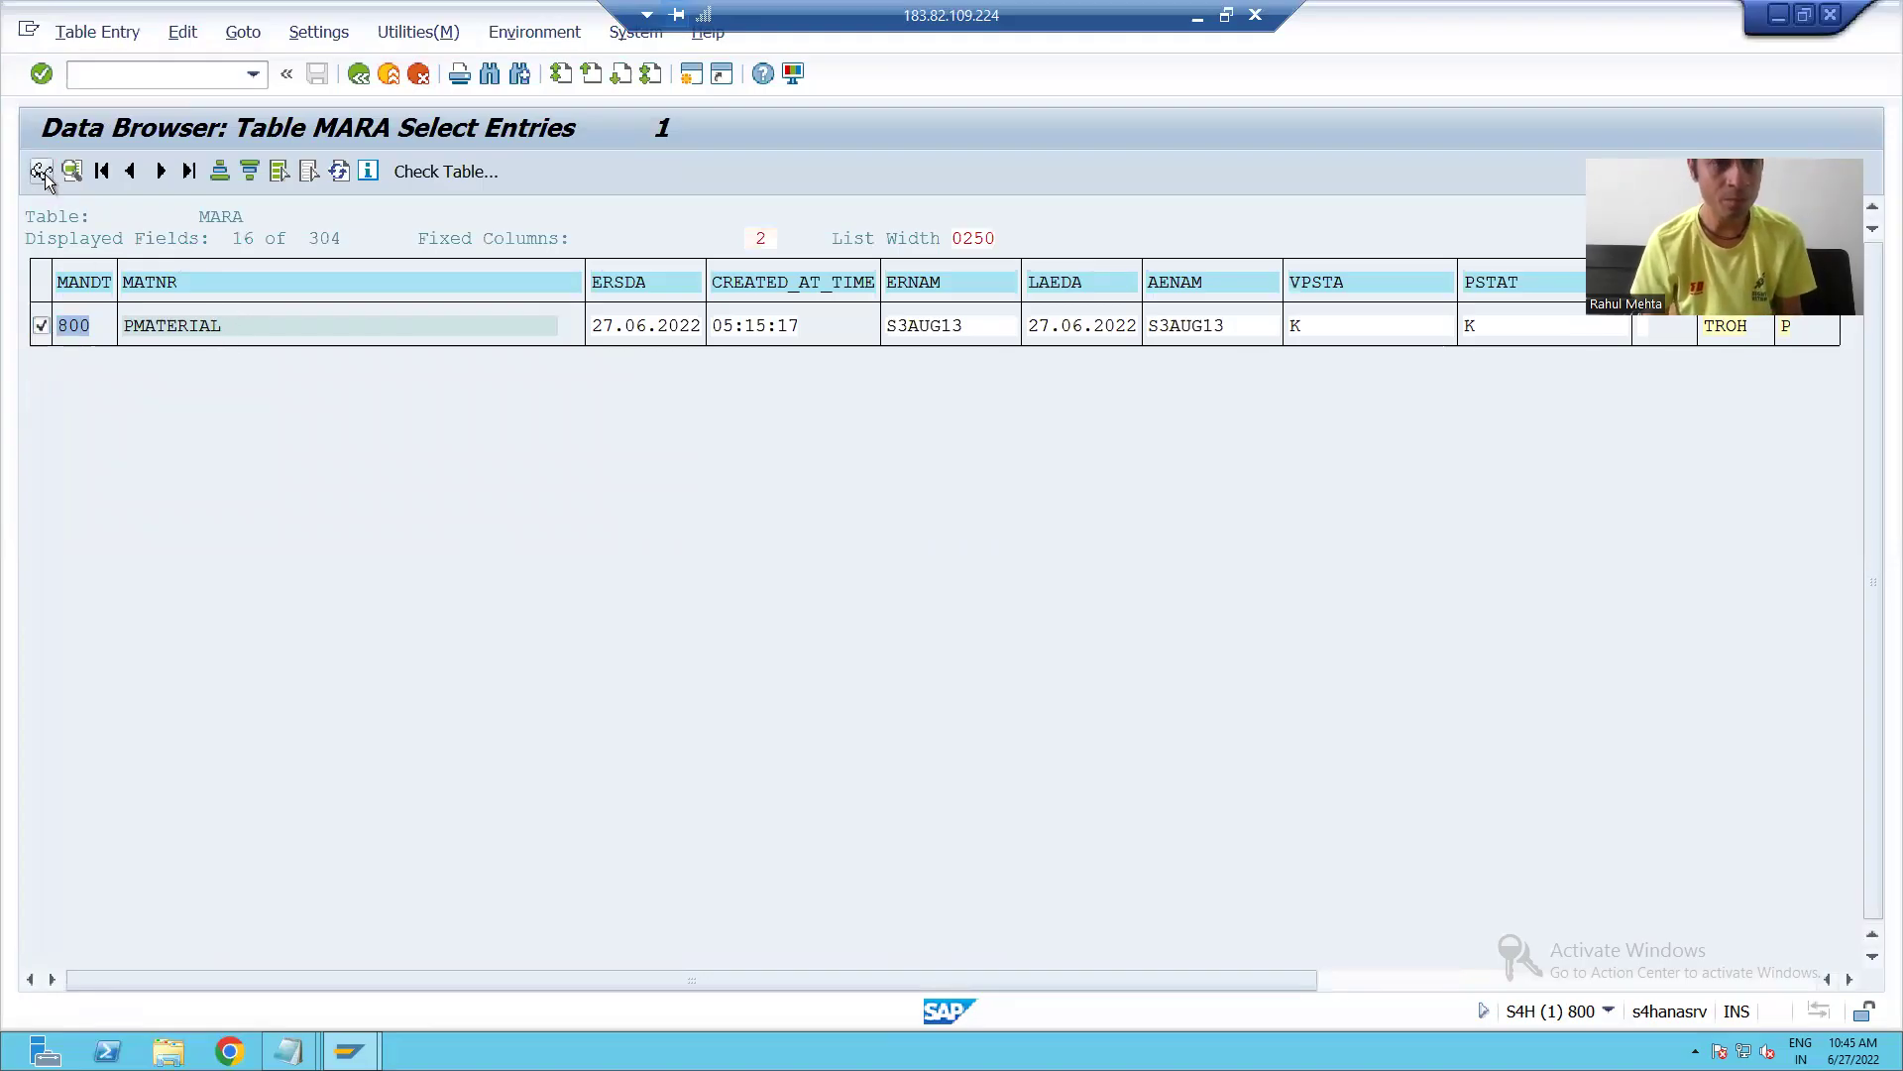
{"action": "left_click_drag", "start_coordinate": [434, 311], "coordinate": [319, 311]}
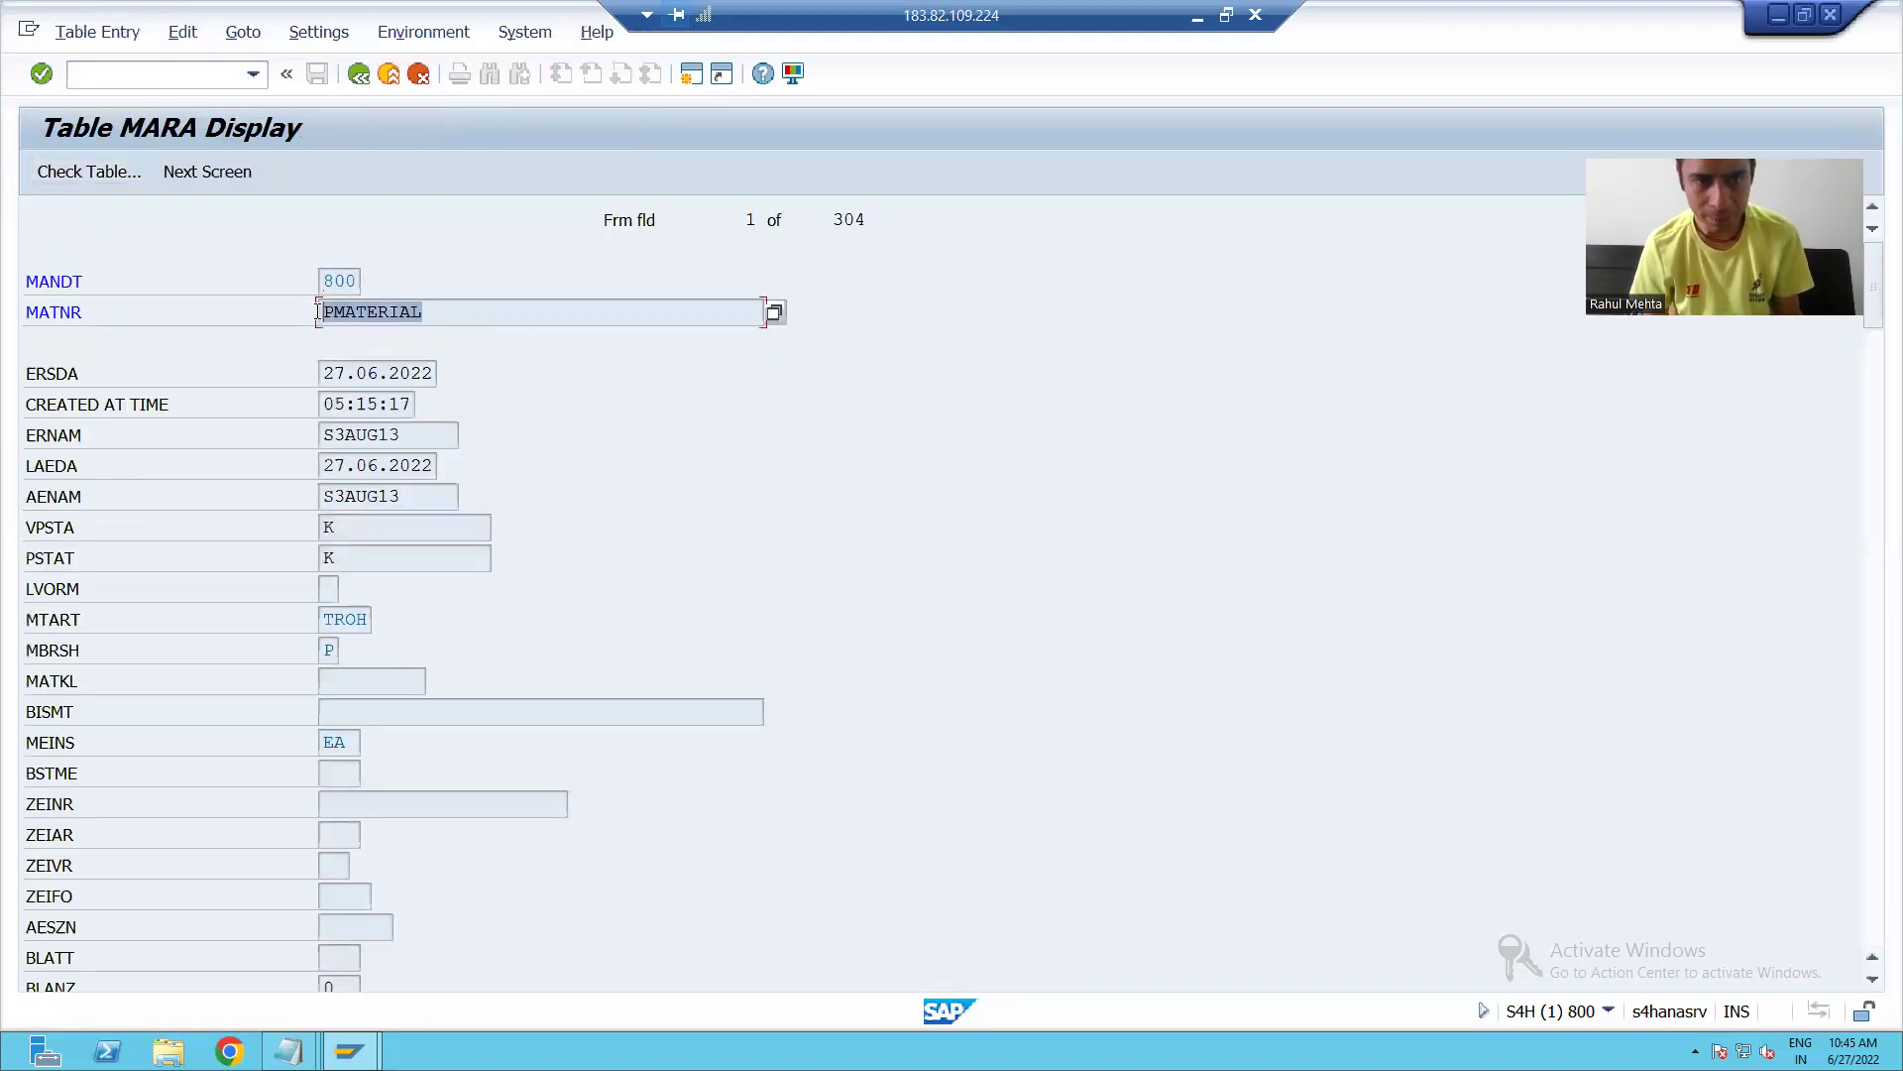
{"action": "left_click", "coordinate": [318, 312]}
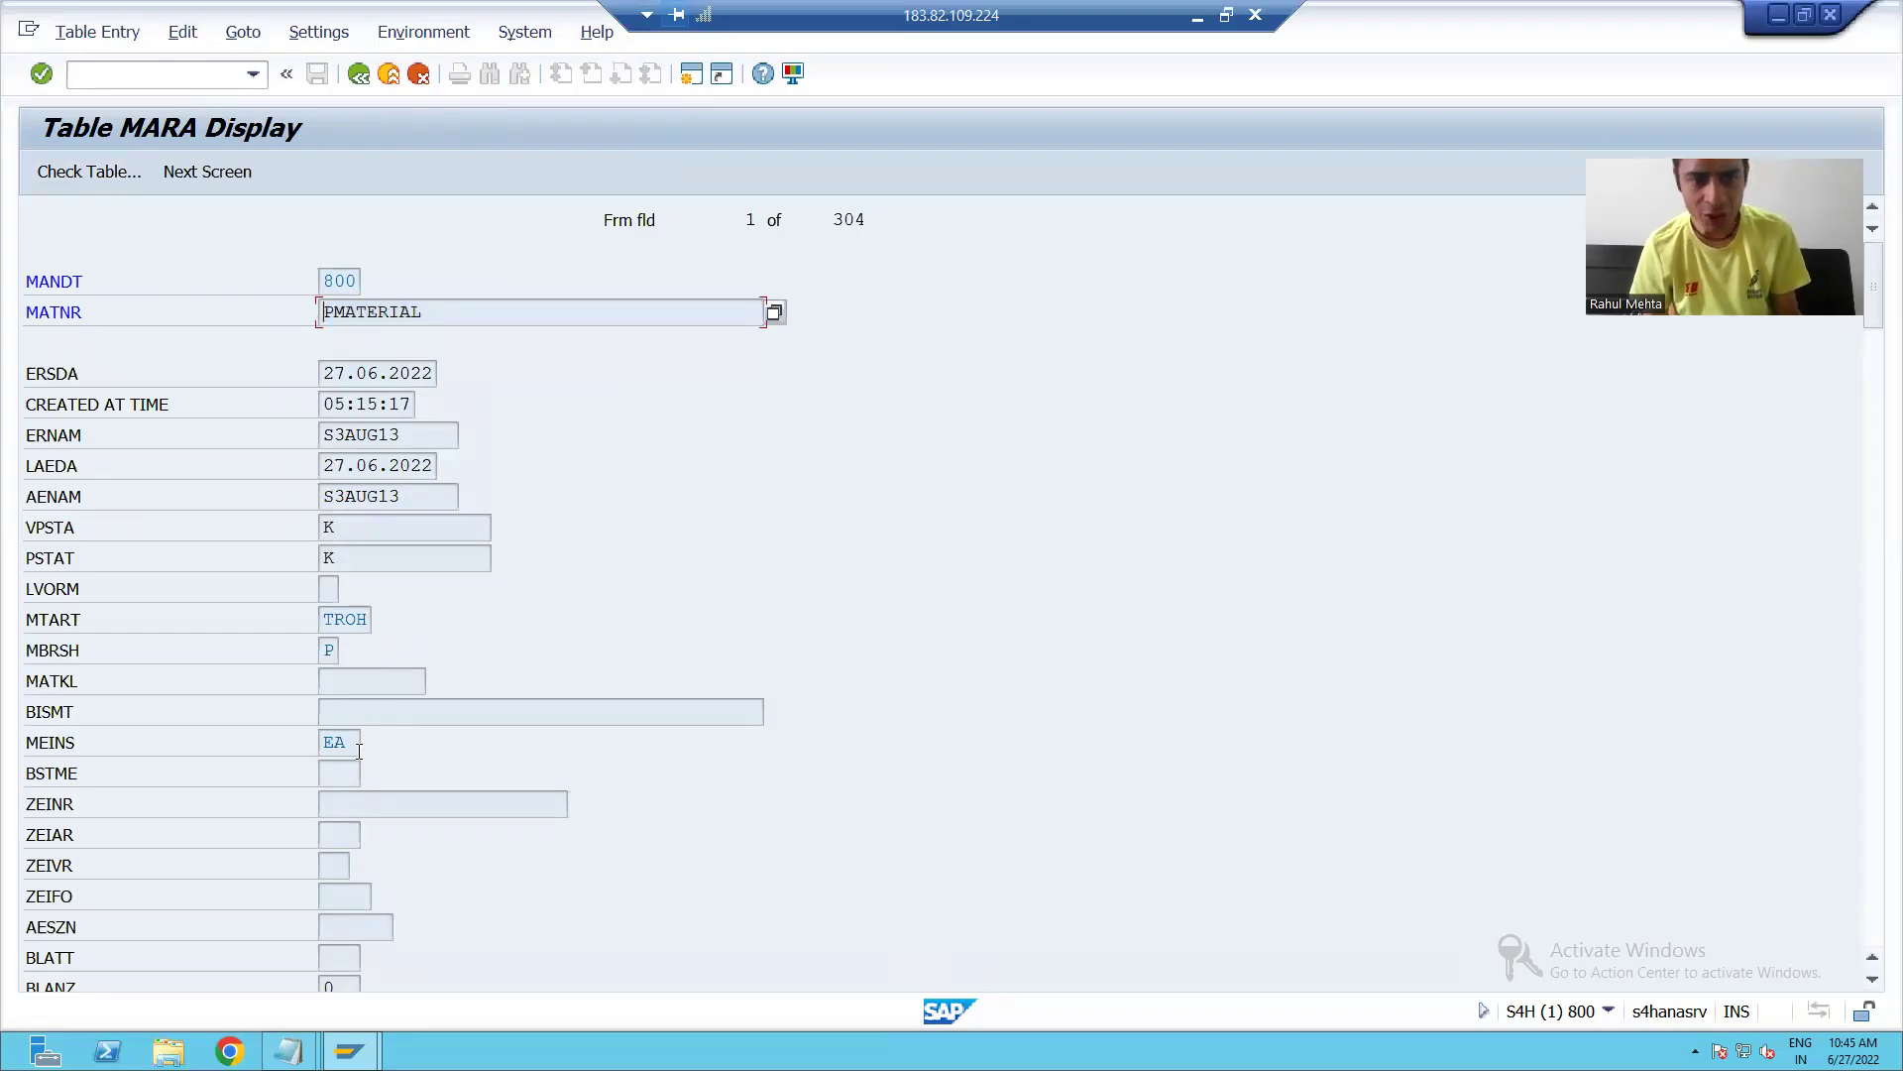
Examine the unit of measure (MEINS), material type (MTART) and industry sector (MBRSH) fields of the PMATERIAL record.
{"action": "left_click_drag", "start_coordinate": [358, 744], "coordinate": [324, 746]}
{"action": "left_click", "coordinate": [325, 746]}
{"action": "left_click", "coordinate": [337, 621]}
{"action": "left_click", "coordinate": [334, 650]}
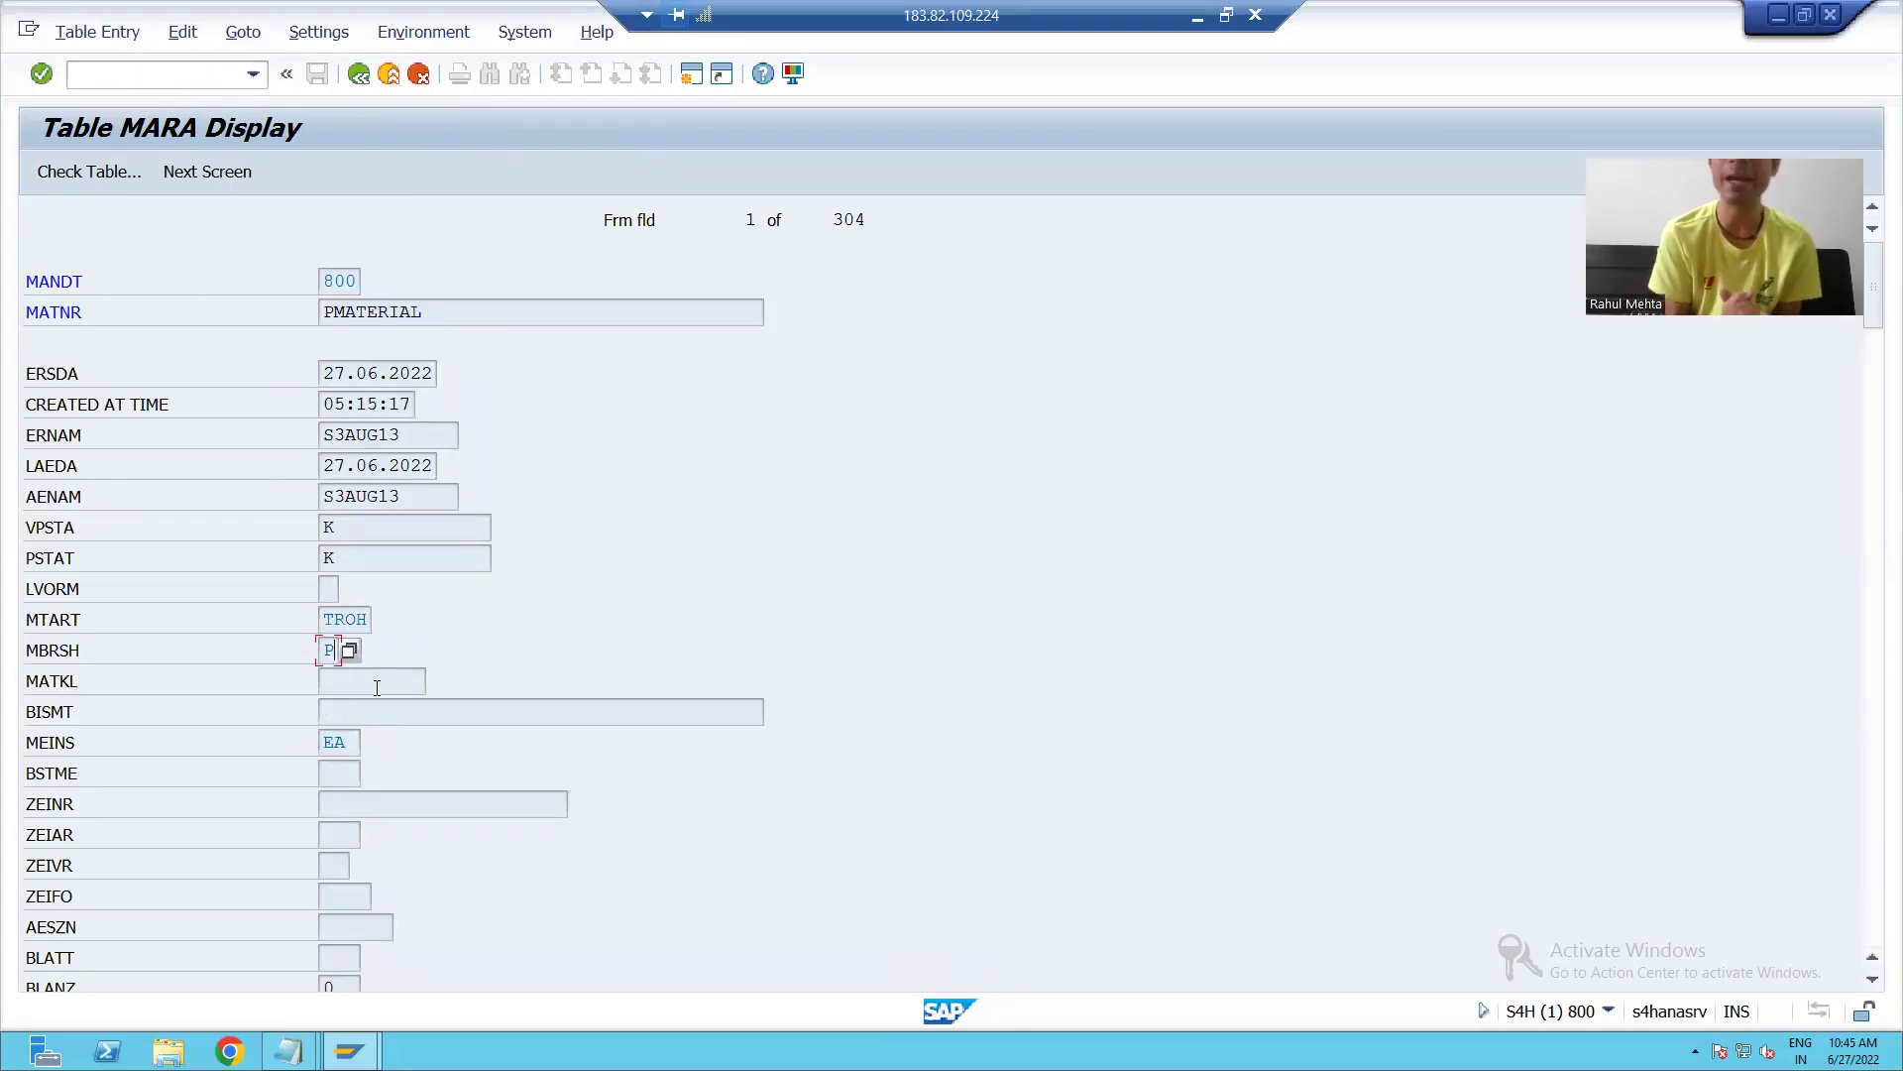
{"action": "left_click", "coordinate": [79, 621]}
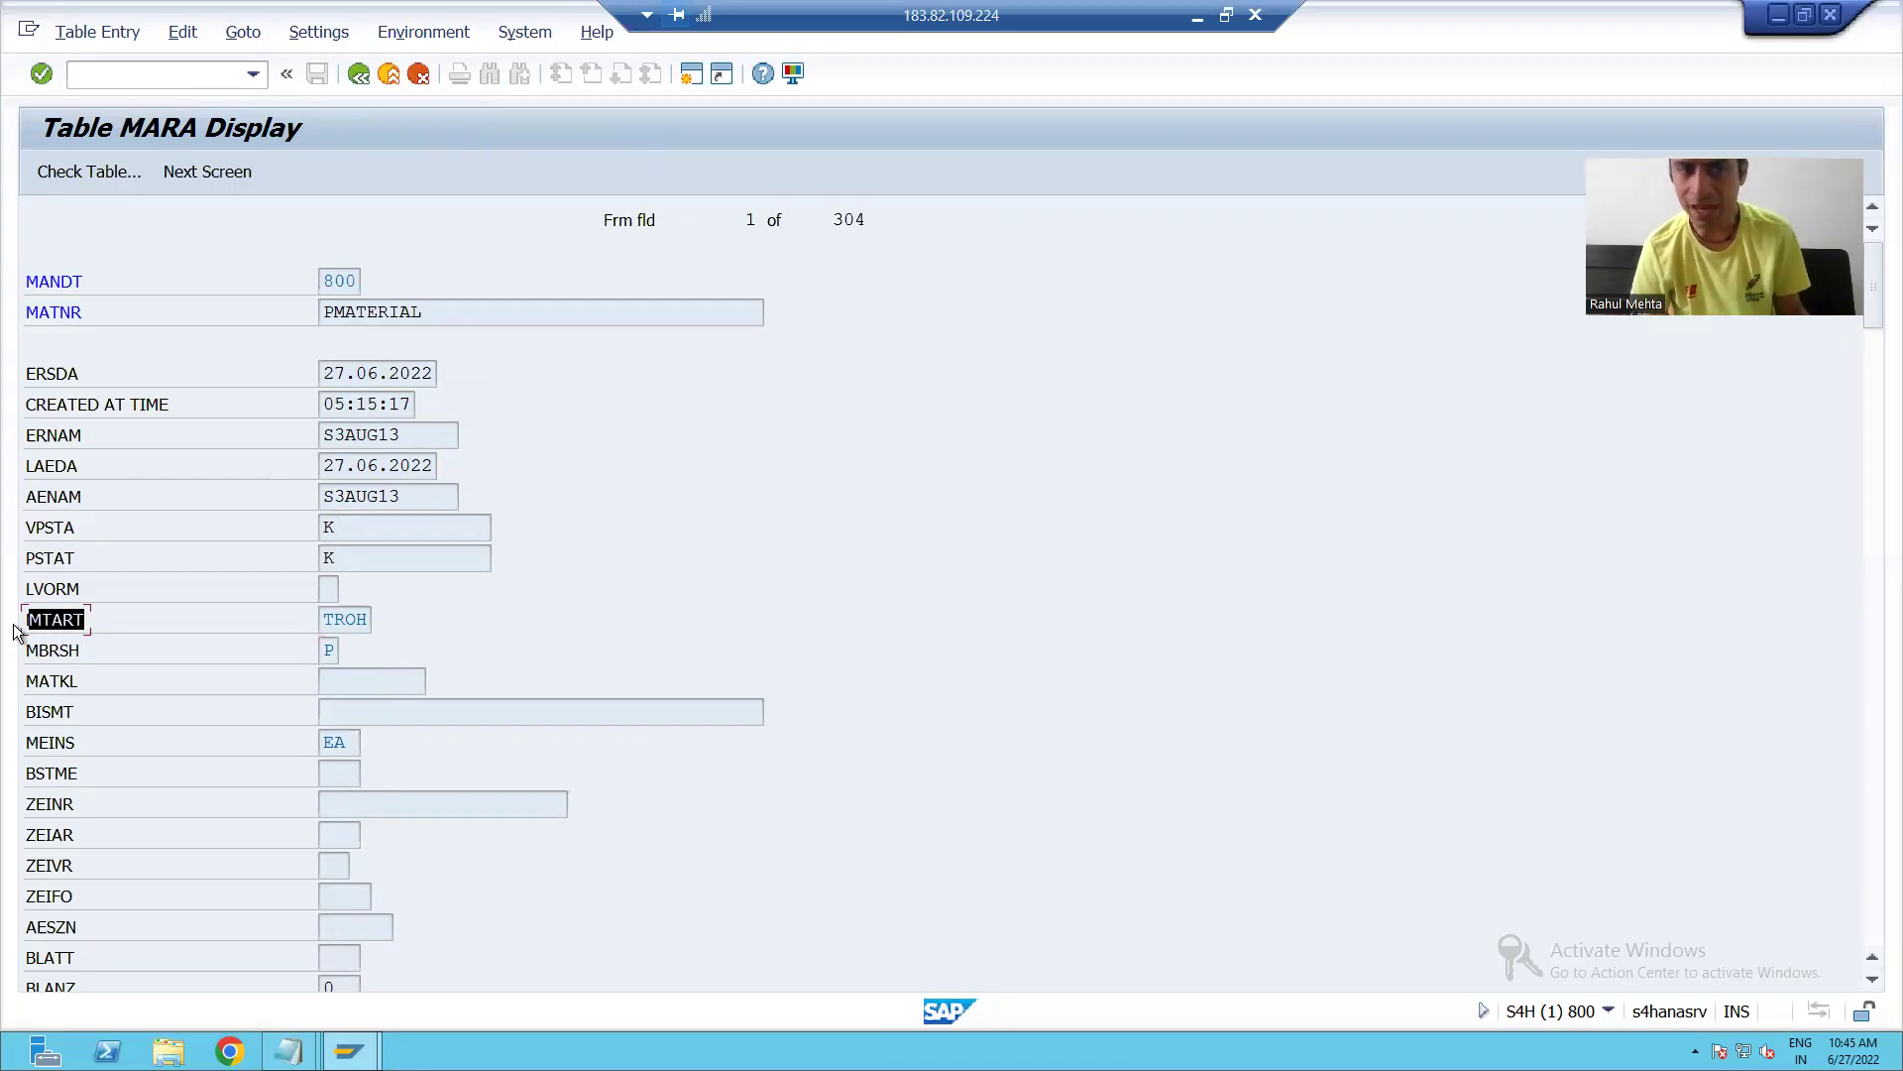
{"action": "left_click", "coordinate": [16, 630]}
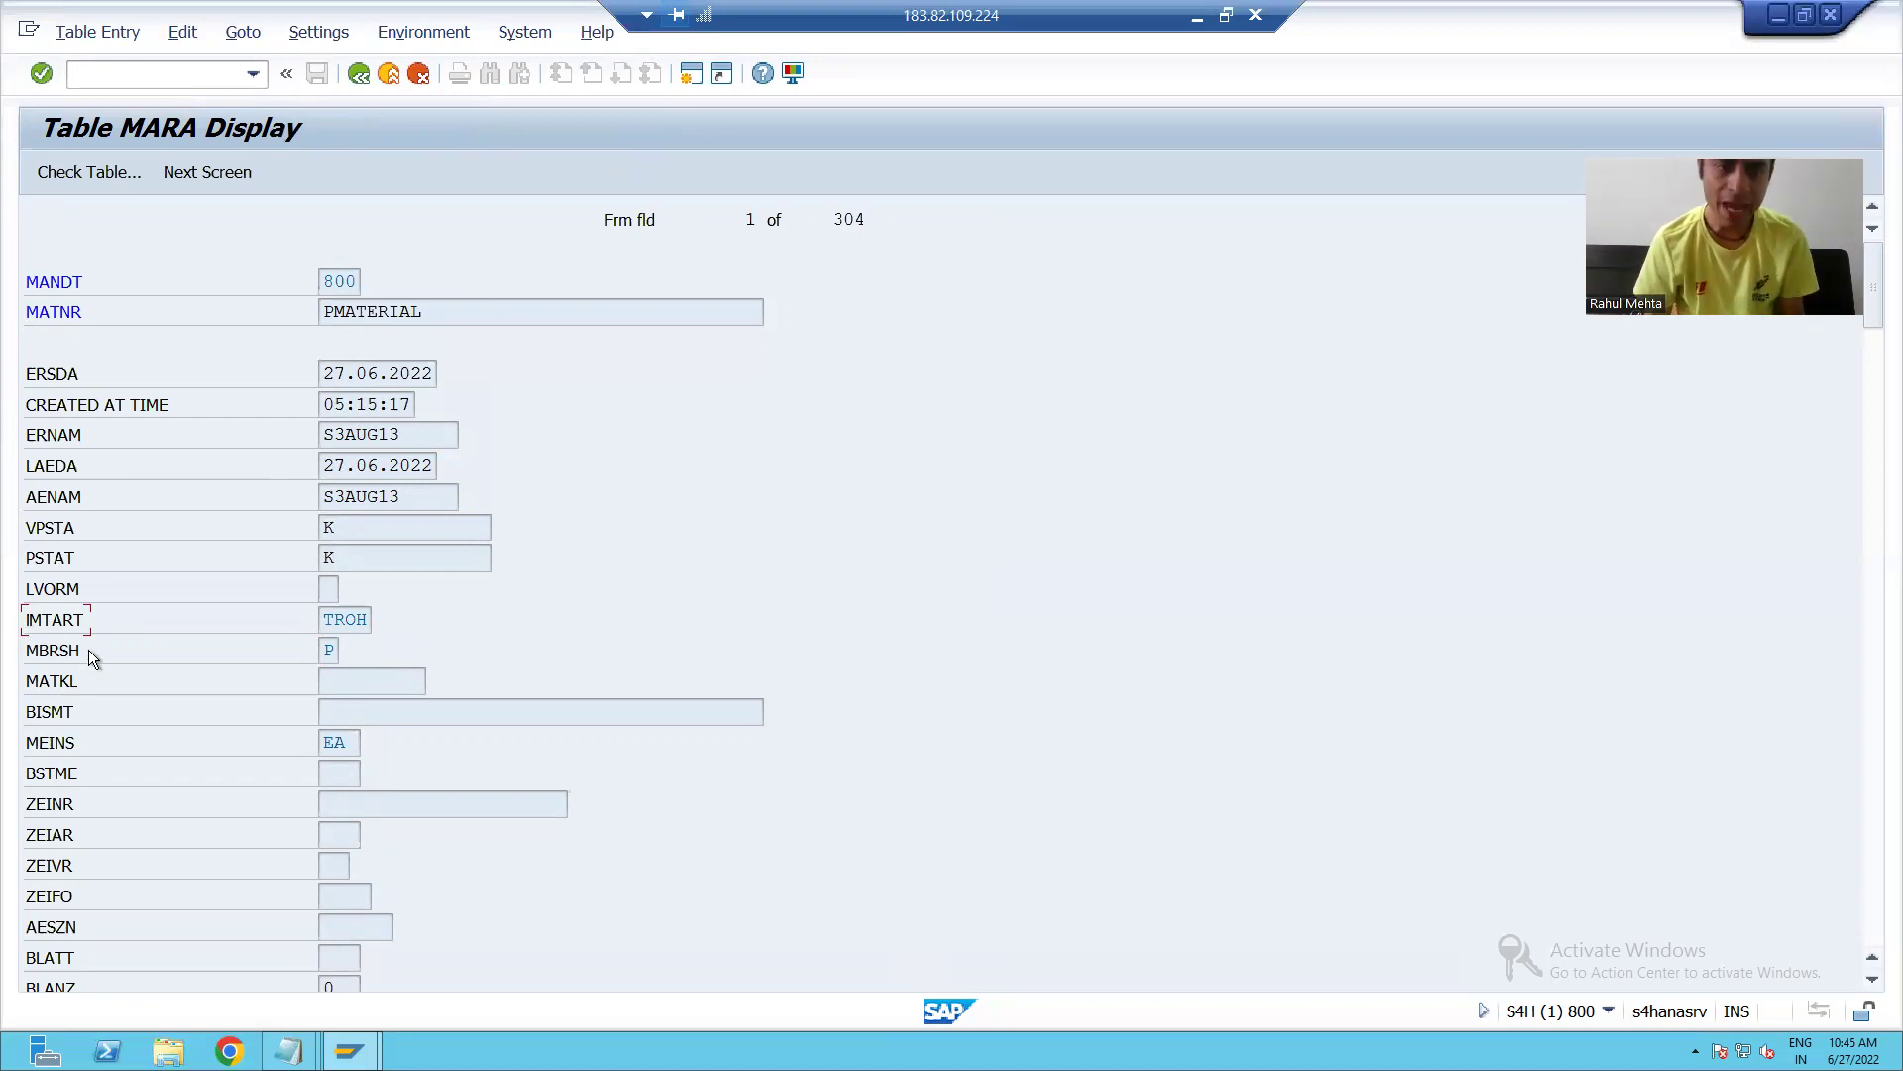
{"action": "left_click_drag", "start_coordinate": [87, 657], "coordinate": [26, 656]}
{"action": "left_click", "coordinate": [32, 660]}
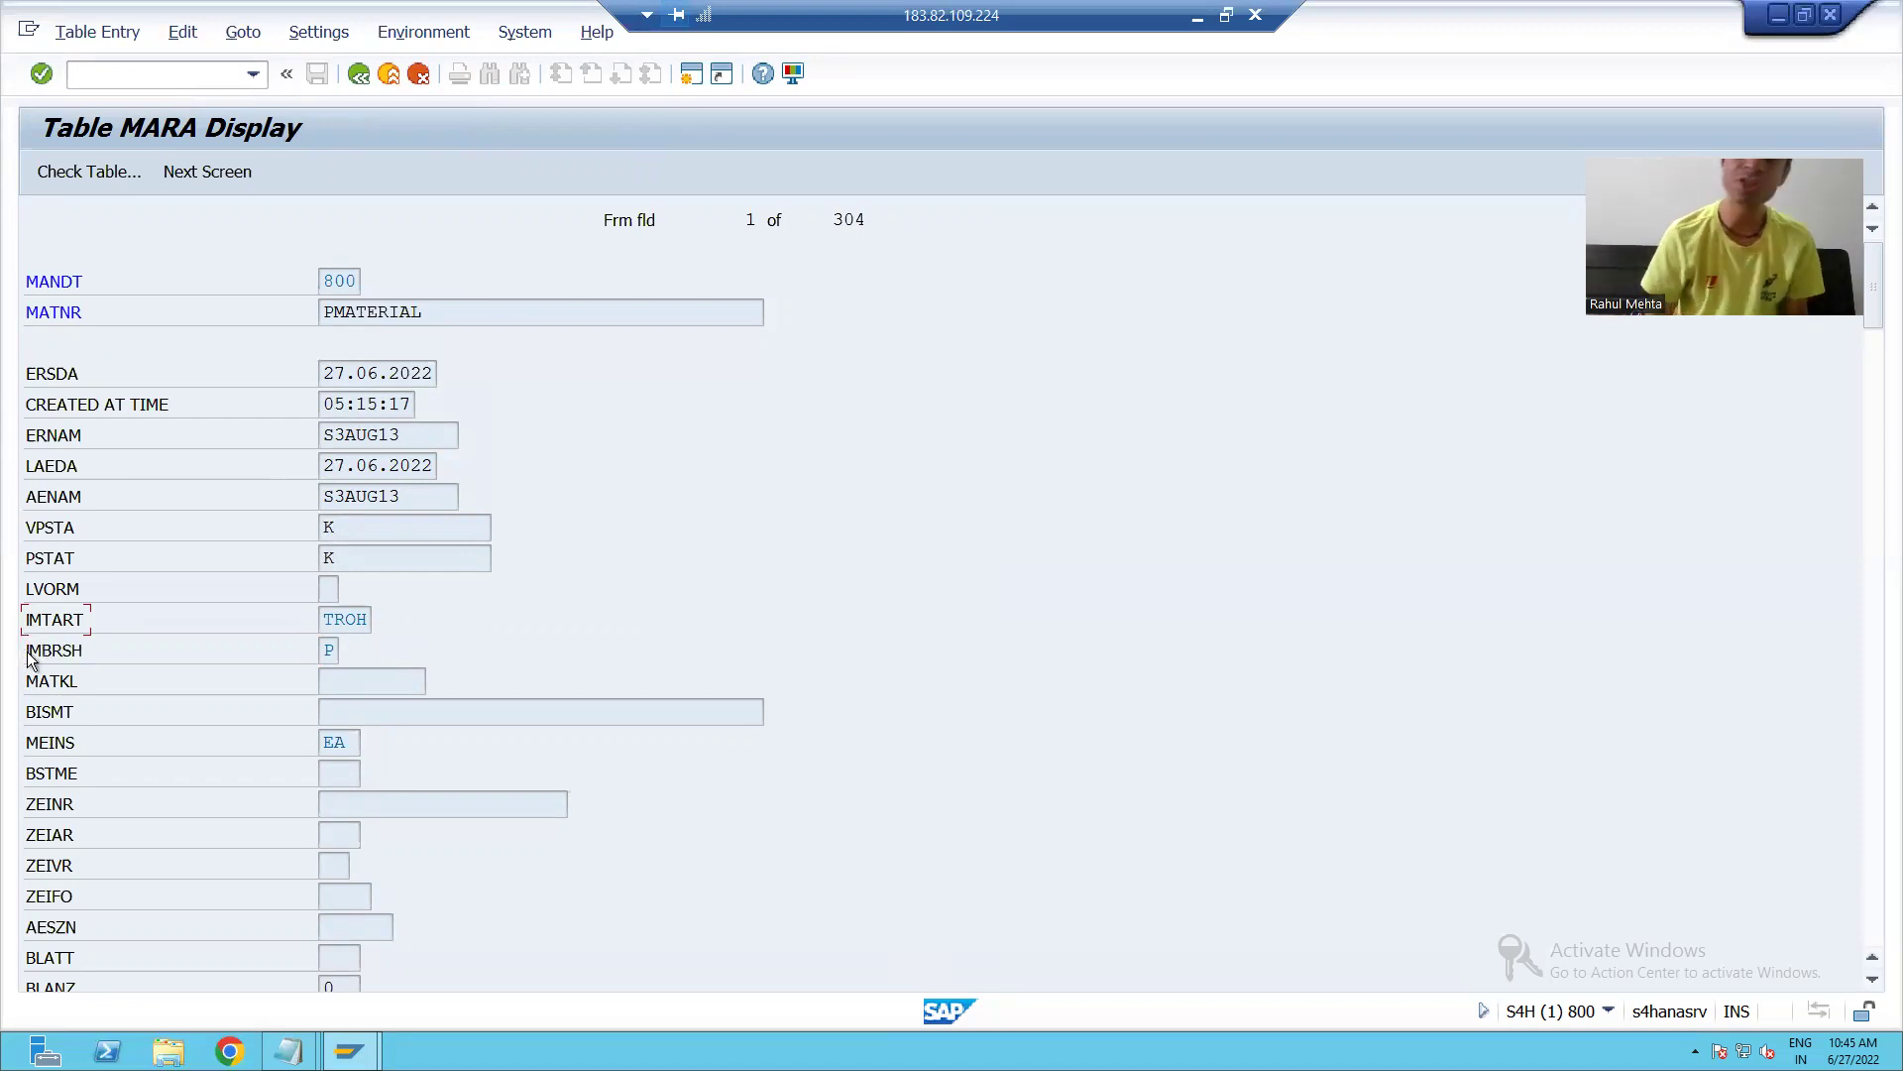
Return to the field list of table MARA and mark the MTART and MBRSH fields.
{"action": "left_click", "coordinate": [358, 82]}
{"action": "left_click", "coordinate": [359, 81]}
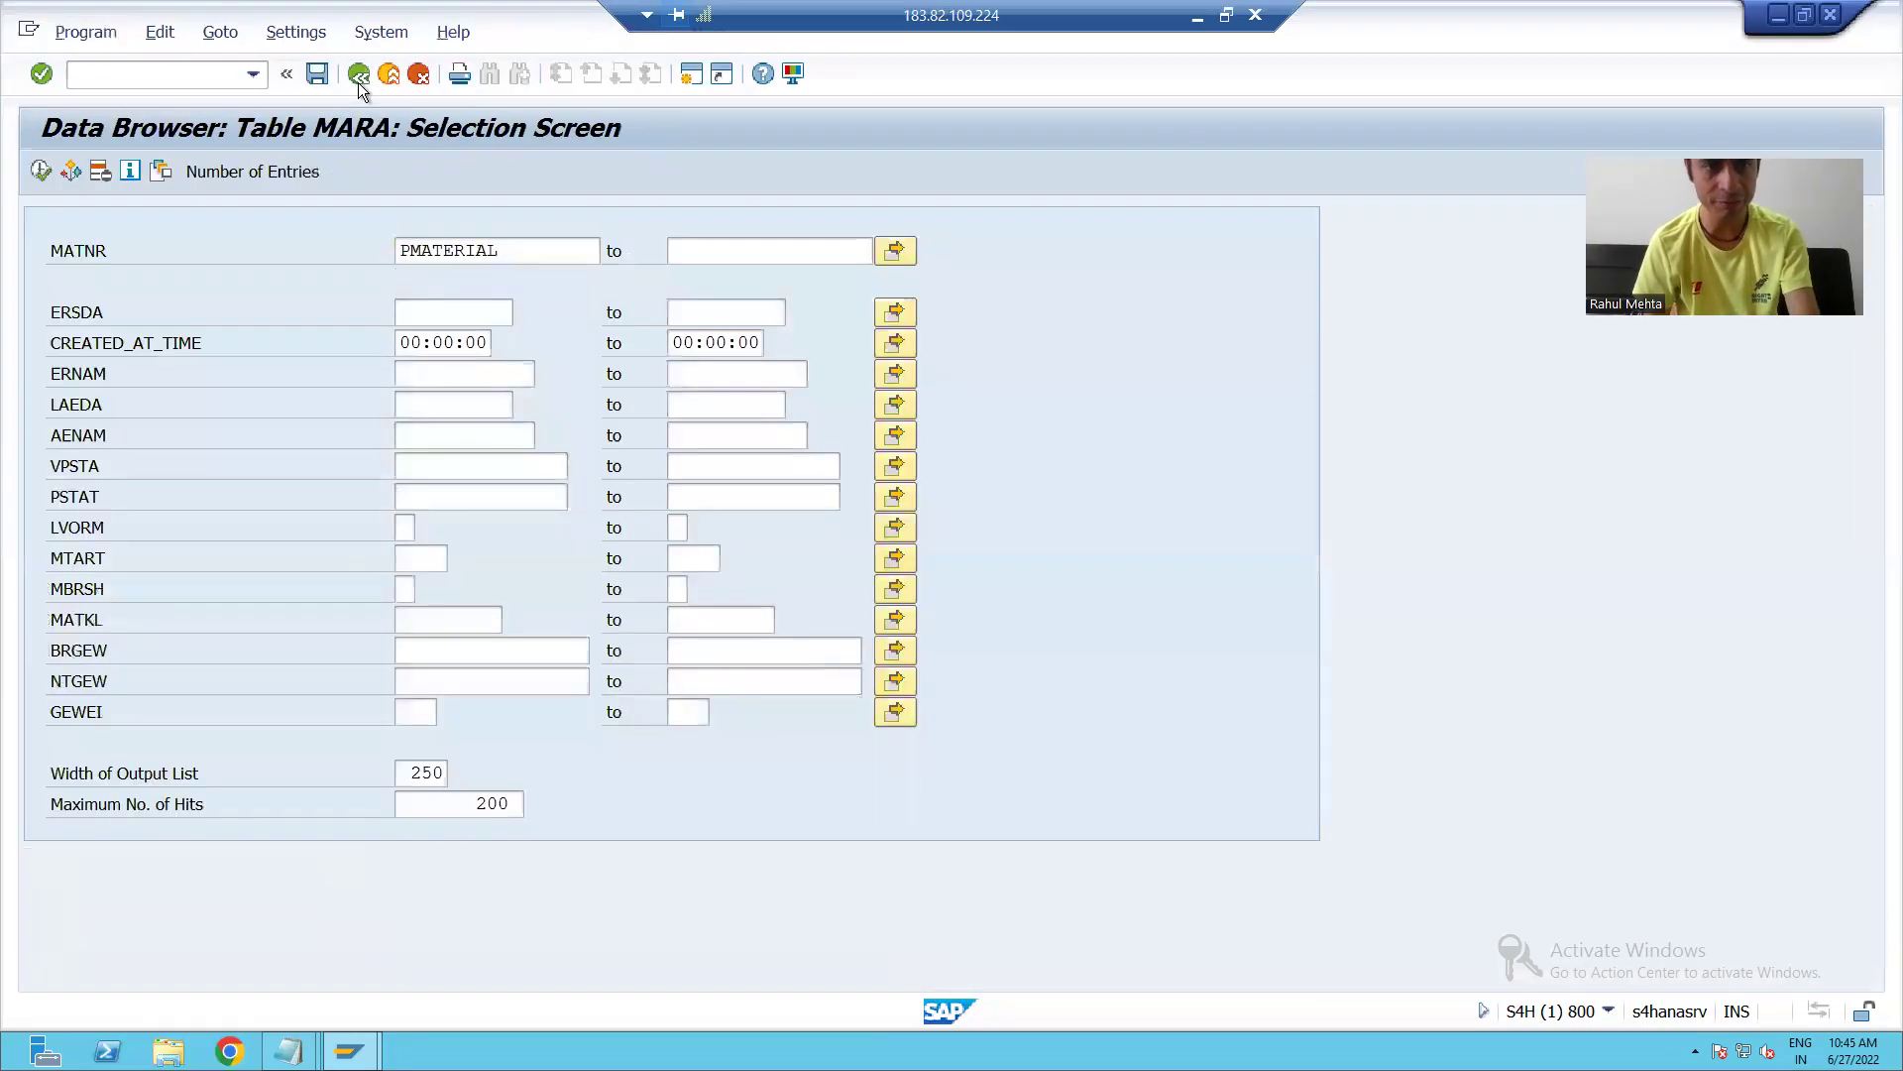
{"action": "left_click", "coordinate": [359, 81]}
{"action": "left_click", "coordinate": [57, 718]}
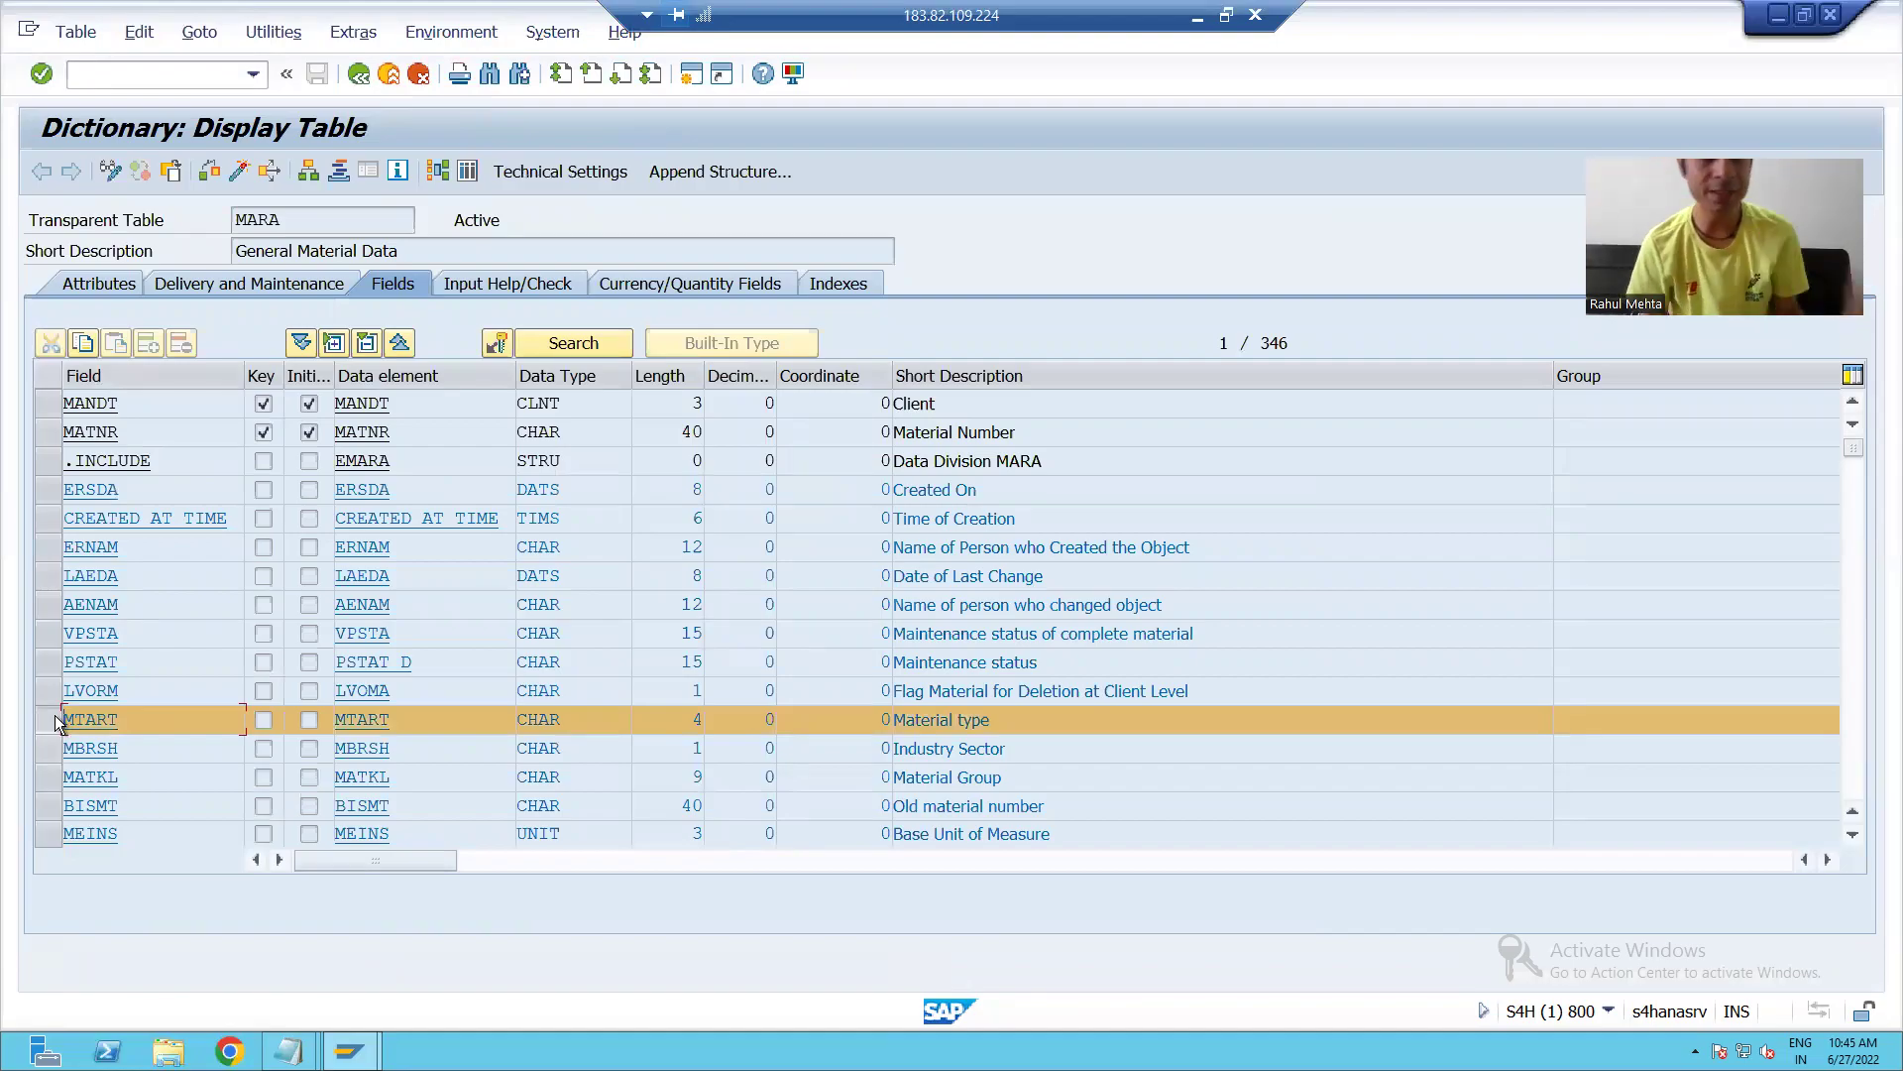
{"action": "left_click", "coordinate": [48, 749]}
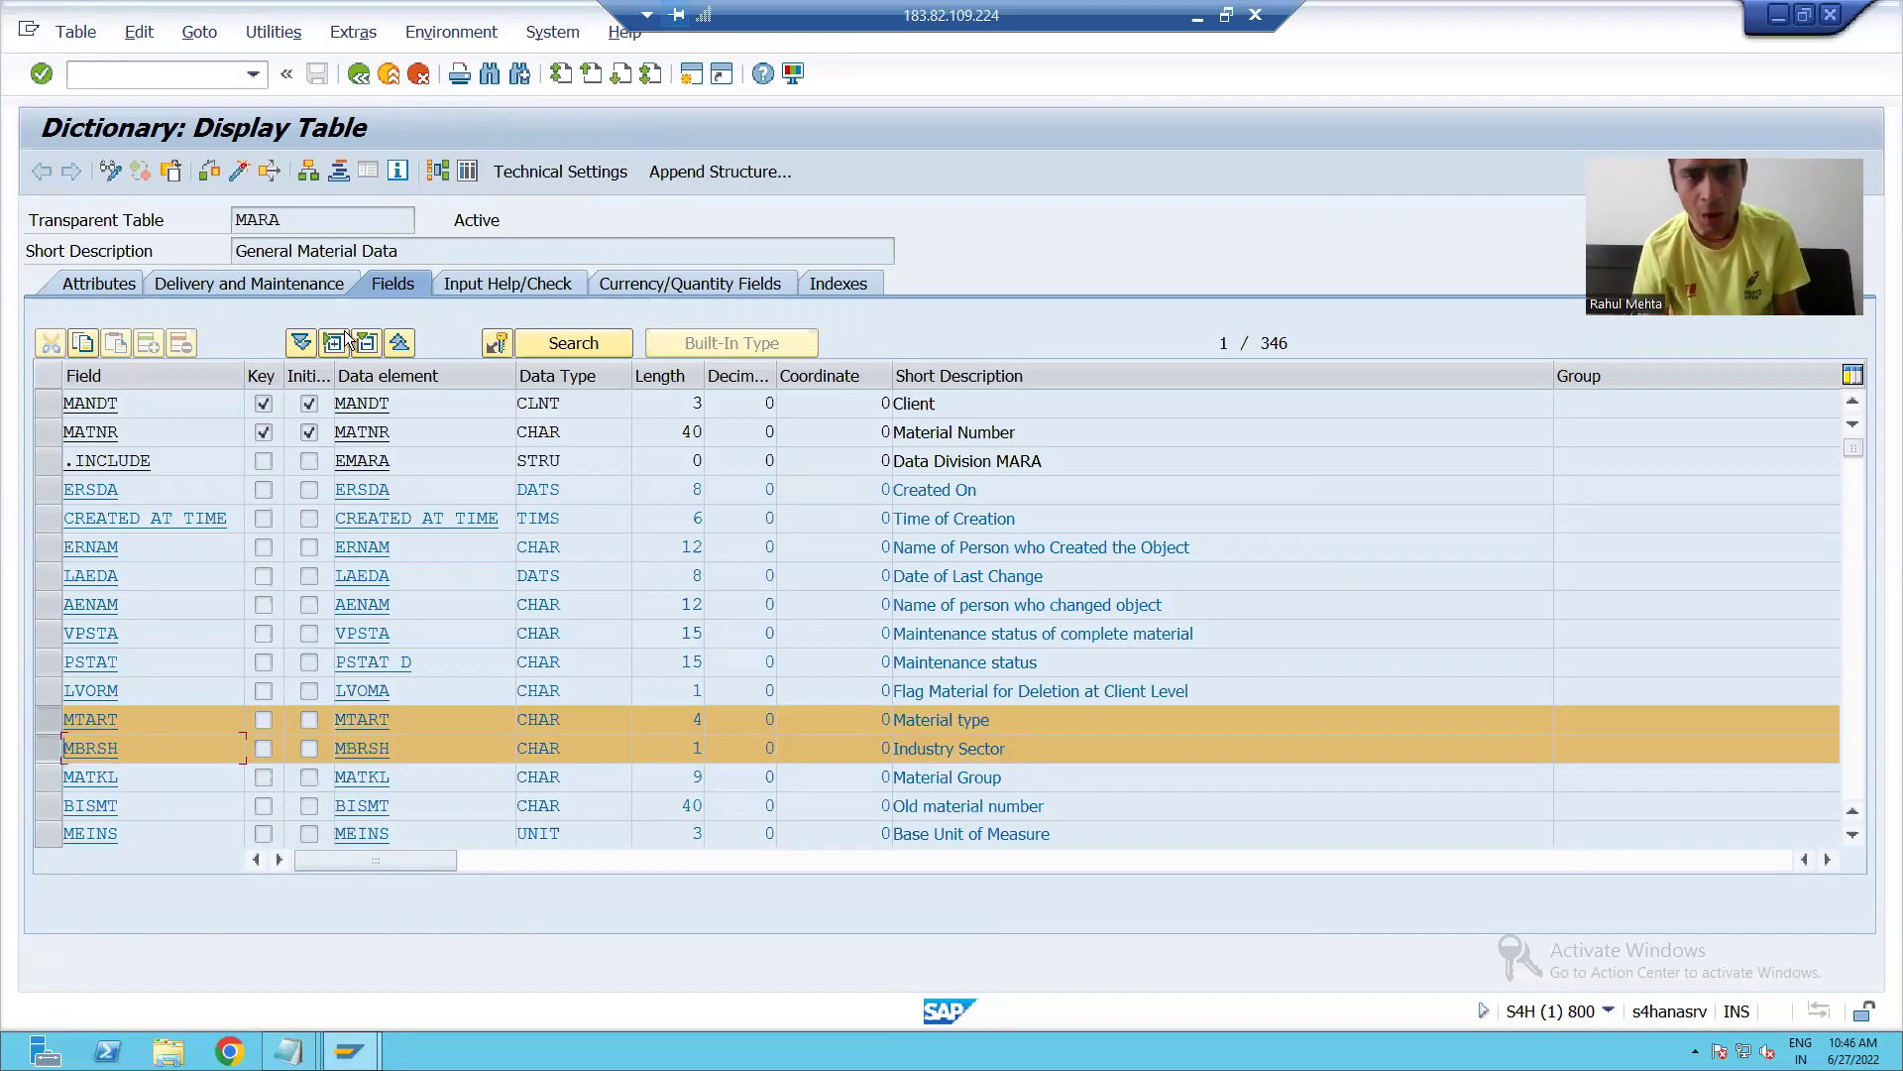
Look up MATNR PMATERIAL in the contents of table MARA again and open its full record.
{"action": "left_click", "coordinate": [466, 171]}
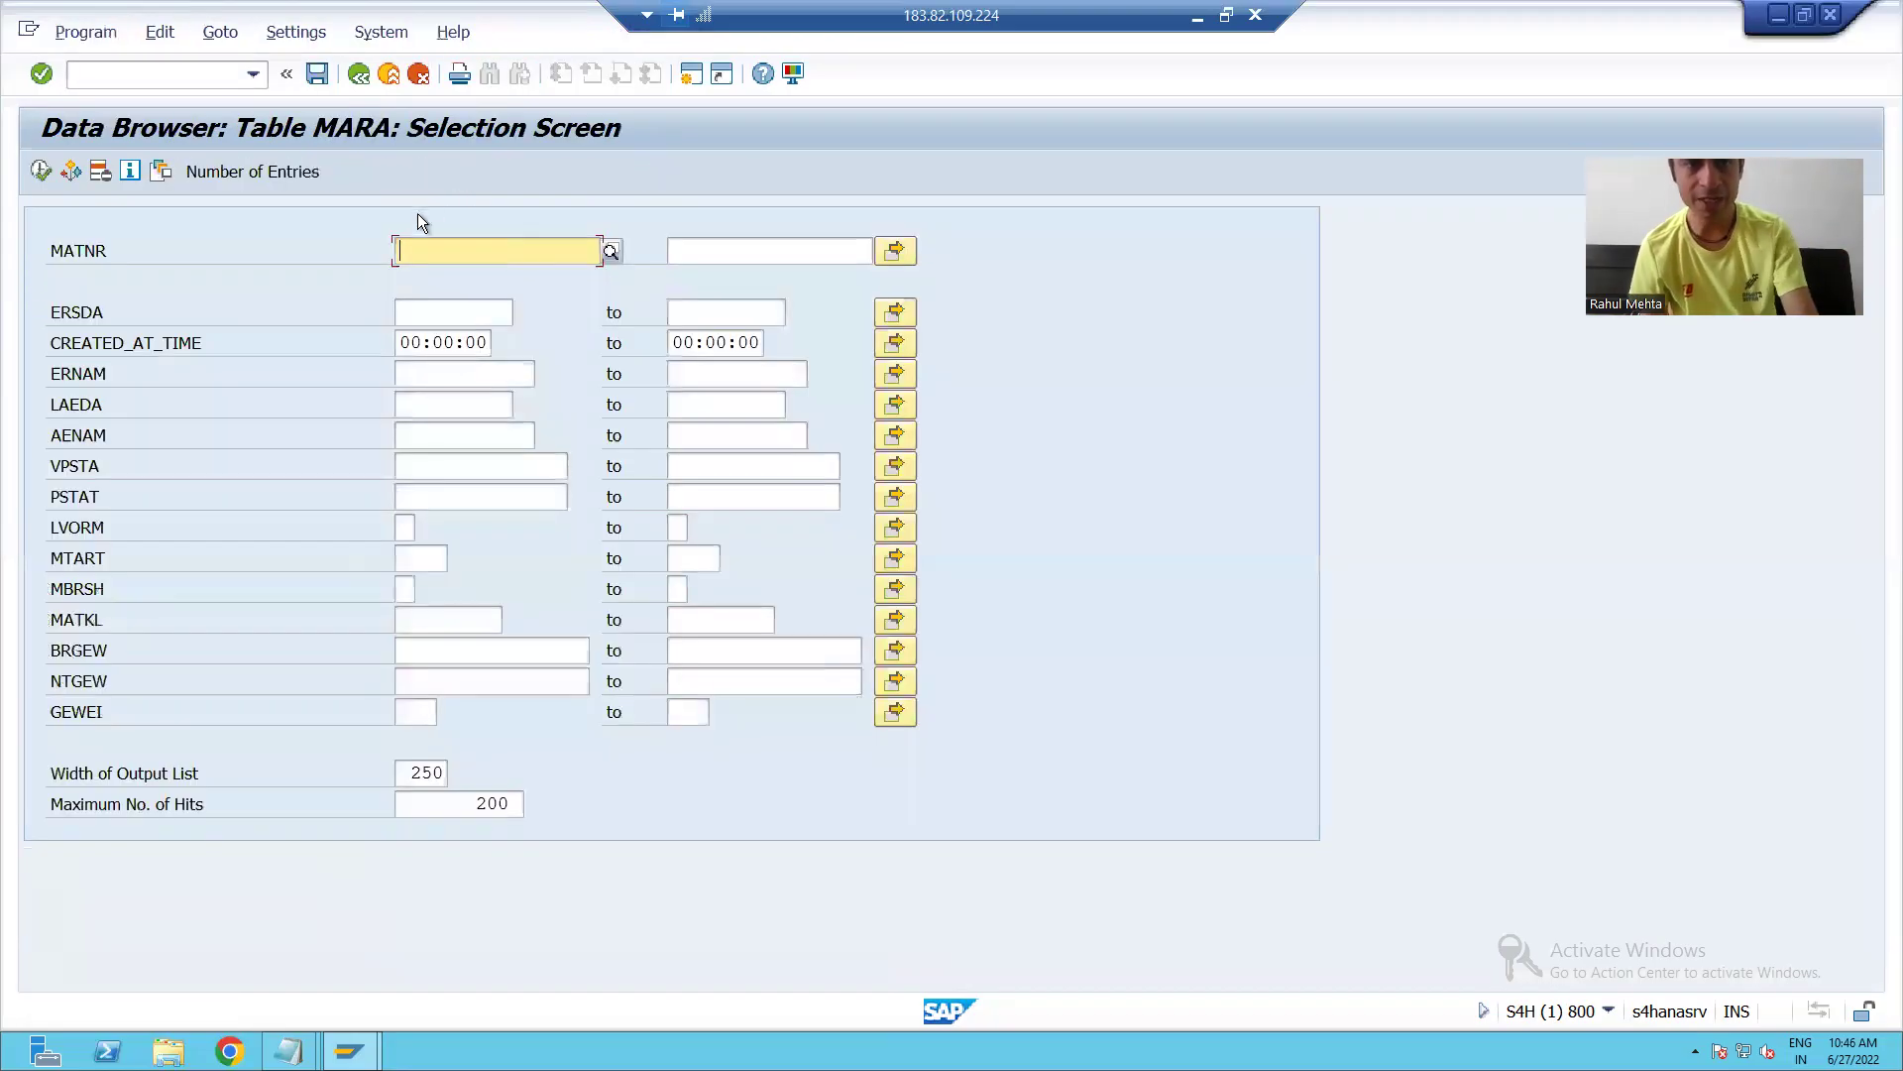
{"action": "left_click", "coordinate": [437, 250]}
{"action": "left_click", "coordinate": [431, 277]}
{"action": "left_click", "coordinate": [39, 171]}
{"action": "left_click", "coordinate": [42, 326]}
{"action": "left_click", "coordinate": [42, 171]}
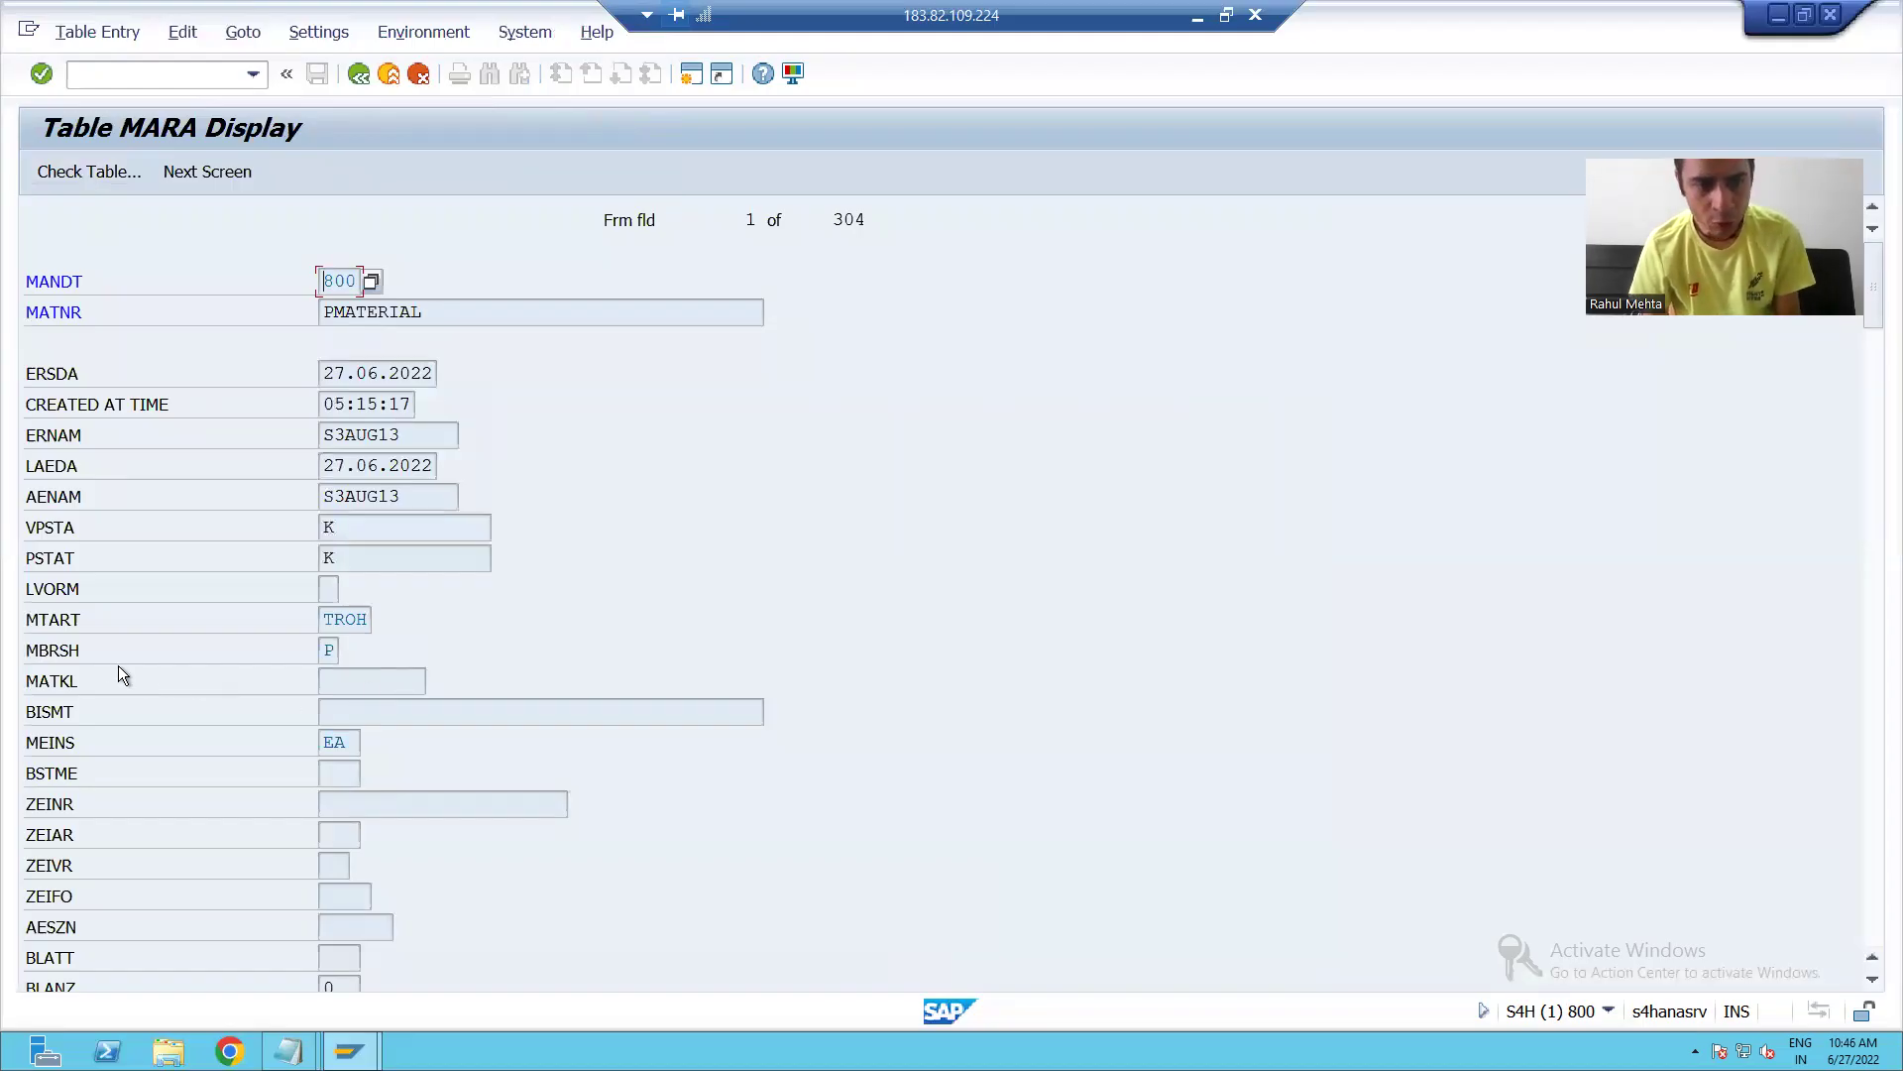
Display the possible values of the MBRSH field and check the entry P, Pharmaceuticals, in the industry sector list.
{"action": "left_click", "coordinate": [83, 650]}
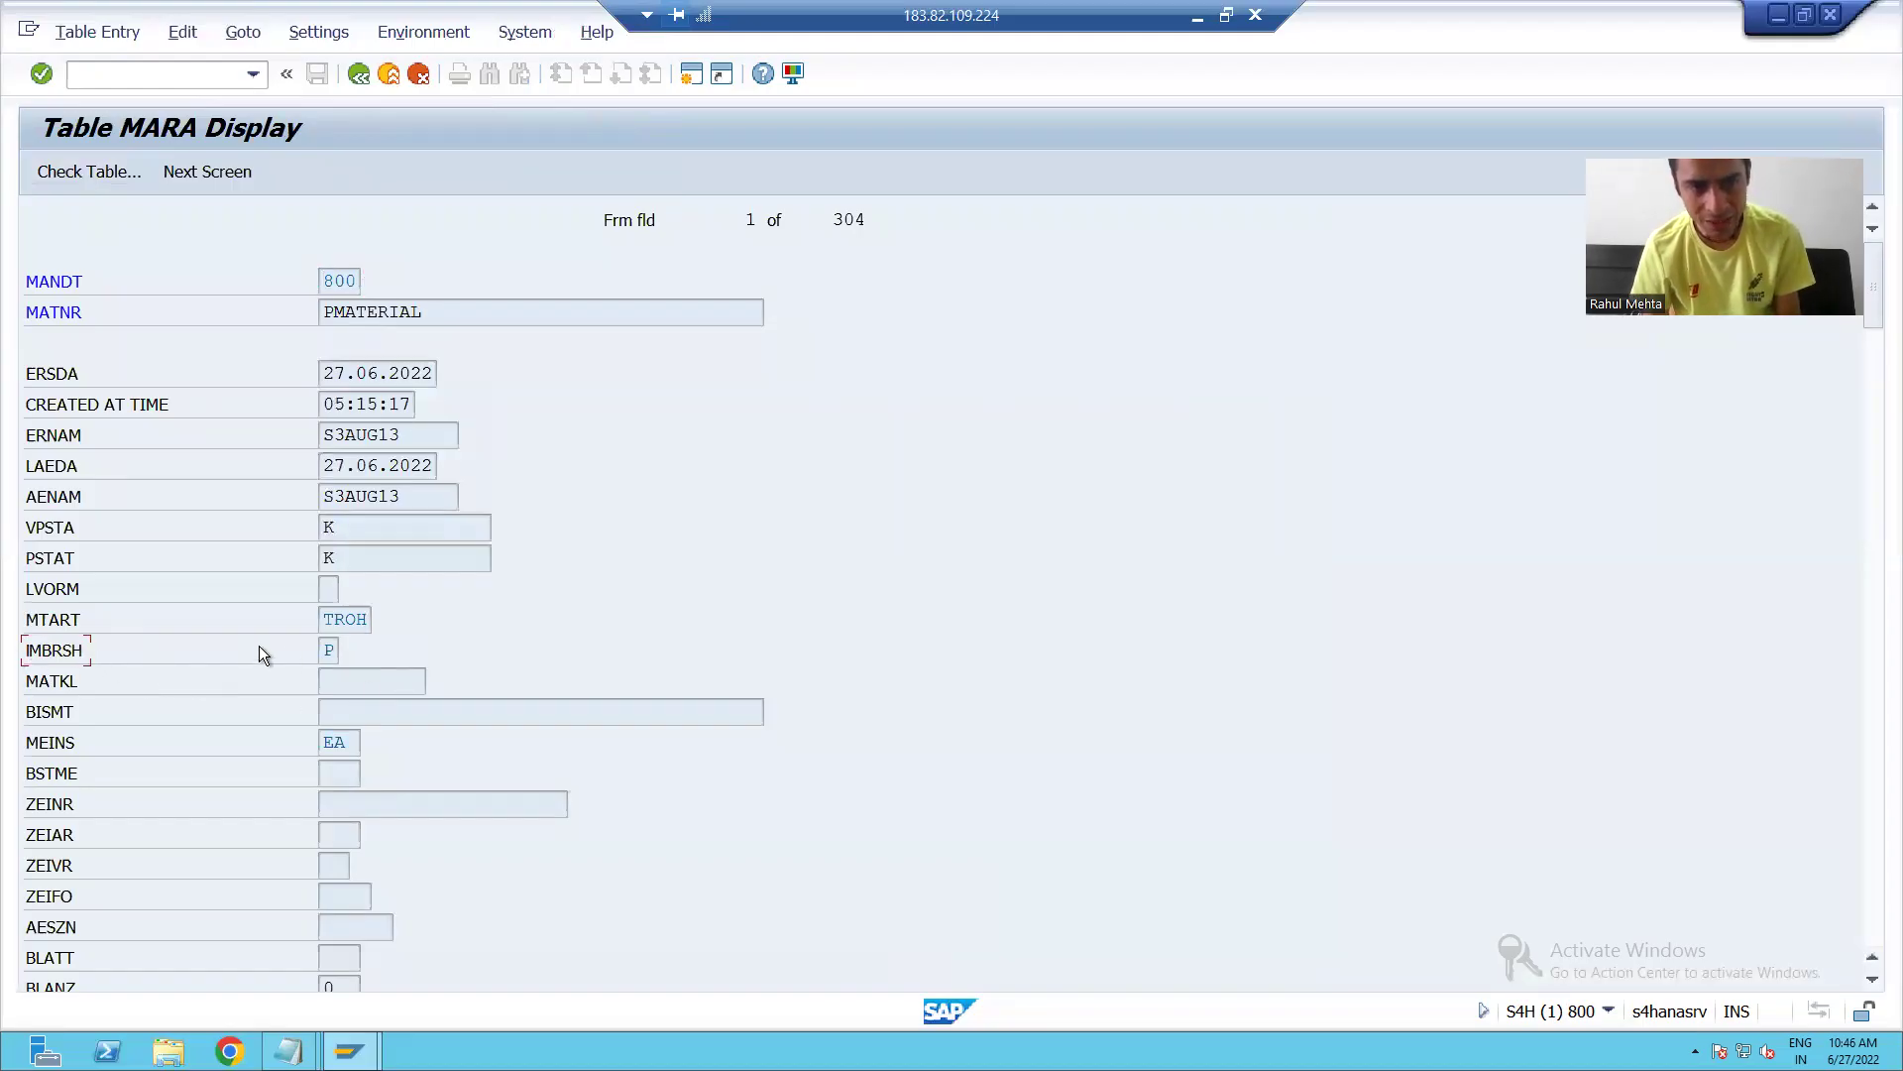
{"action": "left_click", "coordinate": [323, 647]}
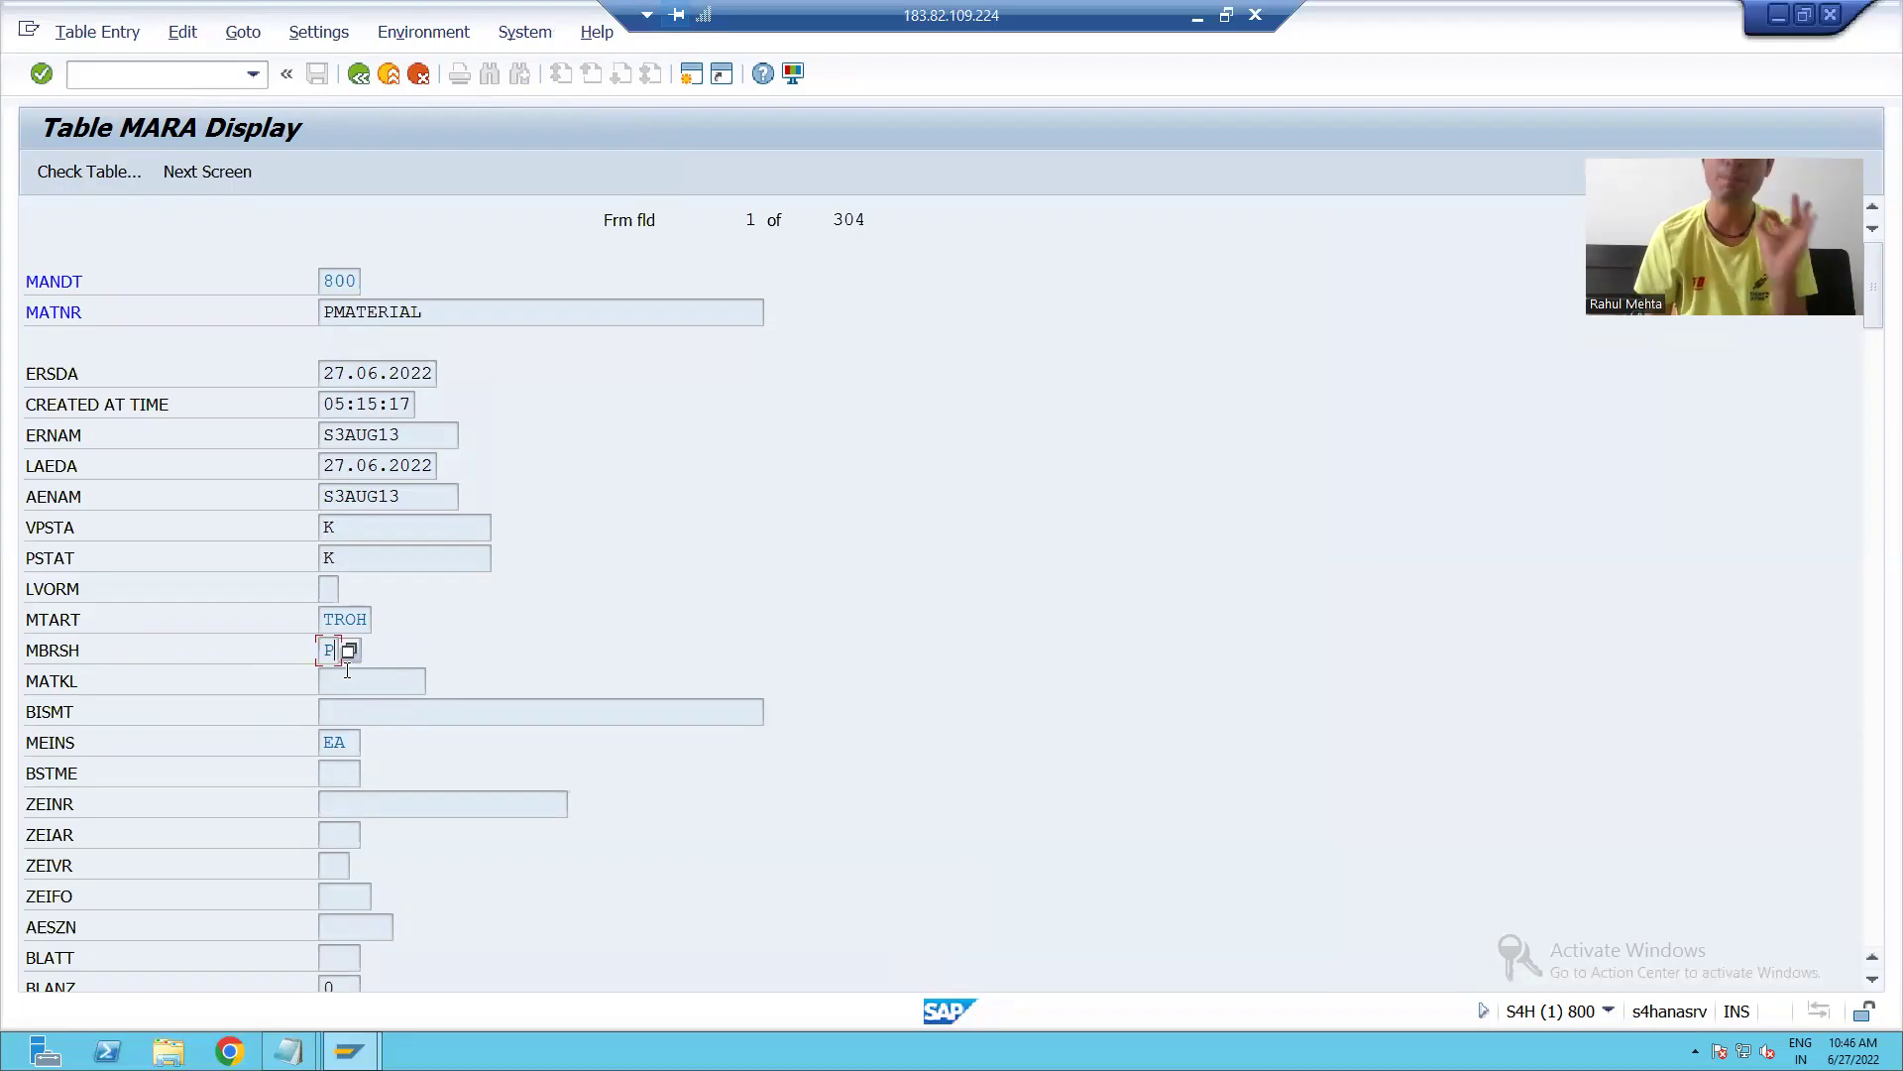
{"action": "left_click", "coordinate": [356, 619]}
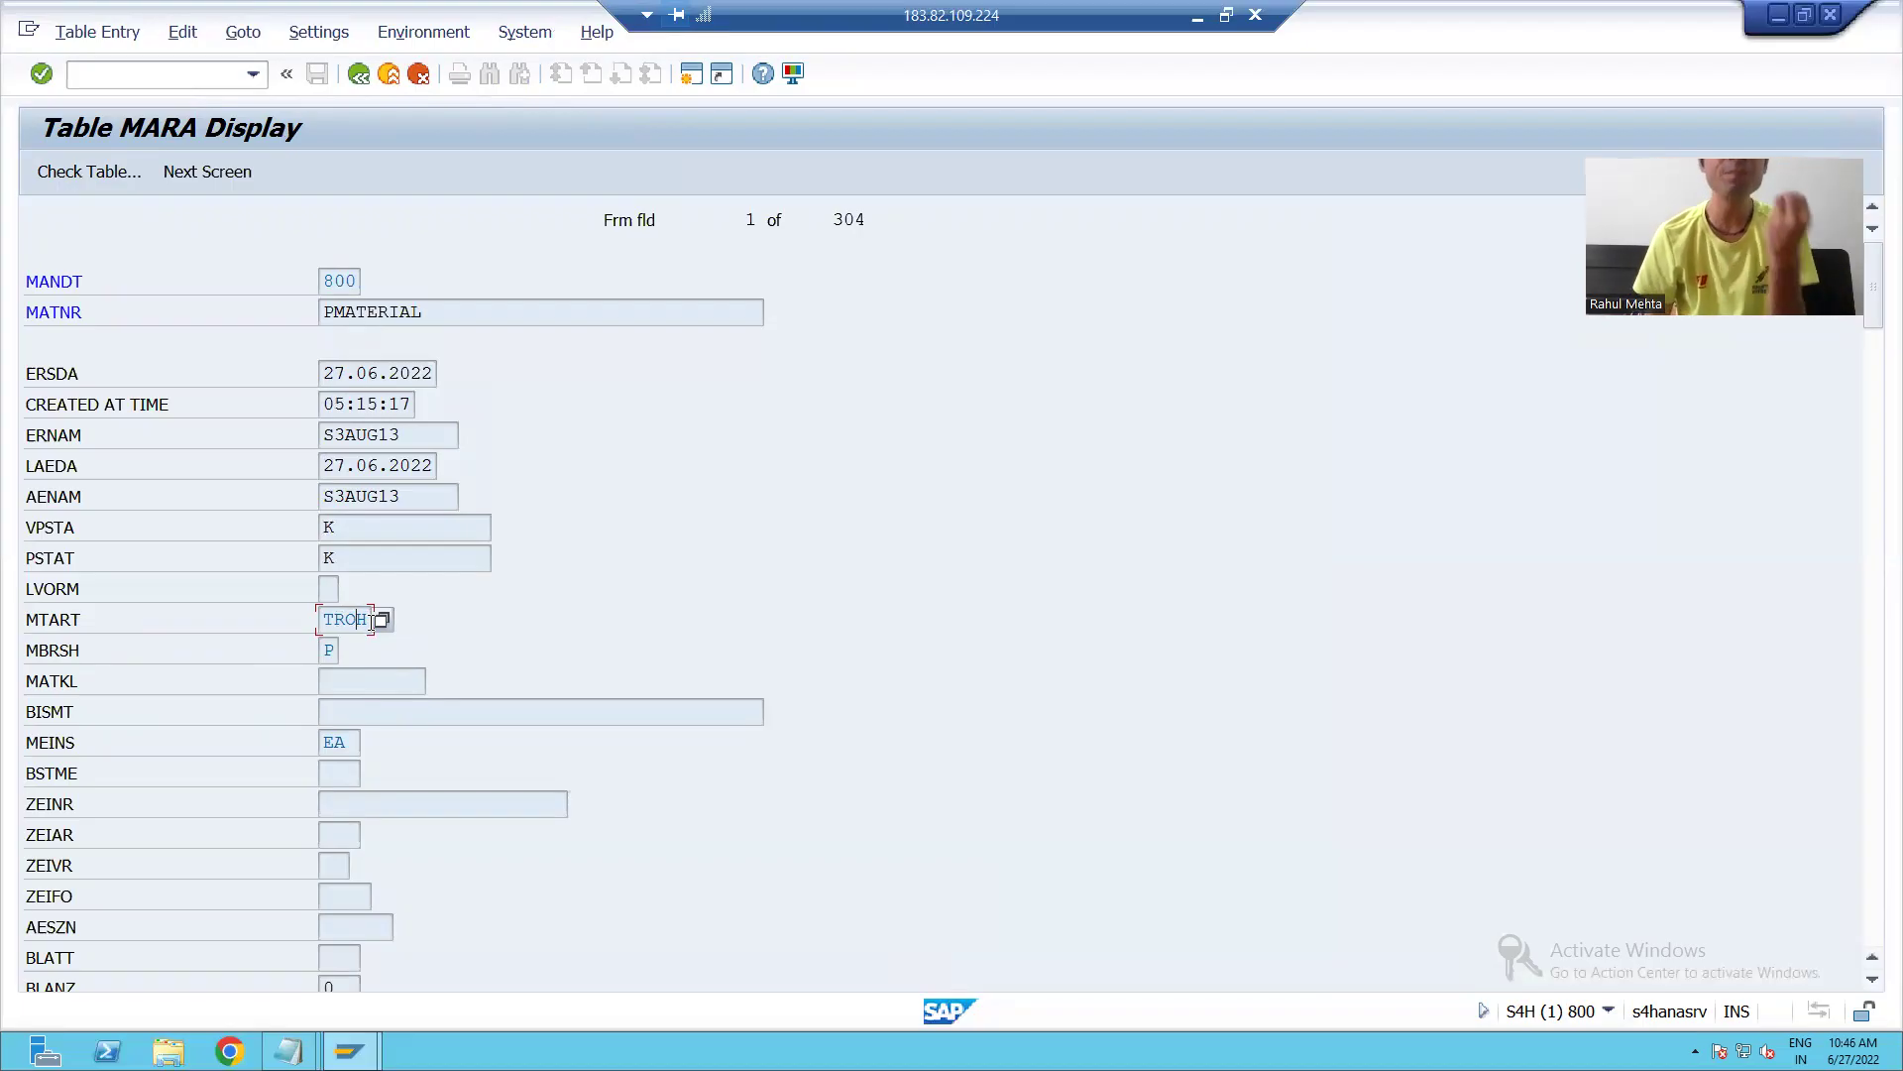
{"action": "left_click", "coordinate": [331, 650]}
{"action": "left_click", "coordinate": [348, 652]}
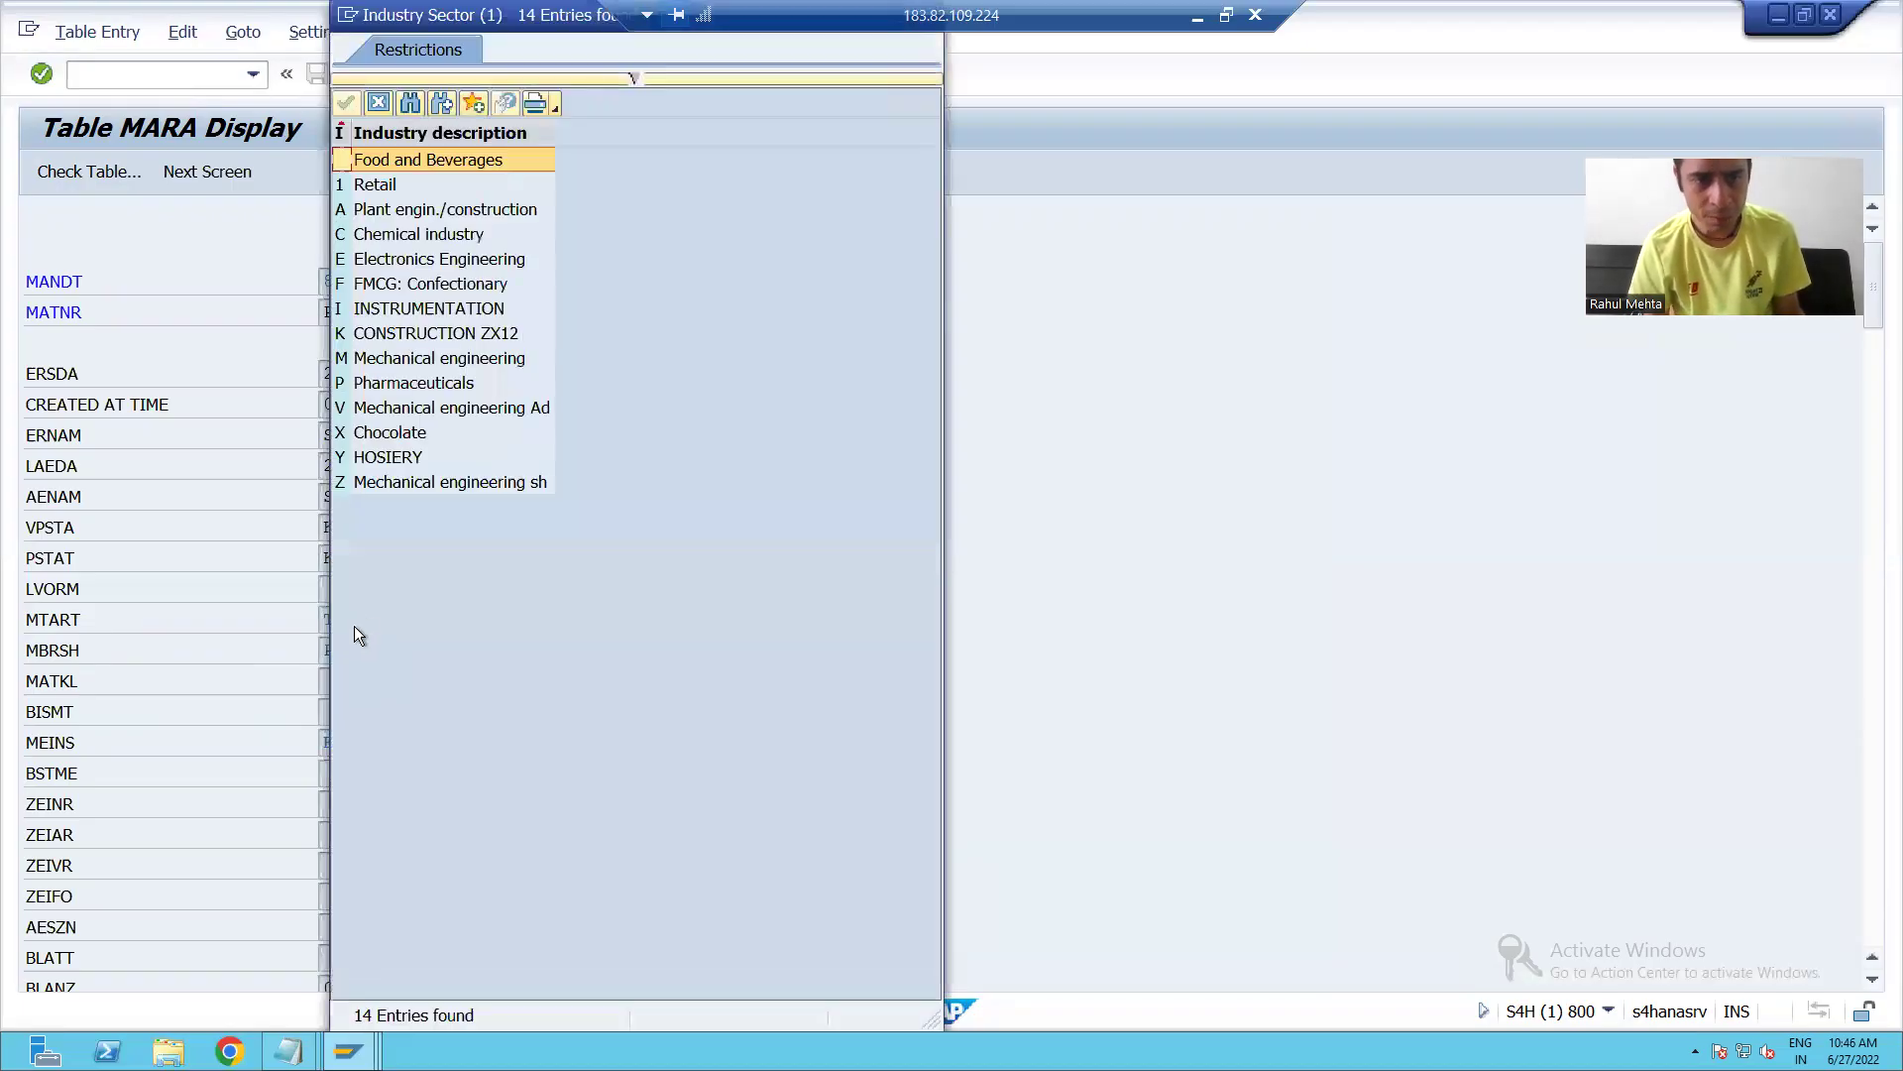
{"action": "left_click", "coordinate": [353, 384]}
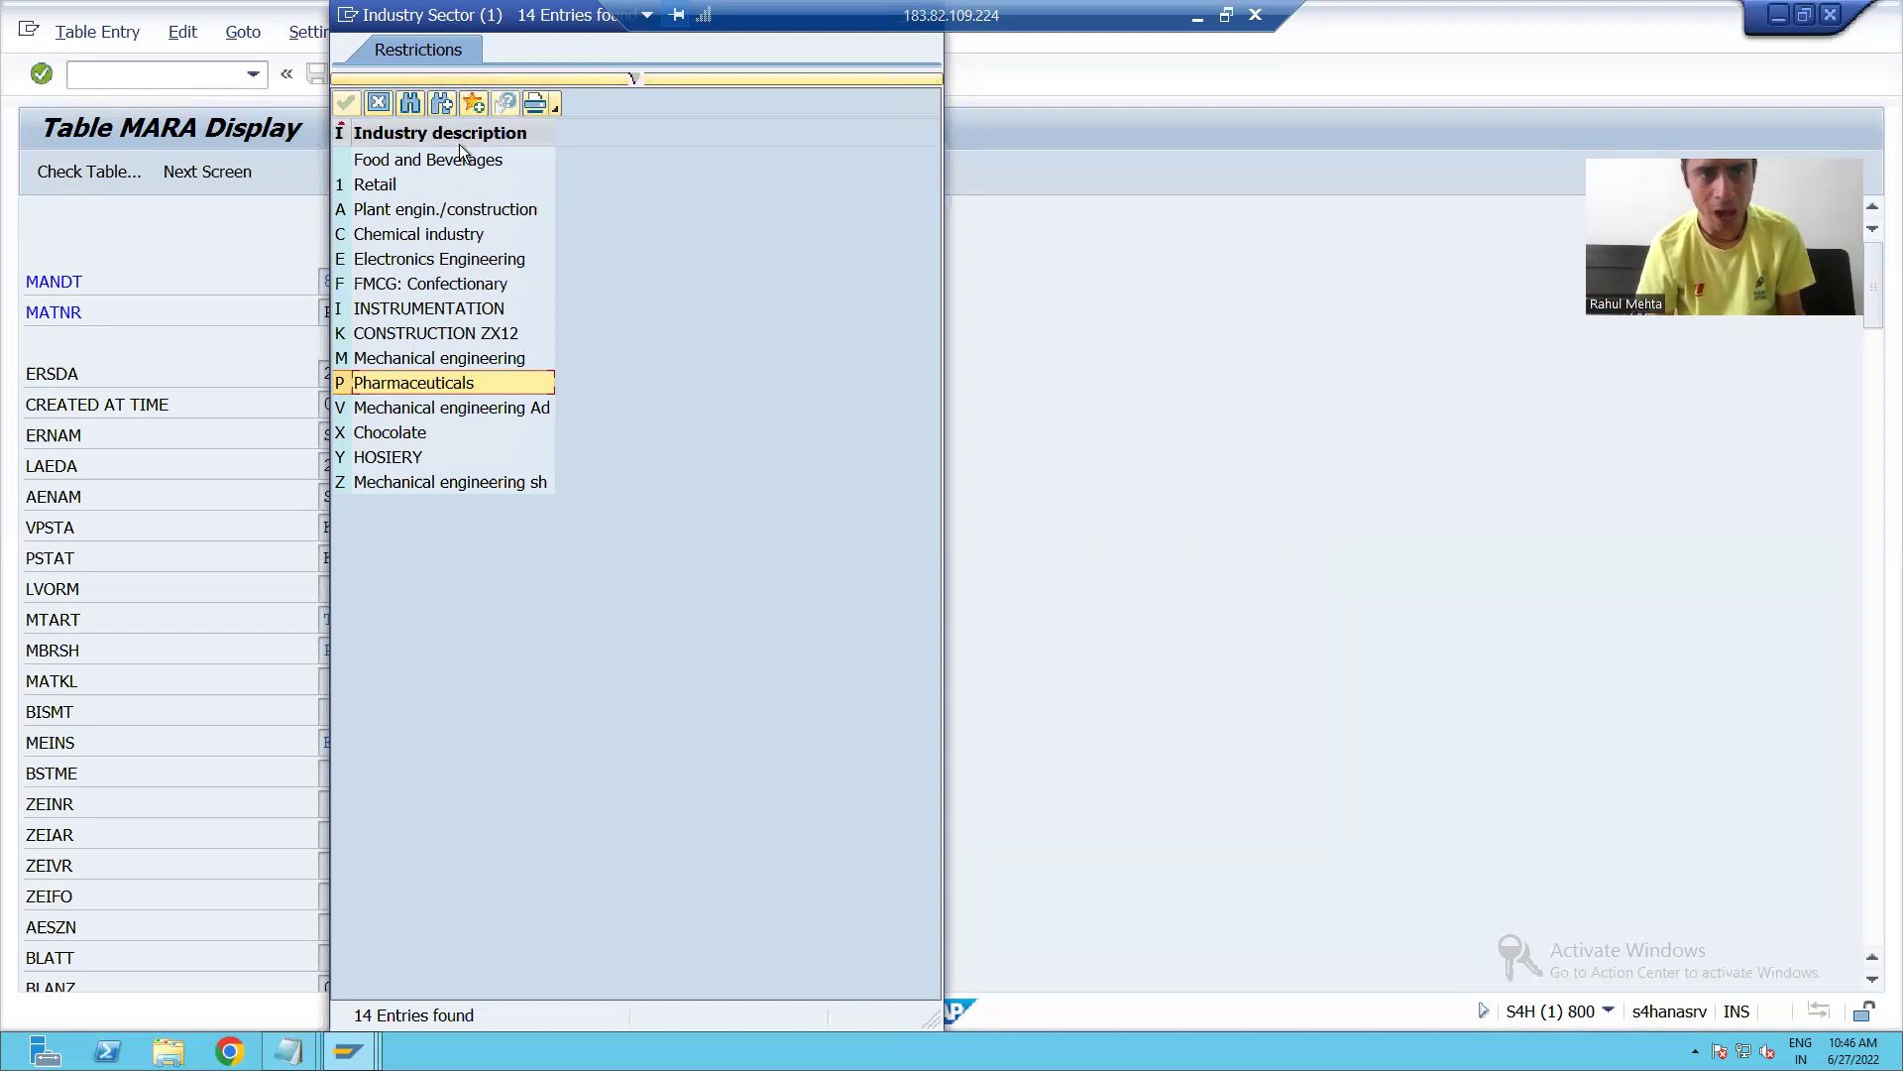
{"action": "left_click", "coordinate": [351, 15]}
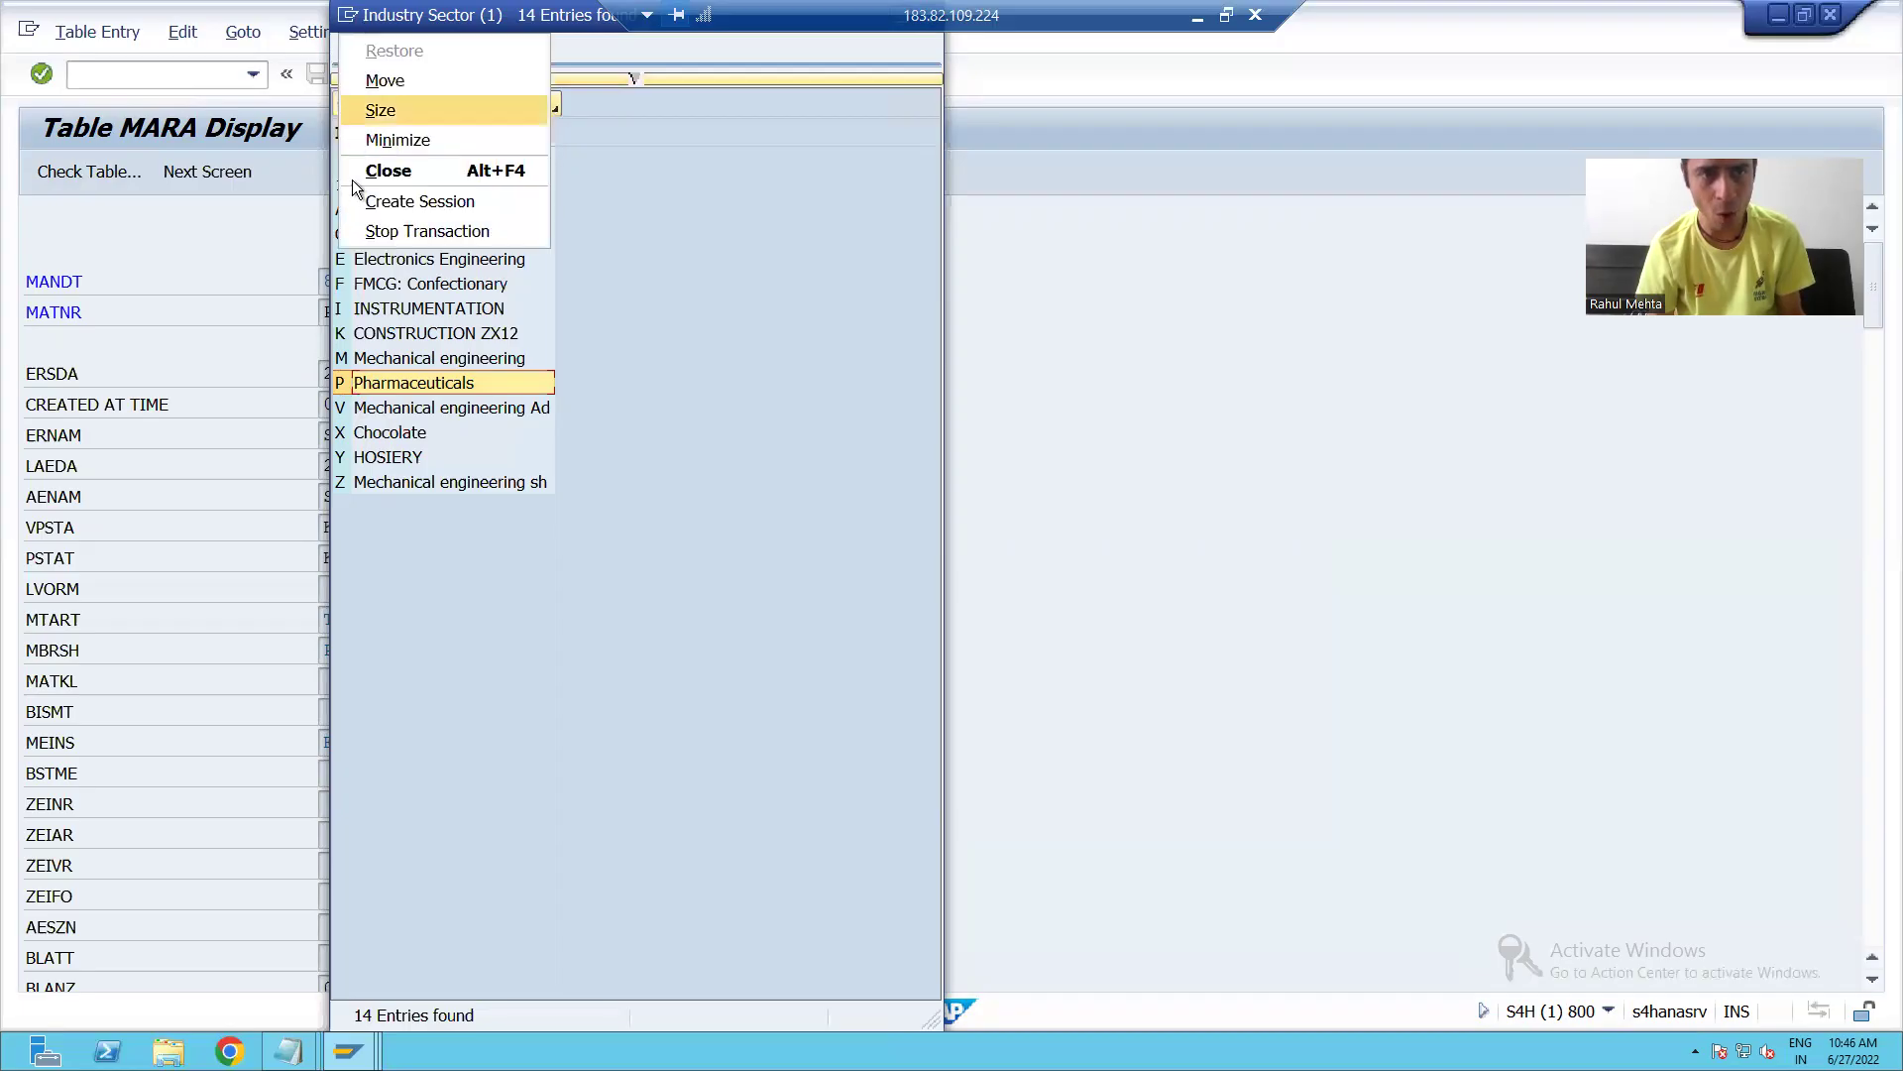
{"action": "left_click", "coordinate": [369, 231]}
{"action": "left_click", "coordinate": [351, 15]}
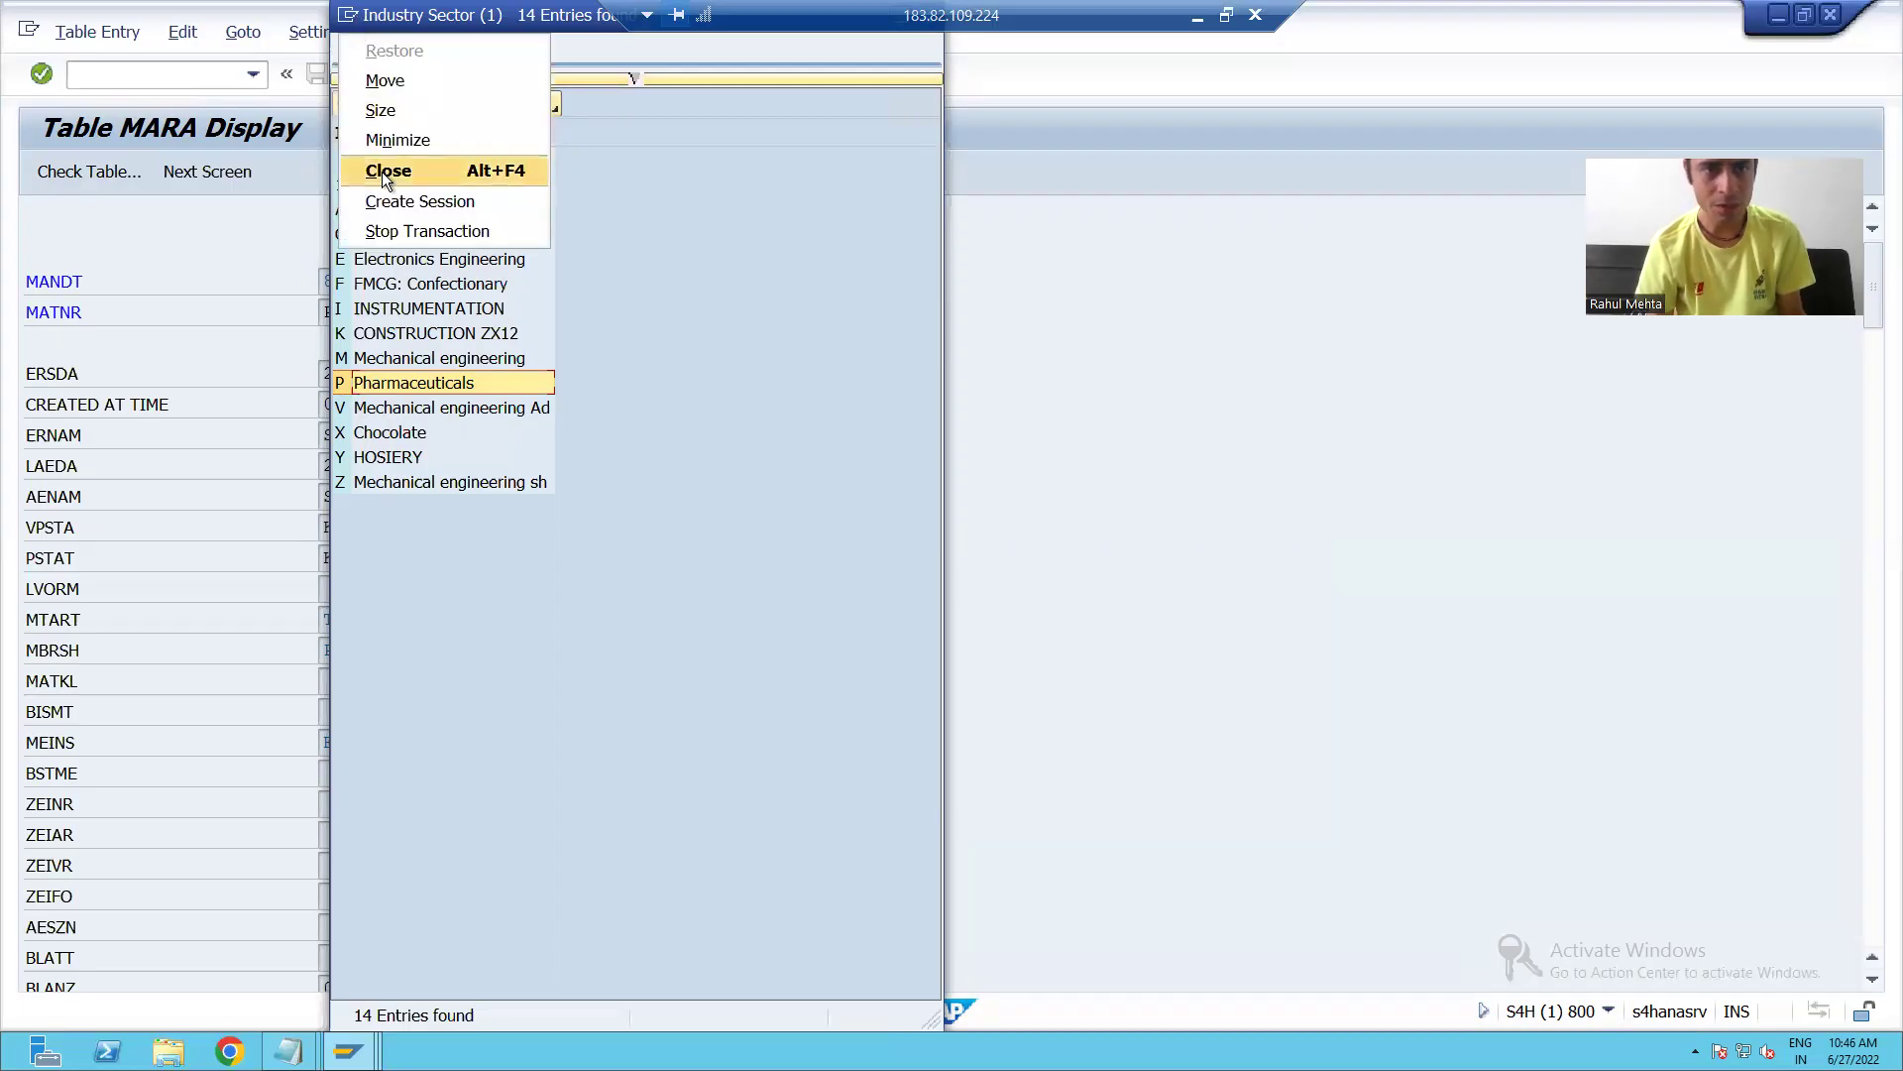
{"action": "left_click", "coordinate": [387, 285]}
Display the possible values of the MTART field and check the entry TROH, Raw materials, in the material type list.
{"action": "left_click", "coordinate": [339, 619]}
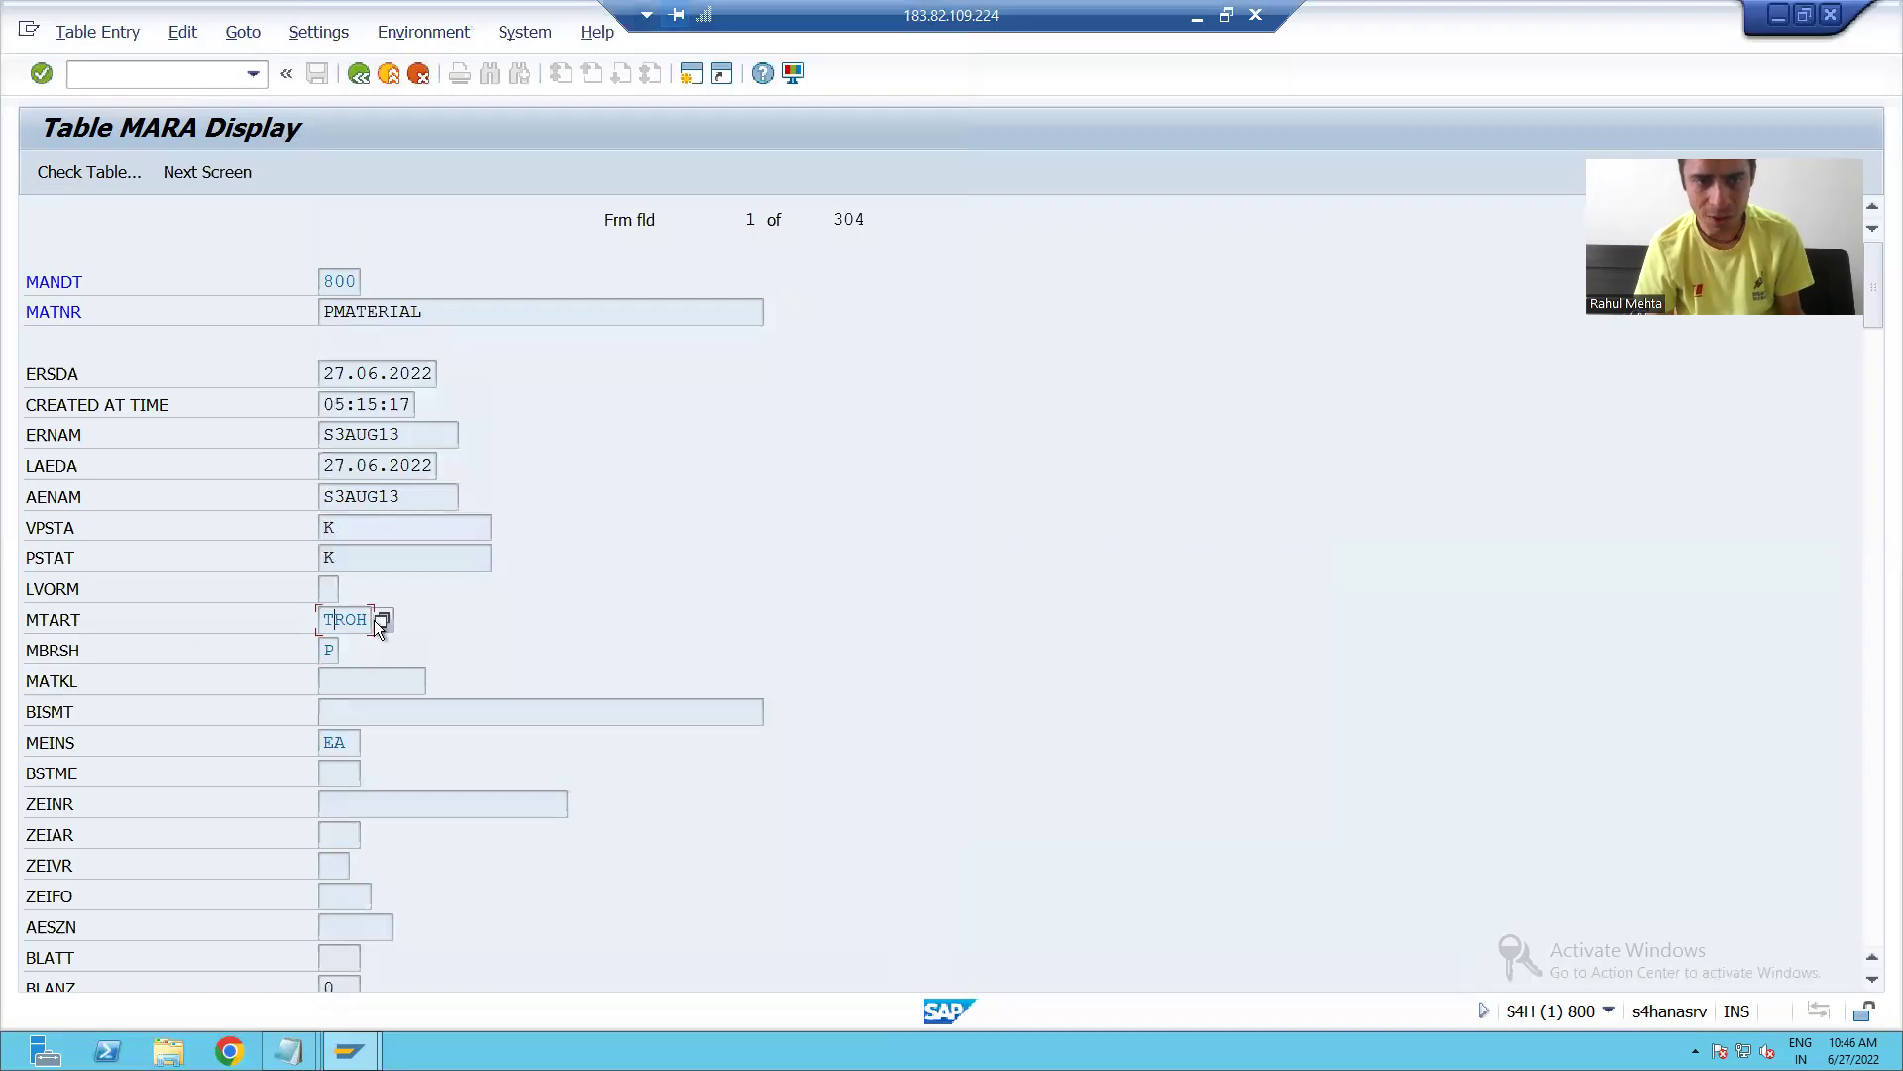
{"action": "left_click", "coordinate": [378, 620]}
{"action": "scroll", "coordinate": [509, 686], "scroll_direction": "down", "scroll_amount": 8}
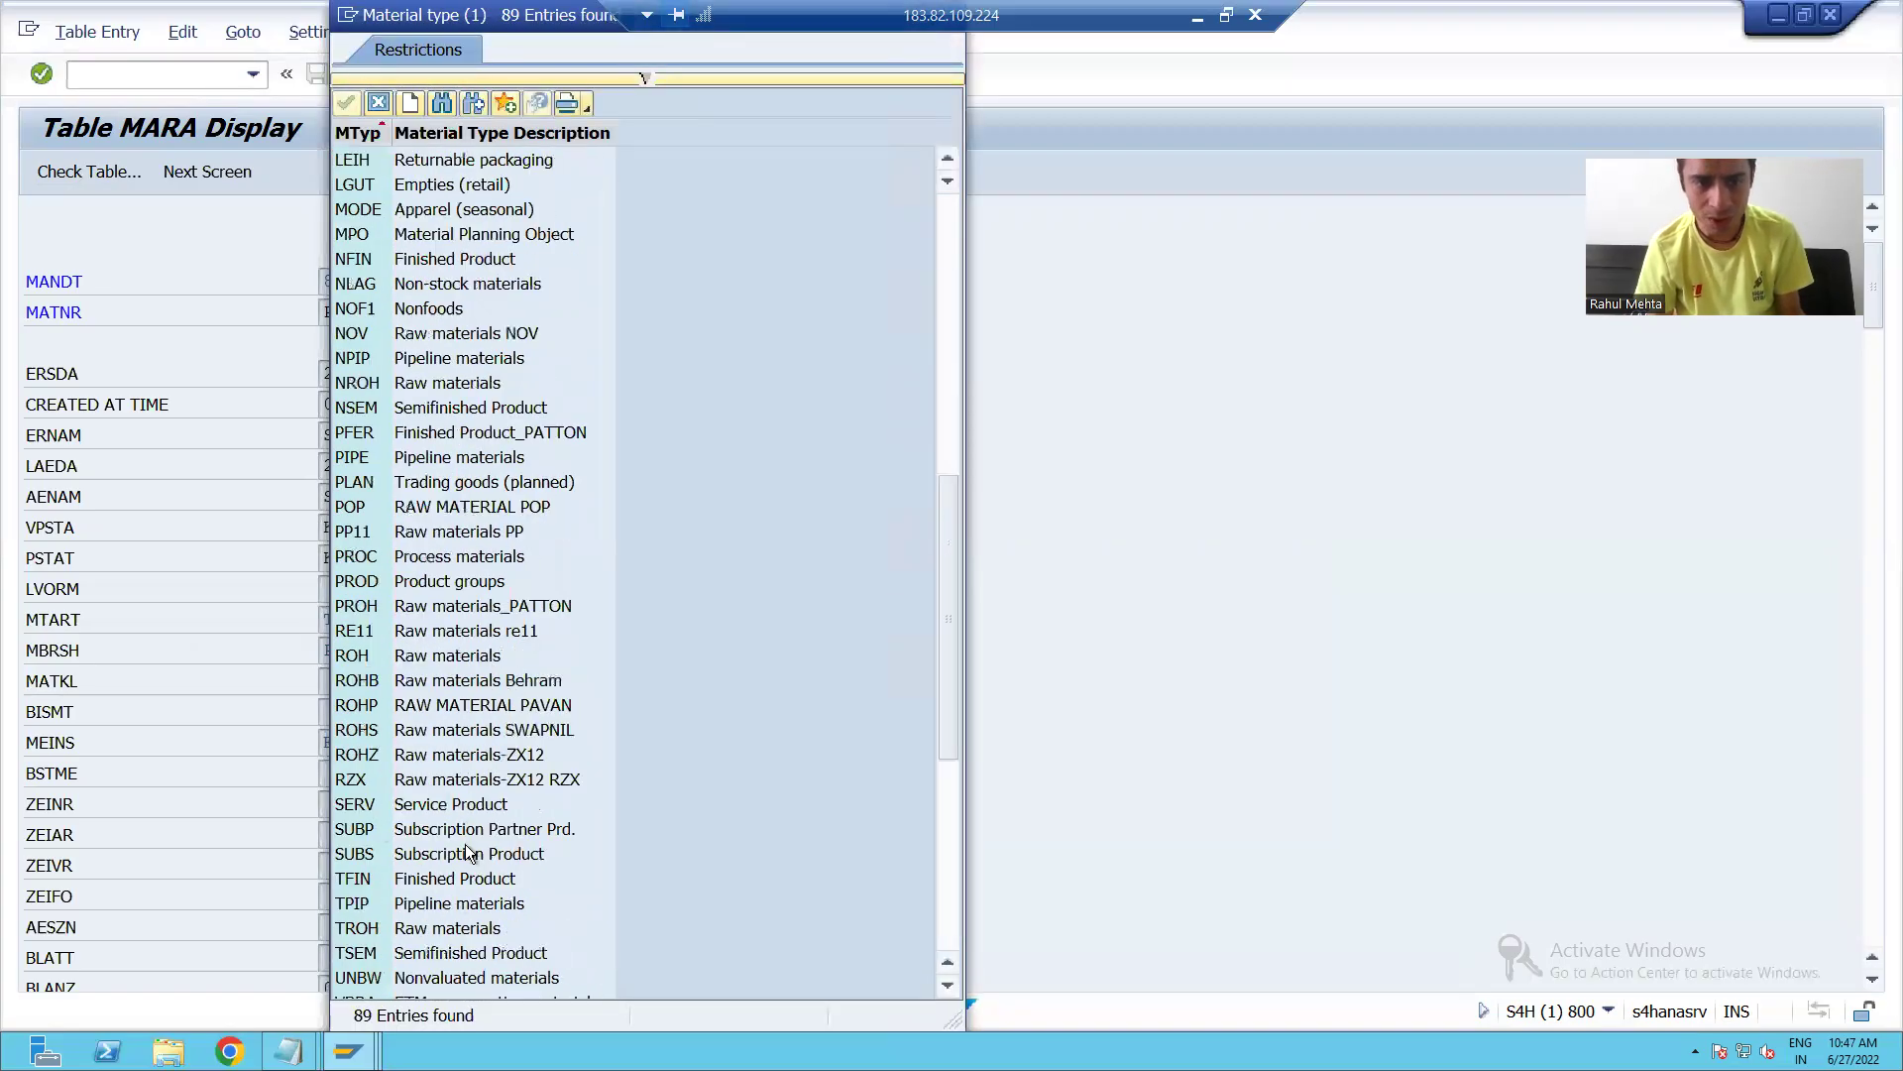
{"action": "left_click", "coordinate": [424, 929]}
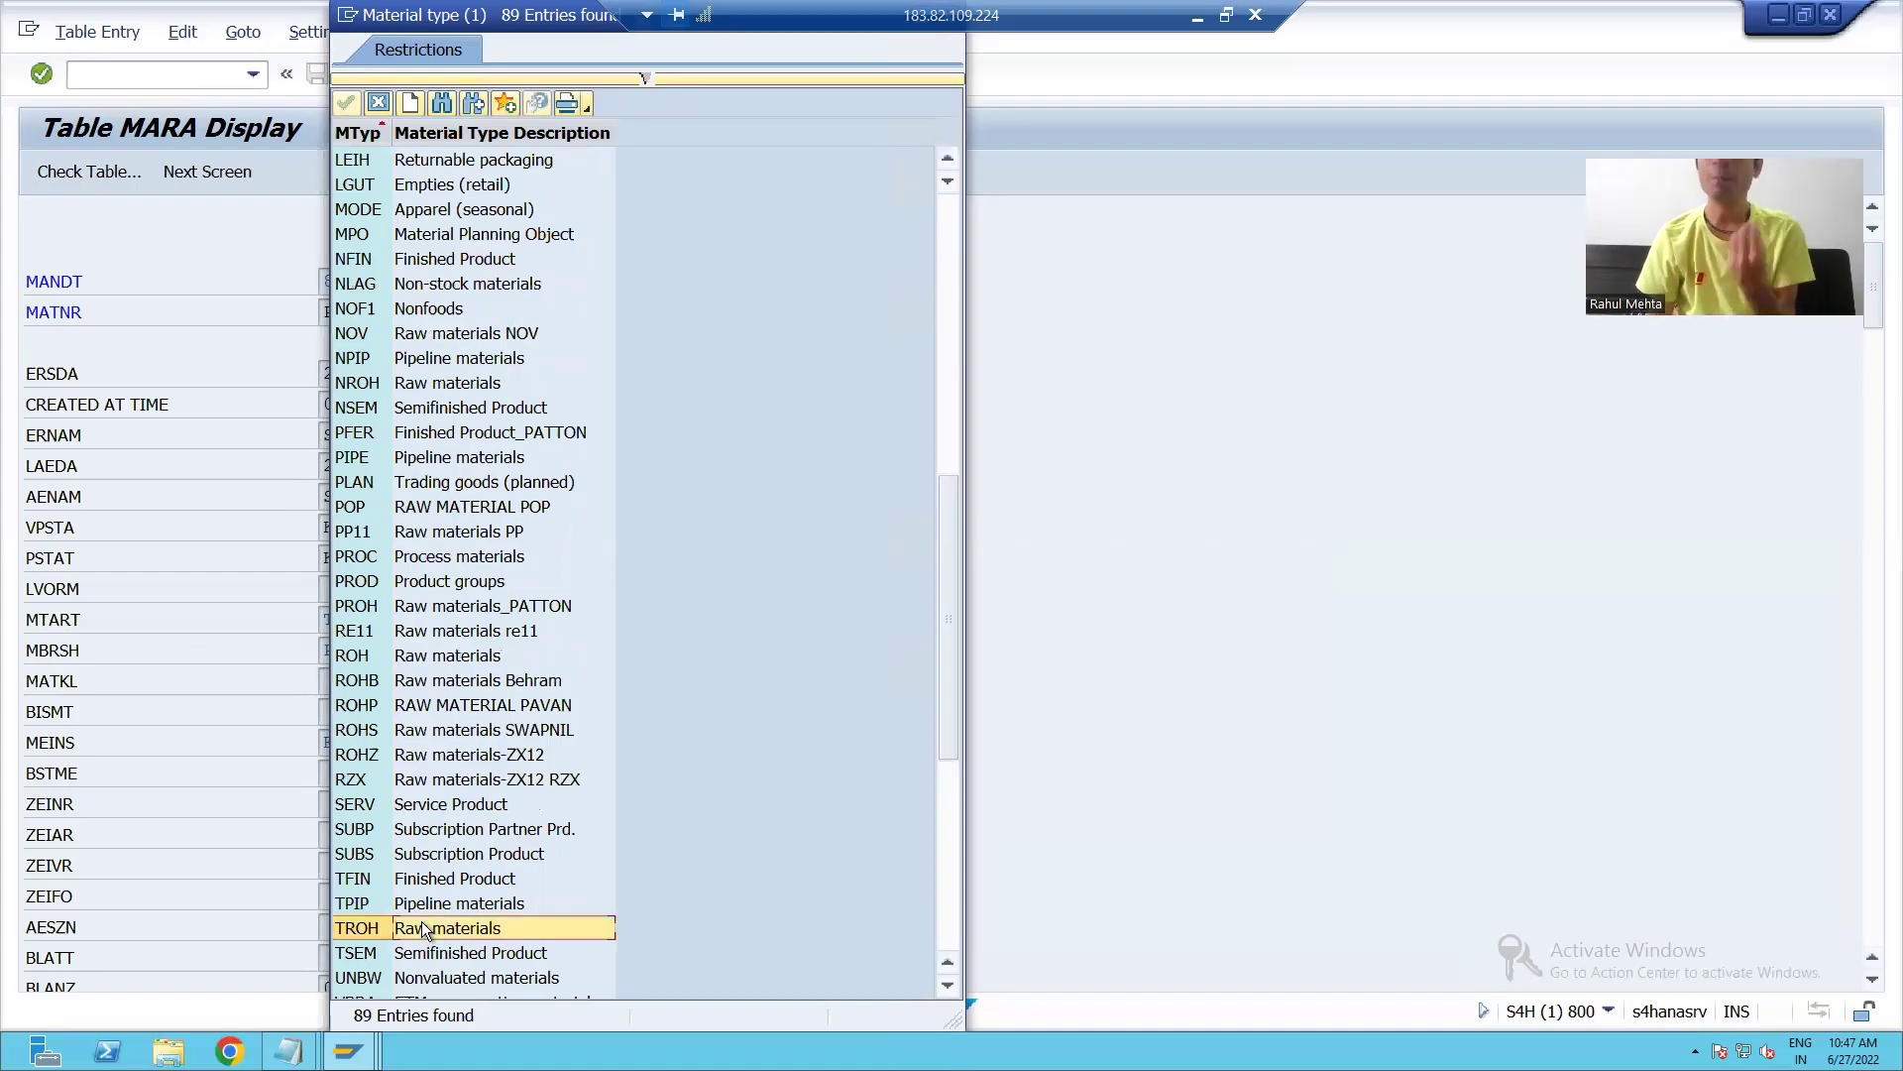
{"action": "left_click_drag", "start_coordinate": [471, 5], "coordinate": [472, 121]}
{"action": "key", "text": "Return"}
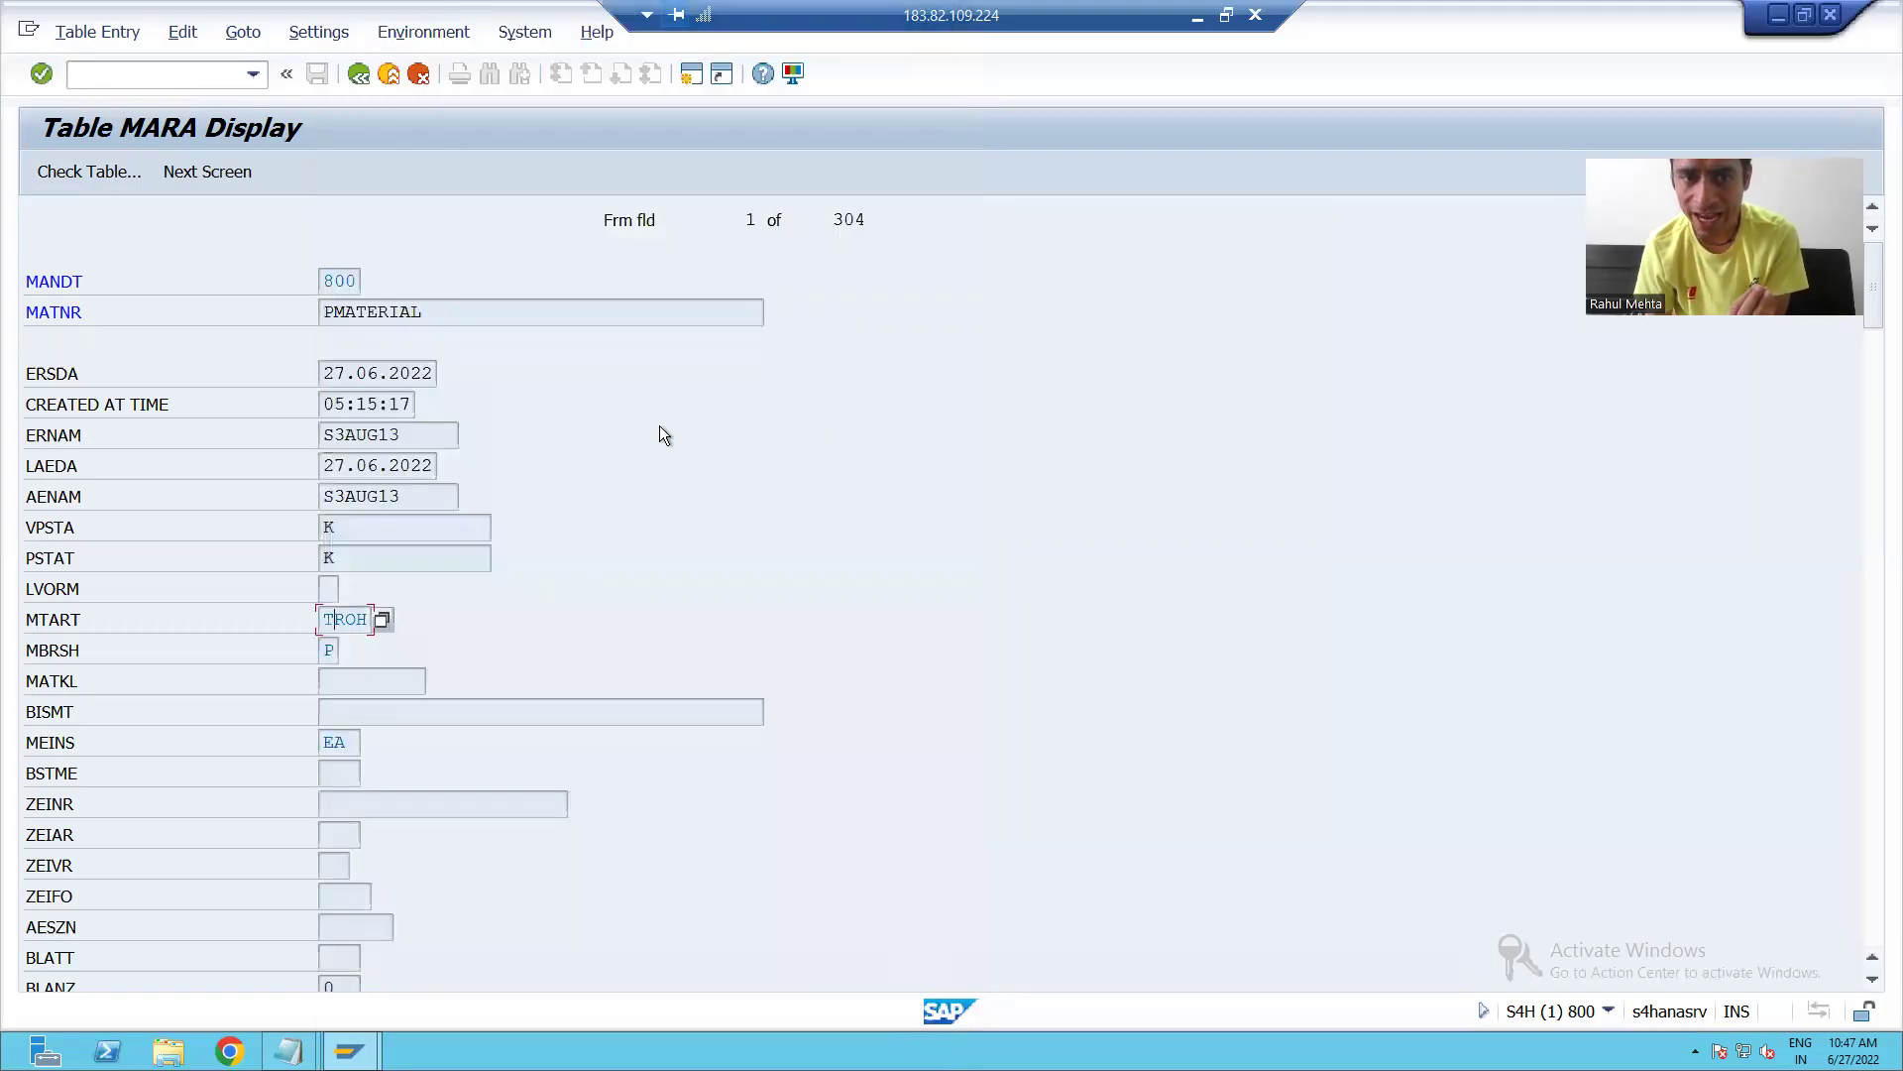
Go back to the MARA field list and examine the short descriptions of the MBRSH and MTART fields.
{"action": "left_click", "coordinate": [363, 78]}
{"action": "left_click", "coordinate": [363, 77]}
{"action": "left_click", "coordinate": [362, 77]}
{"action": "left_click_drag", "start_coordinate": [1031, 750], "coordinate": [873, 759]}
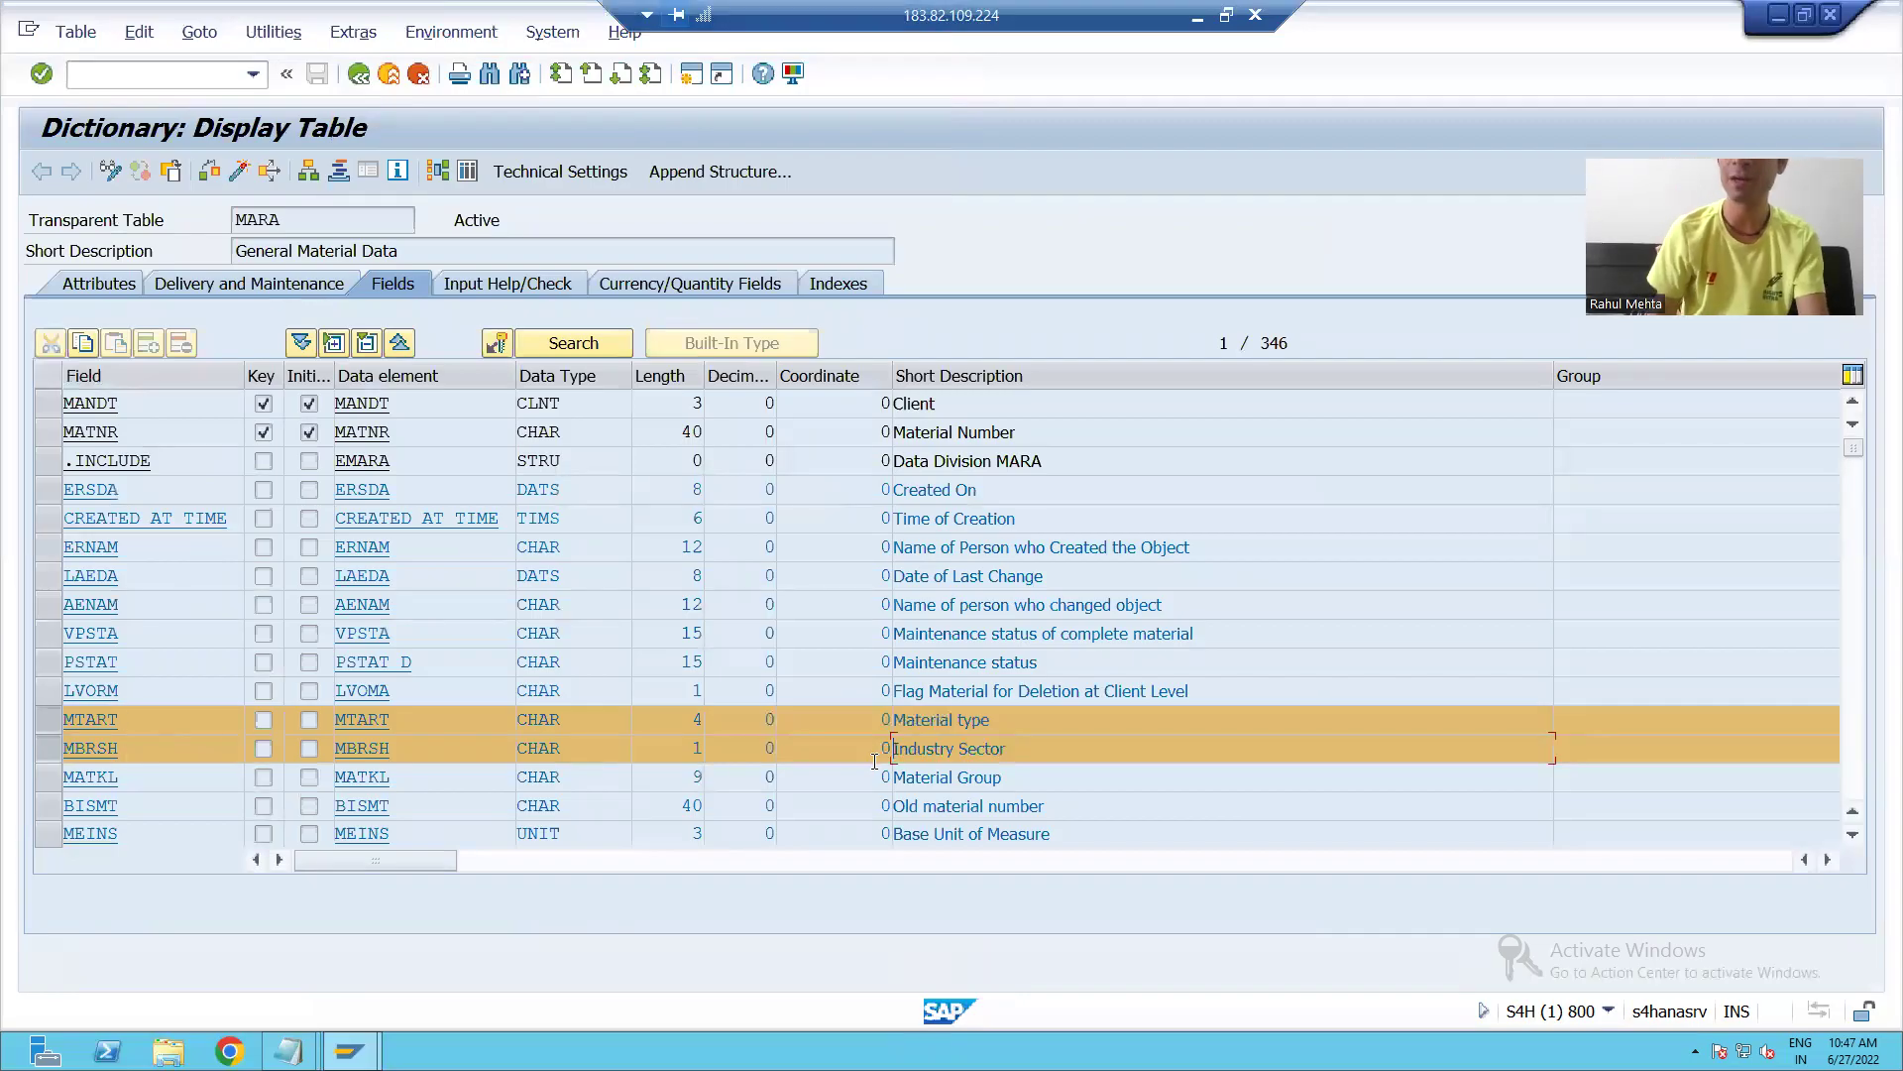
{"action": "left_click_drag", "start_coordinate": [999, 722], "coordinate": [885, 722]}
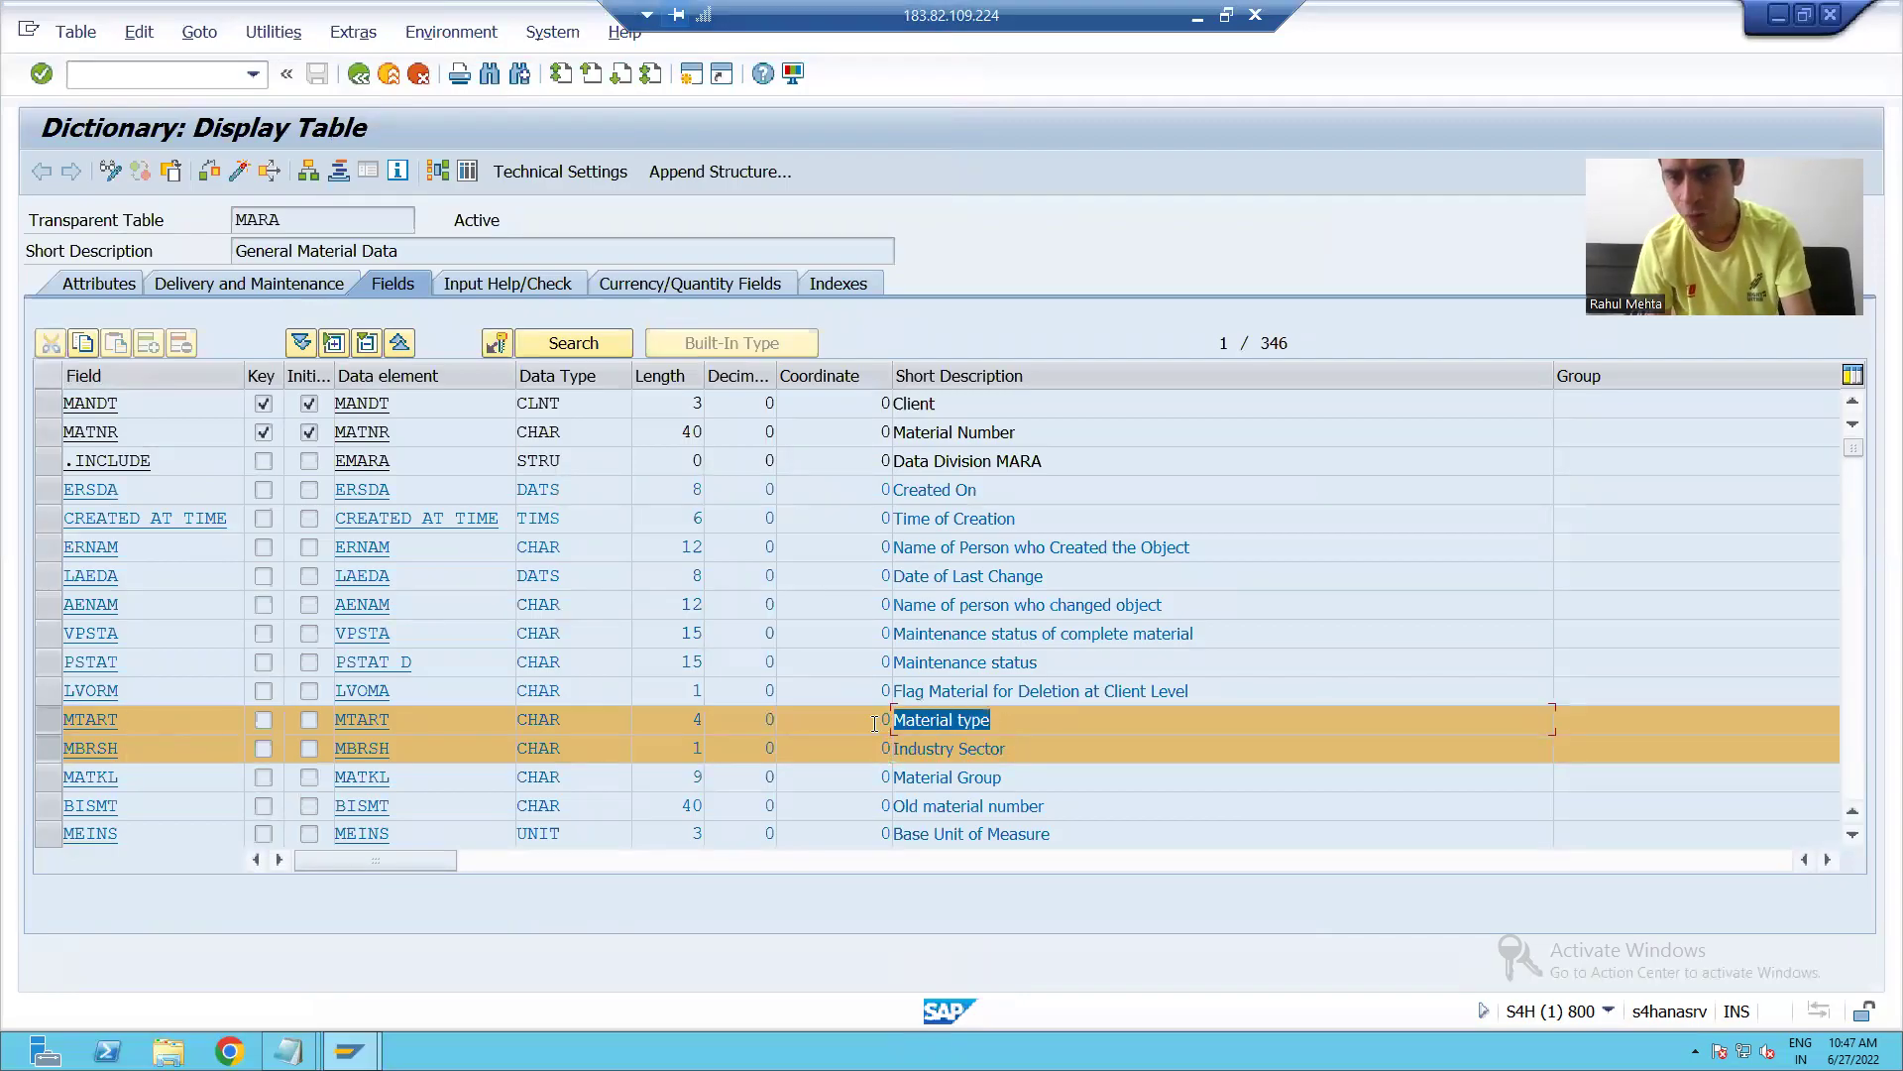
{"action": "left_click", "coordinate": [385, 729]}
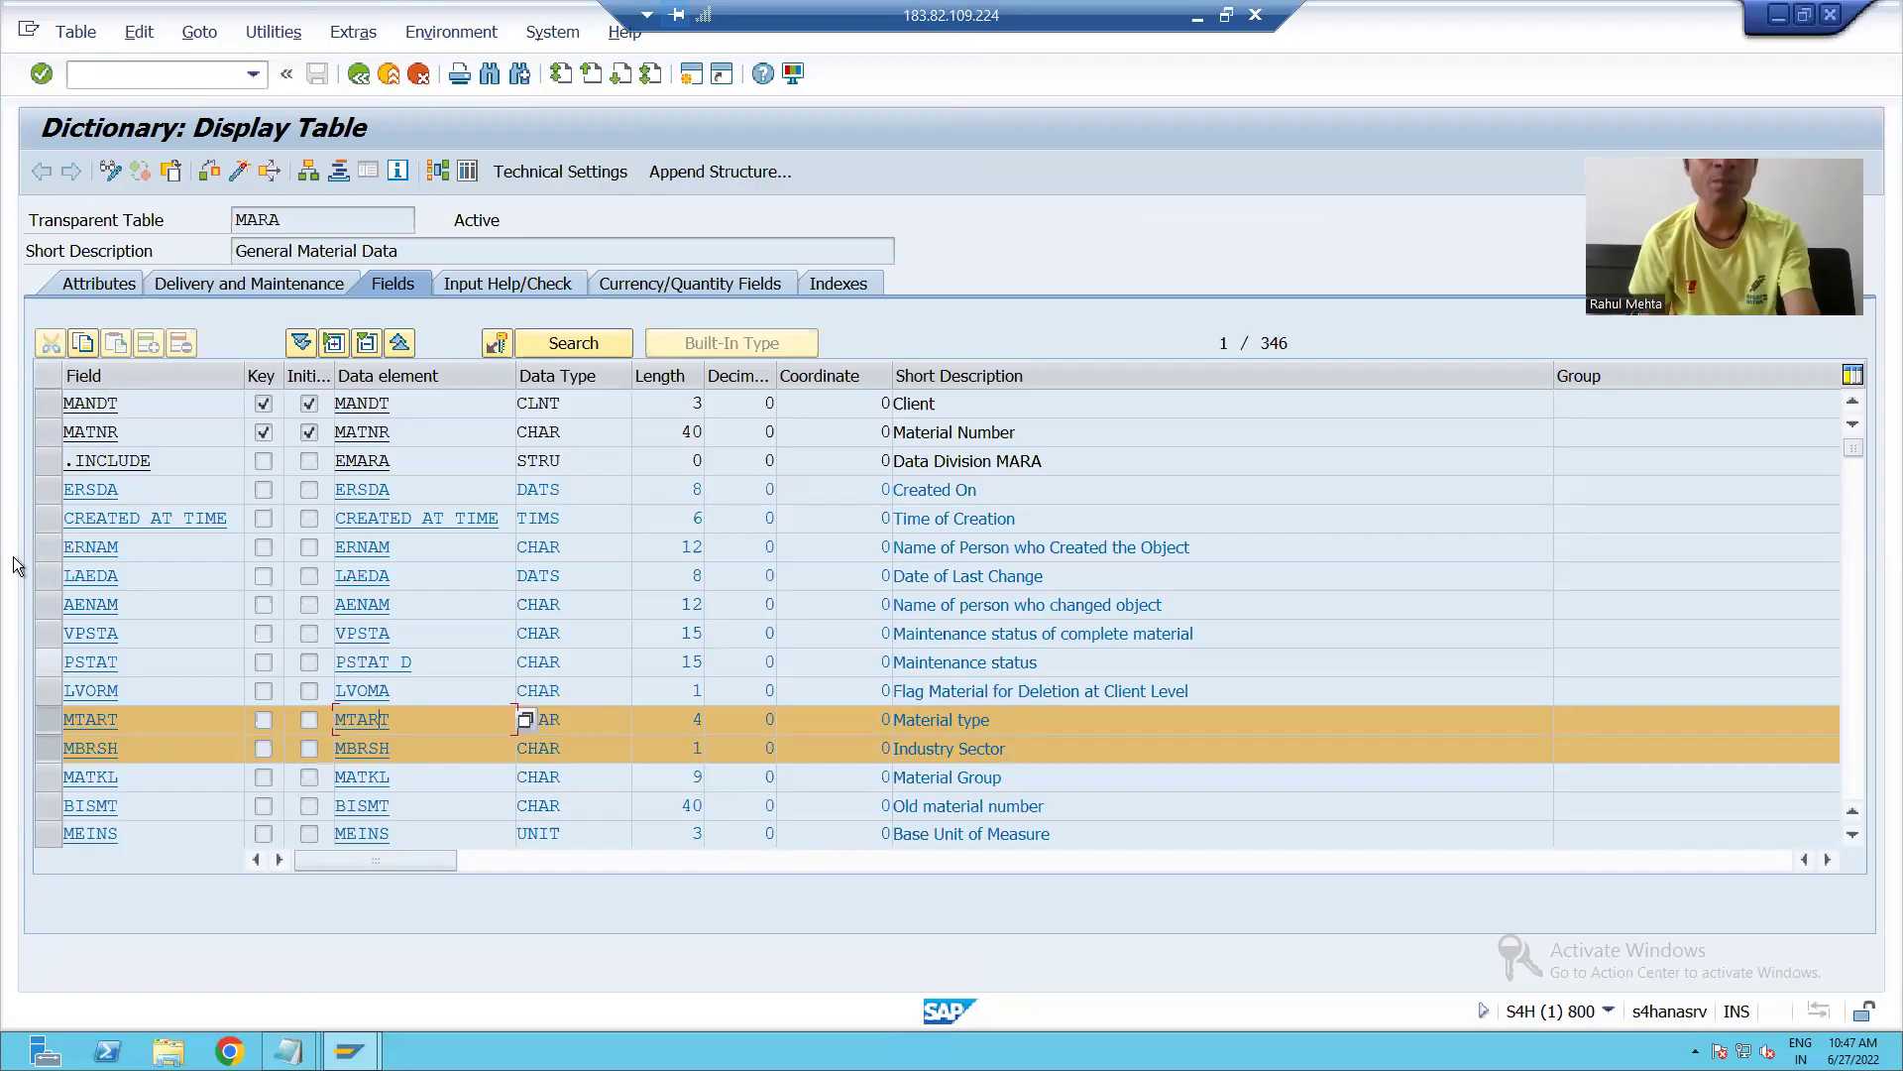
Return to the ABAP Dictionary initial screen and display the database table MAKT.
{"action": "left_click", "coordinate": [363, 80]}
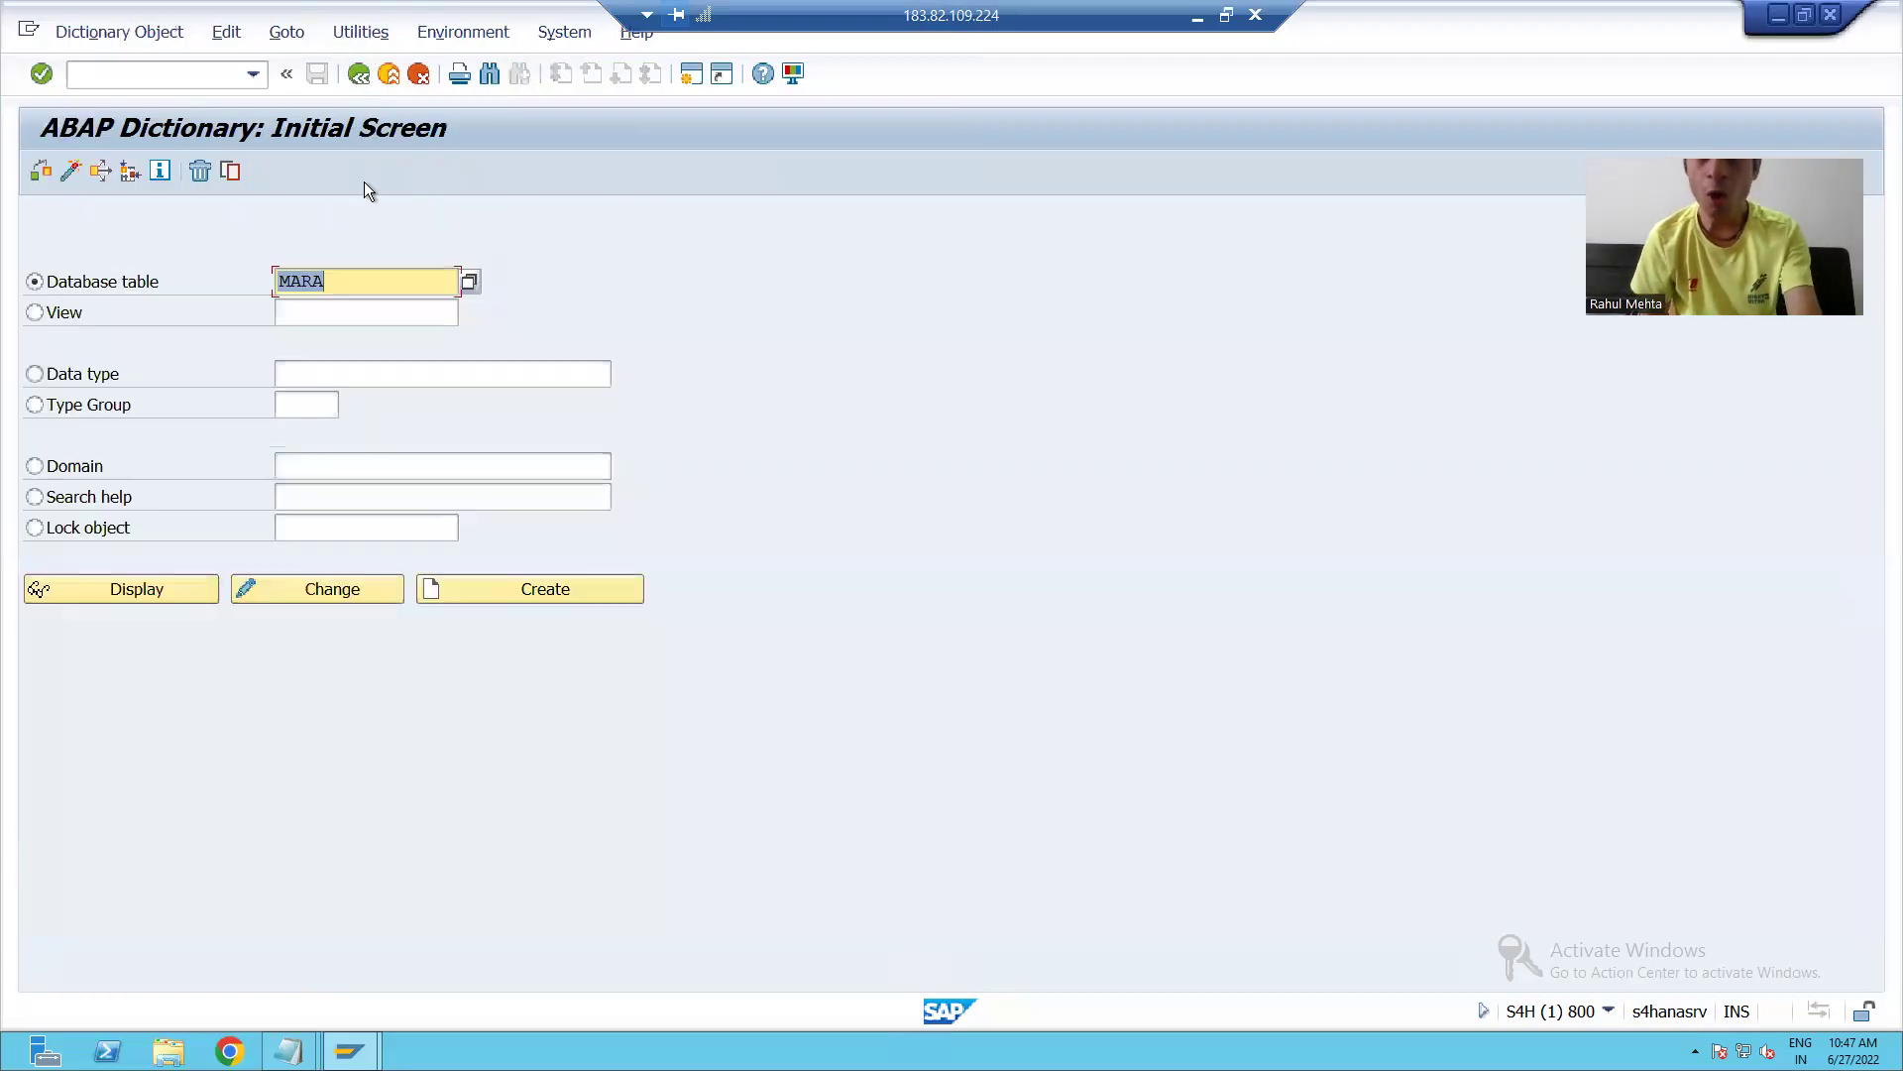
{"action": "key", "text": "BackSpace"}
{"action": "type", "text": "MAKT"}
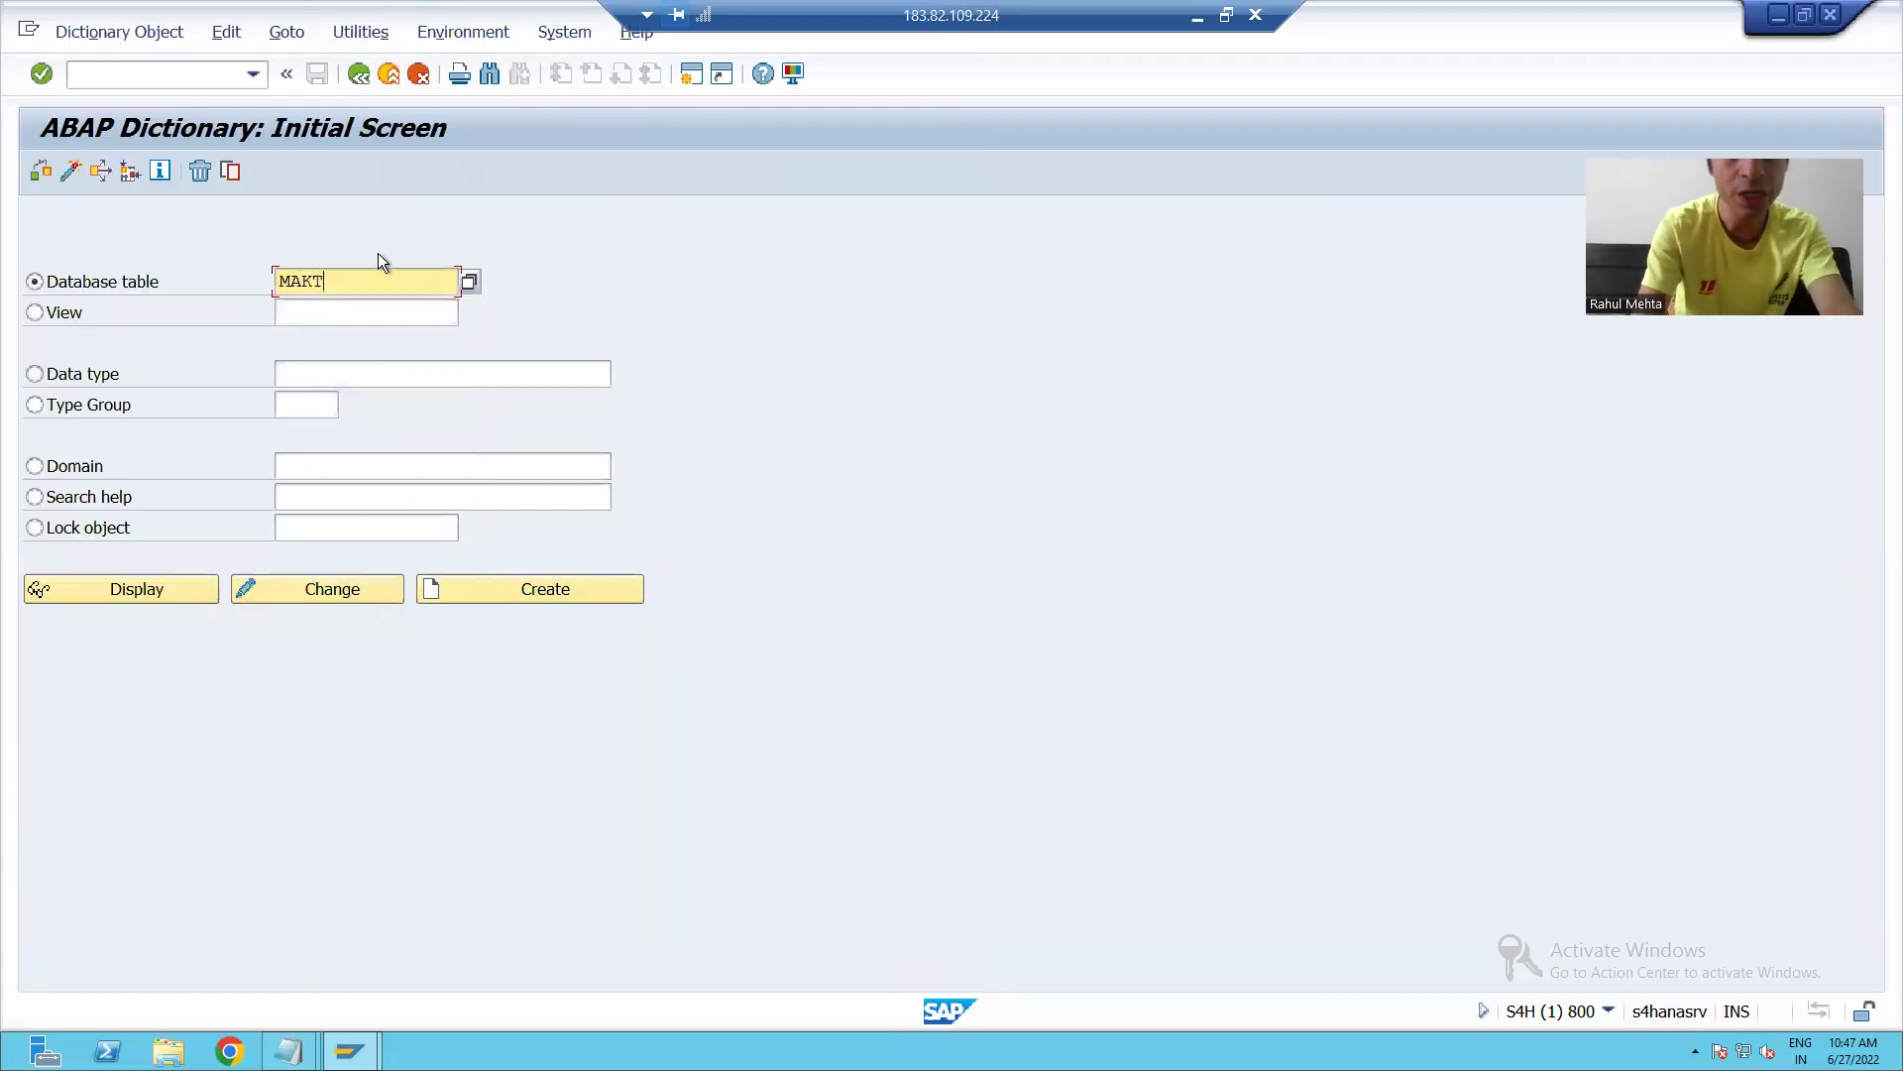
{"action": "key", "text": "Return"}
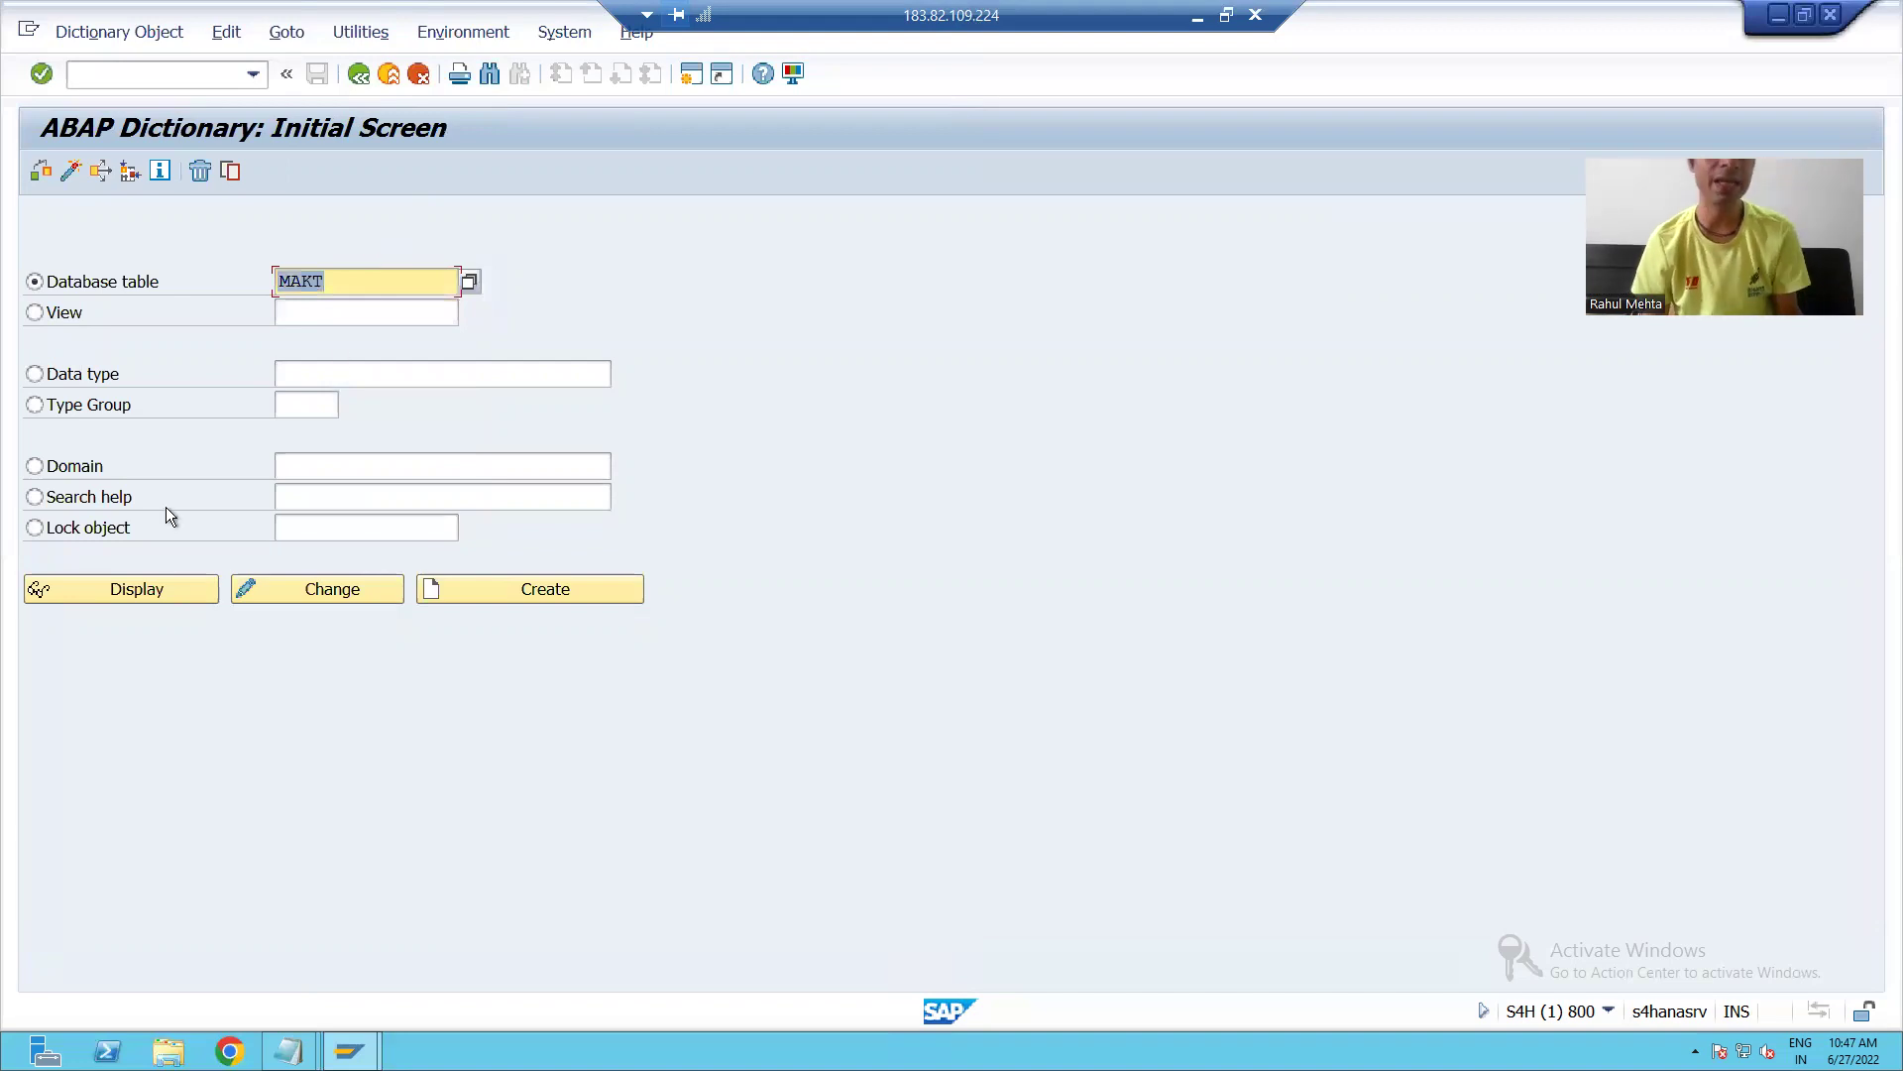
{"action": "left_click", "coordinate": [153, 593]}
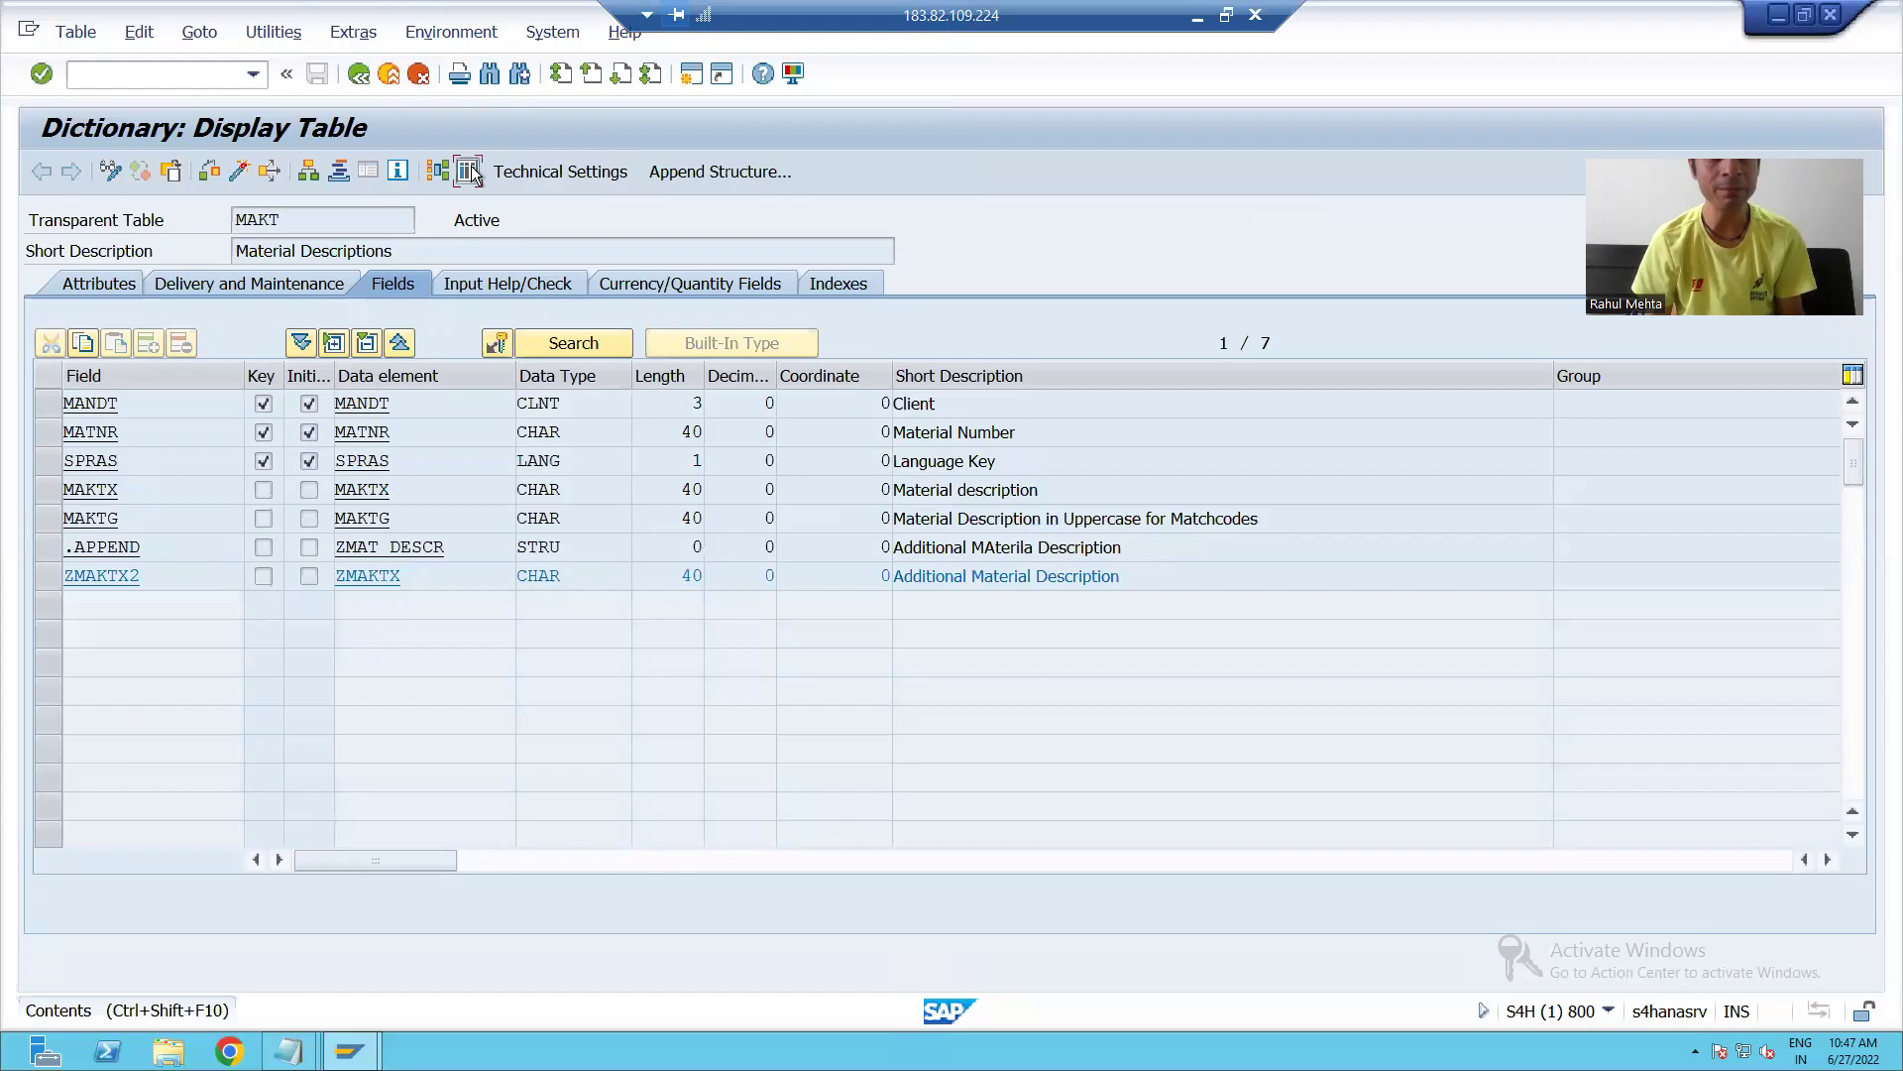
Look up the entry with MATNR PMATERIAL in the contents of table MAKT.
{"action": "left_click", "coordinate": [467, 171]}
{"action": "left_click", "coordinate": [448, 250]}
{"action": "left_click", "coordinate": [432, 276]}
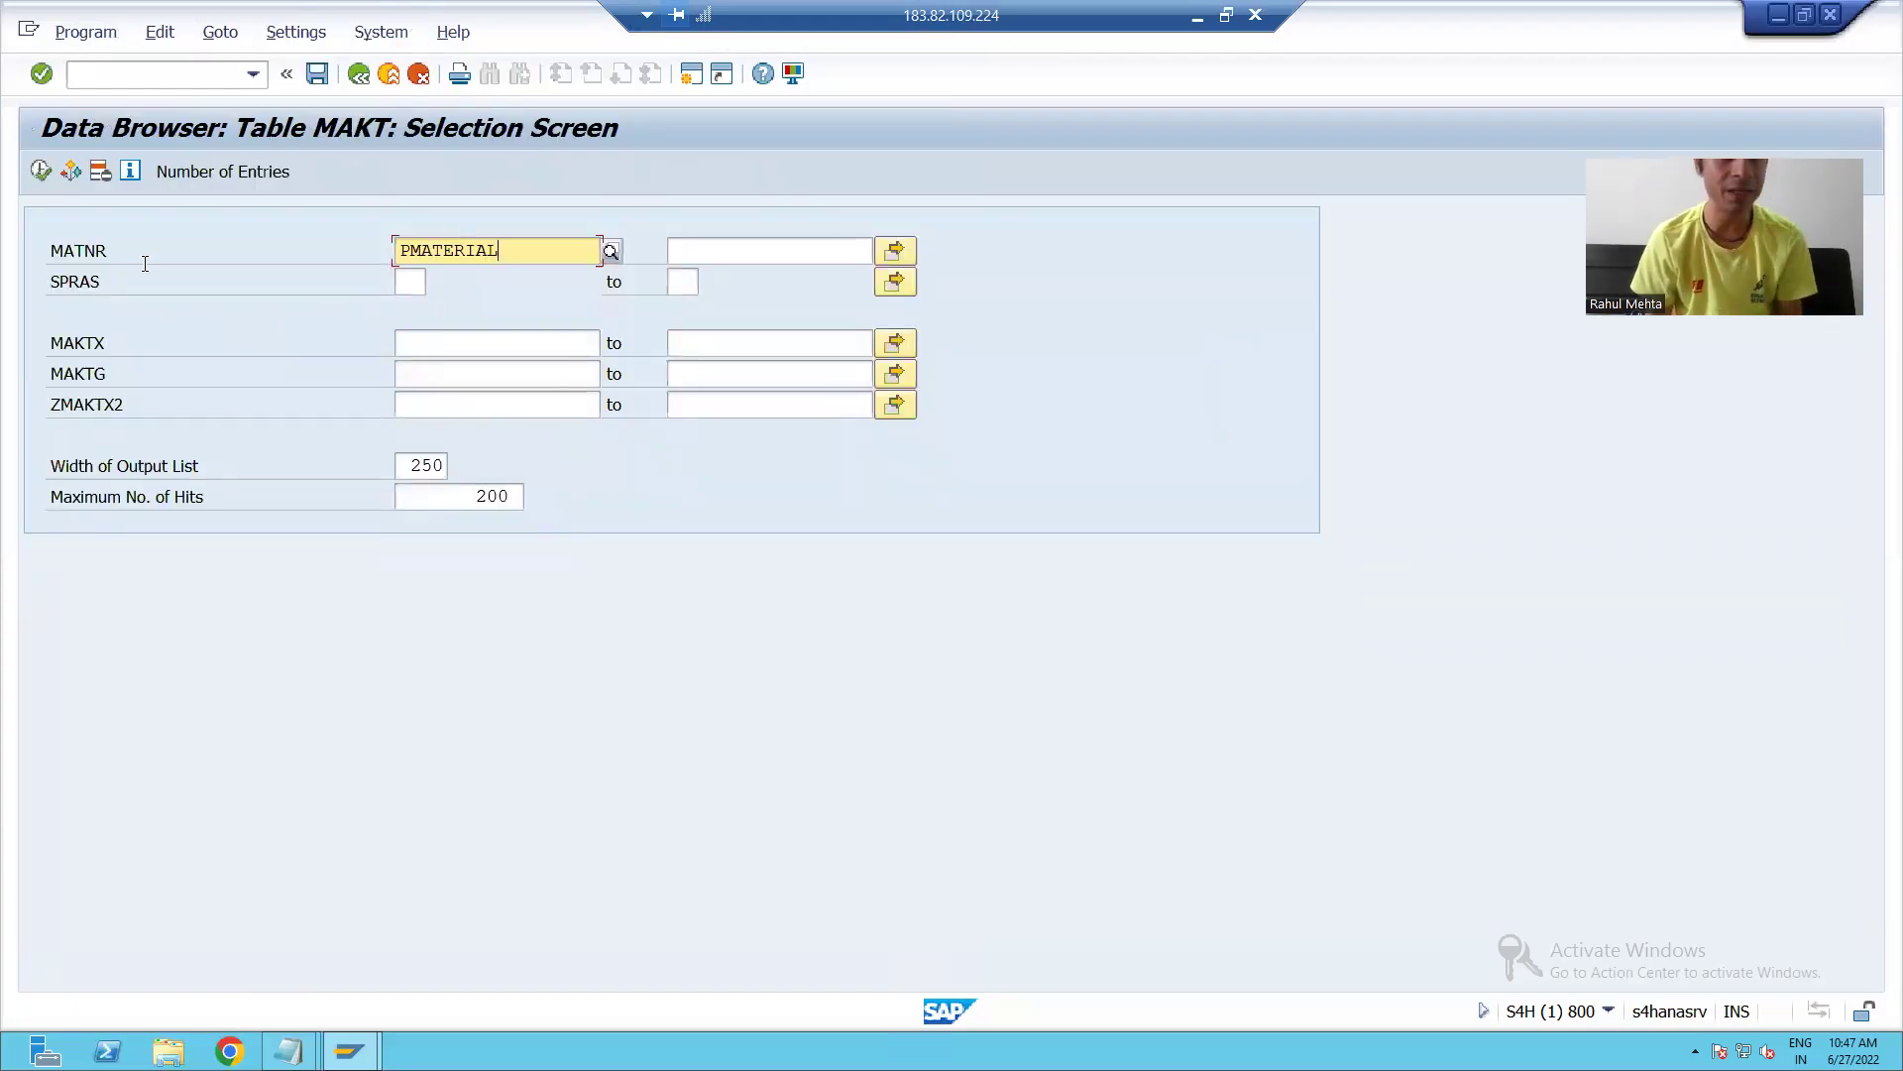
{"action": "left_click", "coordinate": [40, 173]}
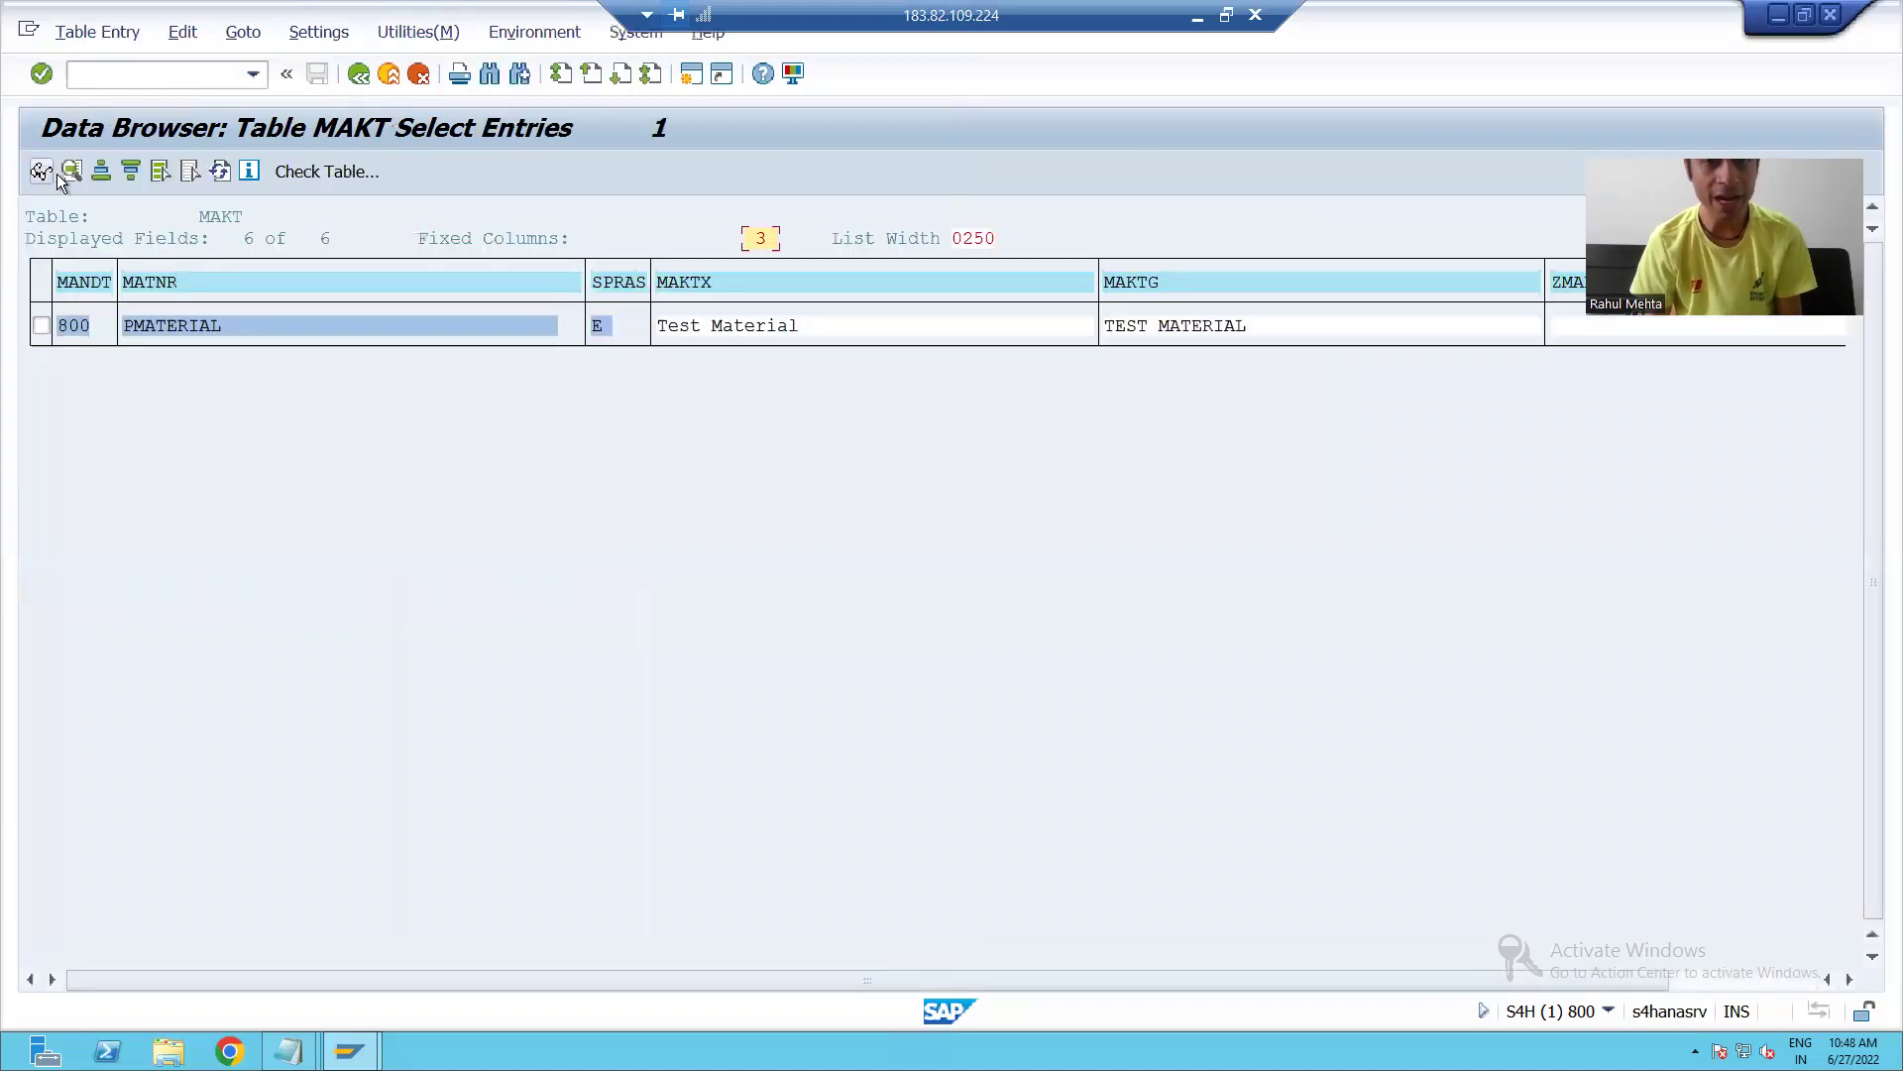
Open the full MAKT record of PMATERIAL and examine its material description field MAKTX.
{"action": "left_click", "coordinate": [41, 327]}
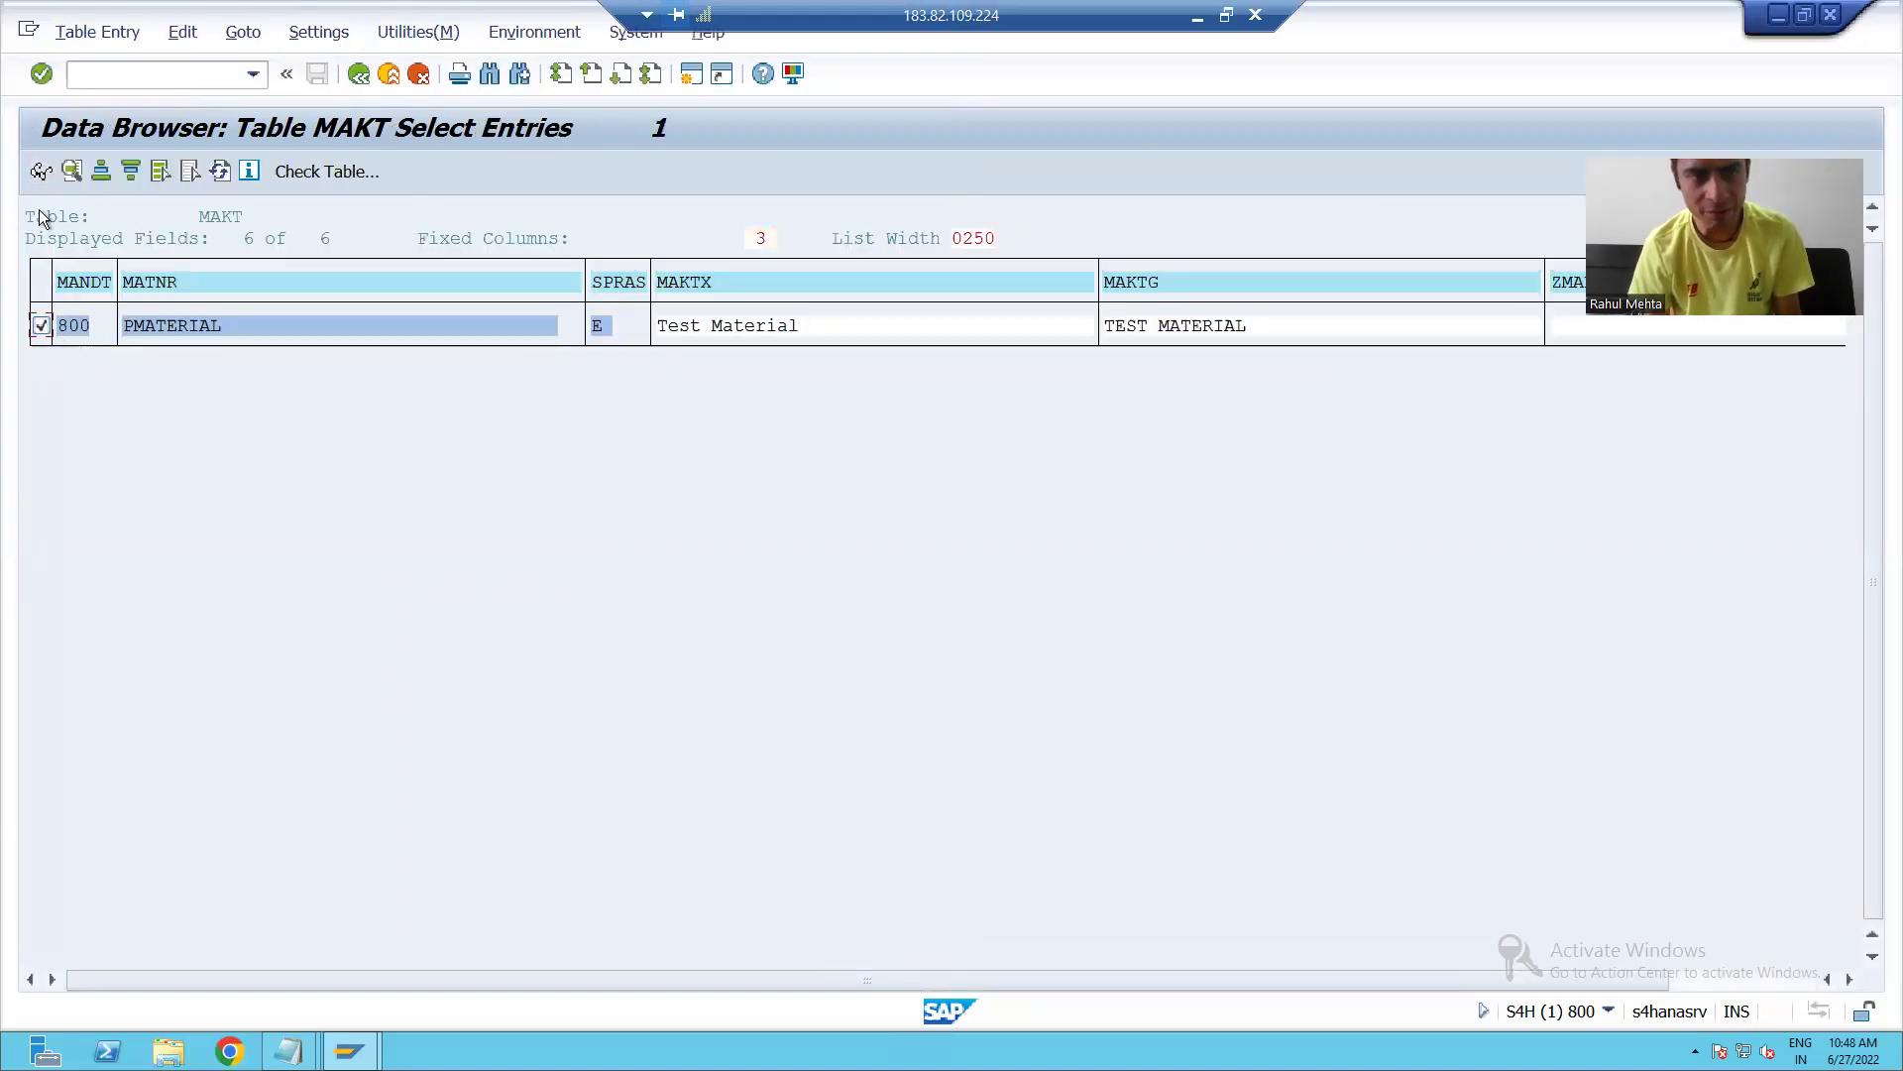
{"action": "left_click", "coordinate": [41, 172]}
{"action": "left_click_drag", "start_coordinate": [268, 342], "coordinate": [121, 352]}
{"action": "left_click_drag", "start_coordinate": [258, 342], "coordinate": [150, 340]}
{"action": "left_click", "coordinate": [142, 346]}
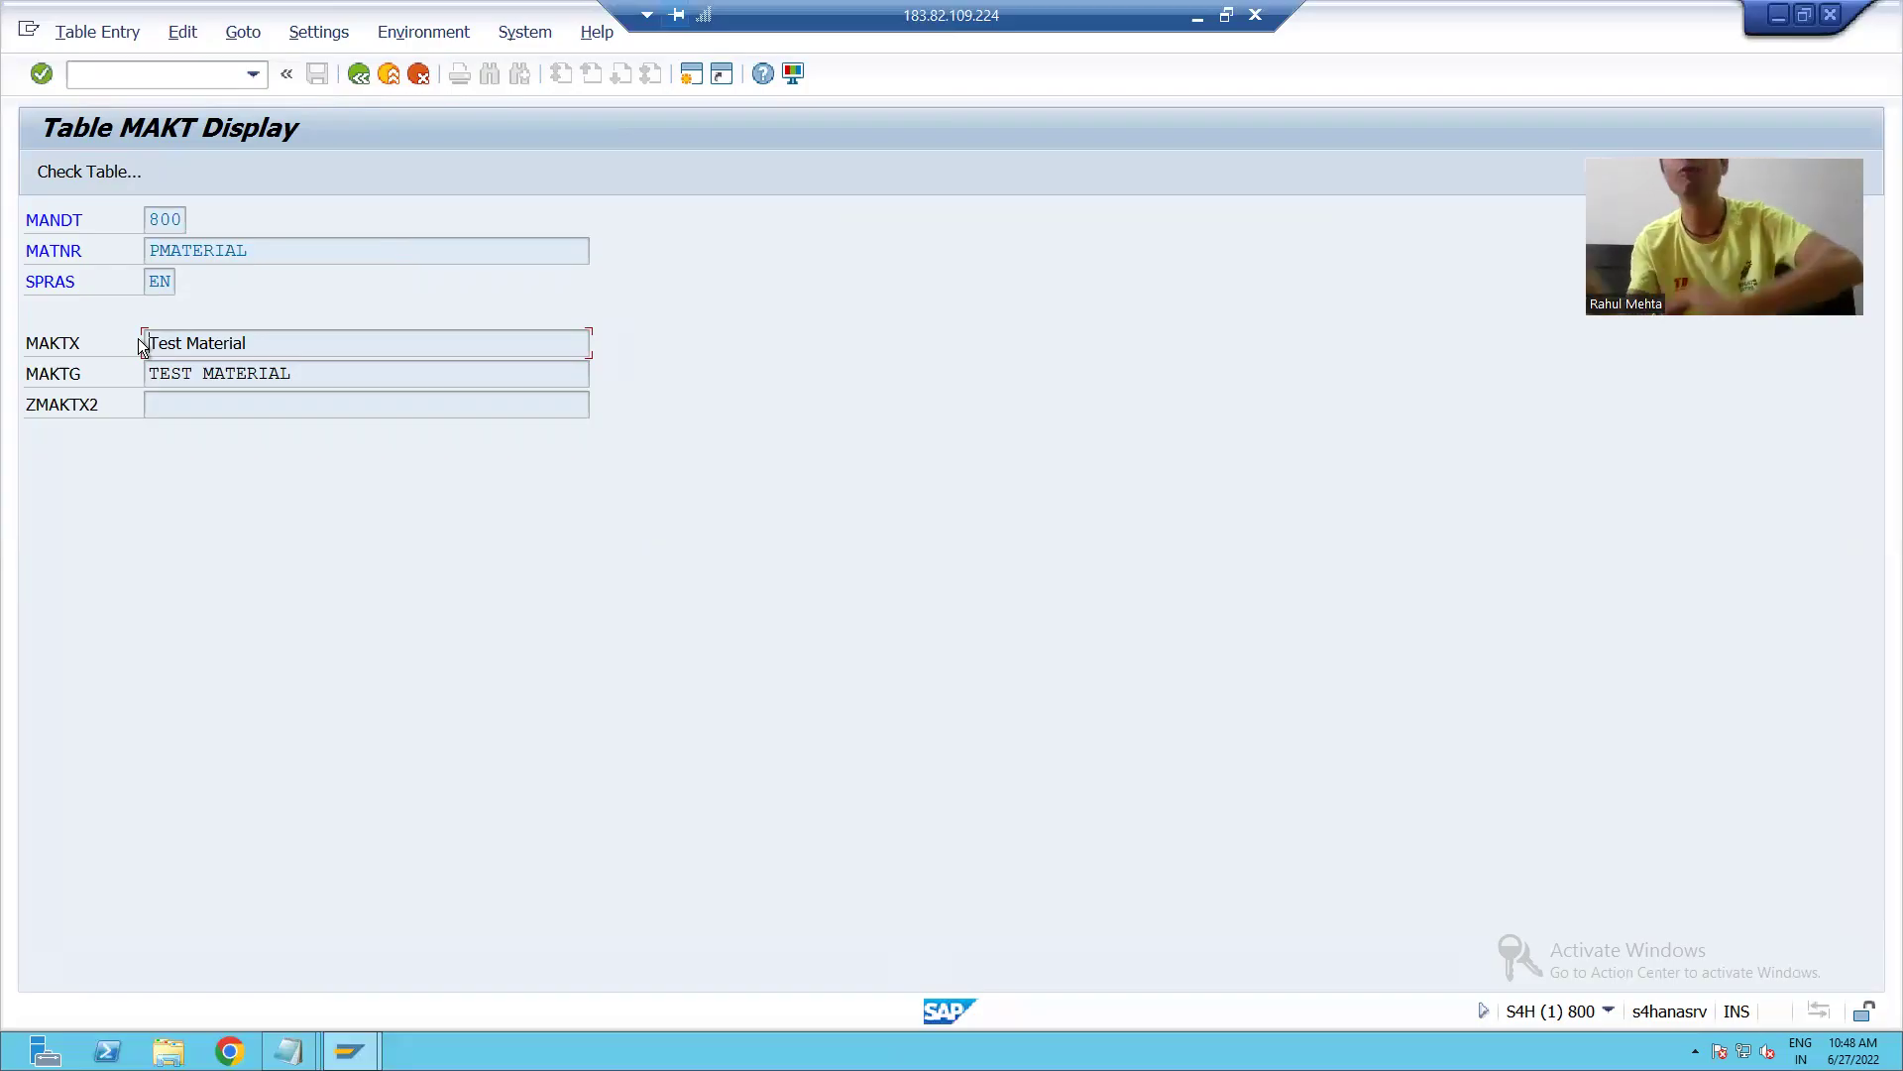
Check the recording transaction code SHDB in the Data Migration Techniques notes in Notepad, and return to SAP.
{"action": "left_click", "coordinate": [100, 71]}
{"action": "mouse_move", "coordinate": [288, 1050]}
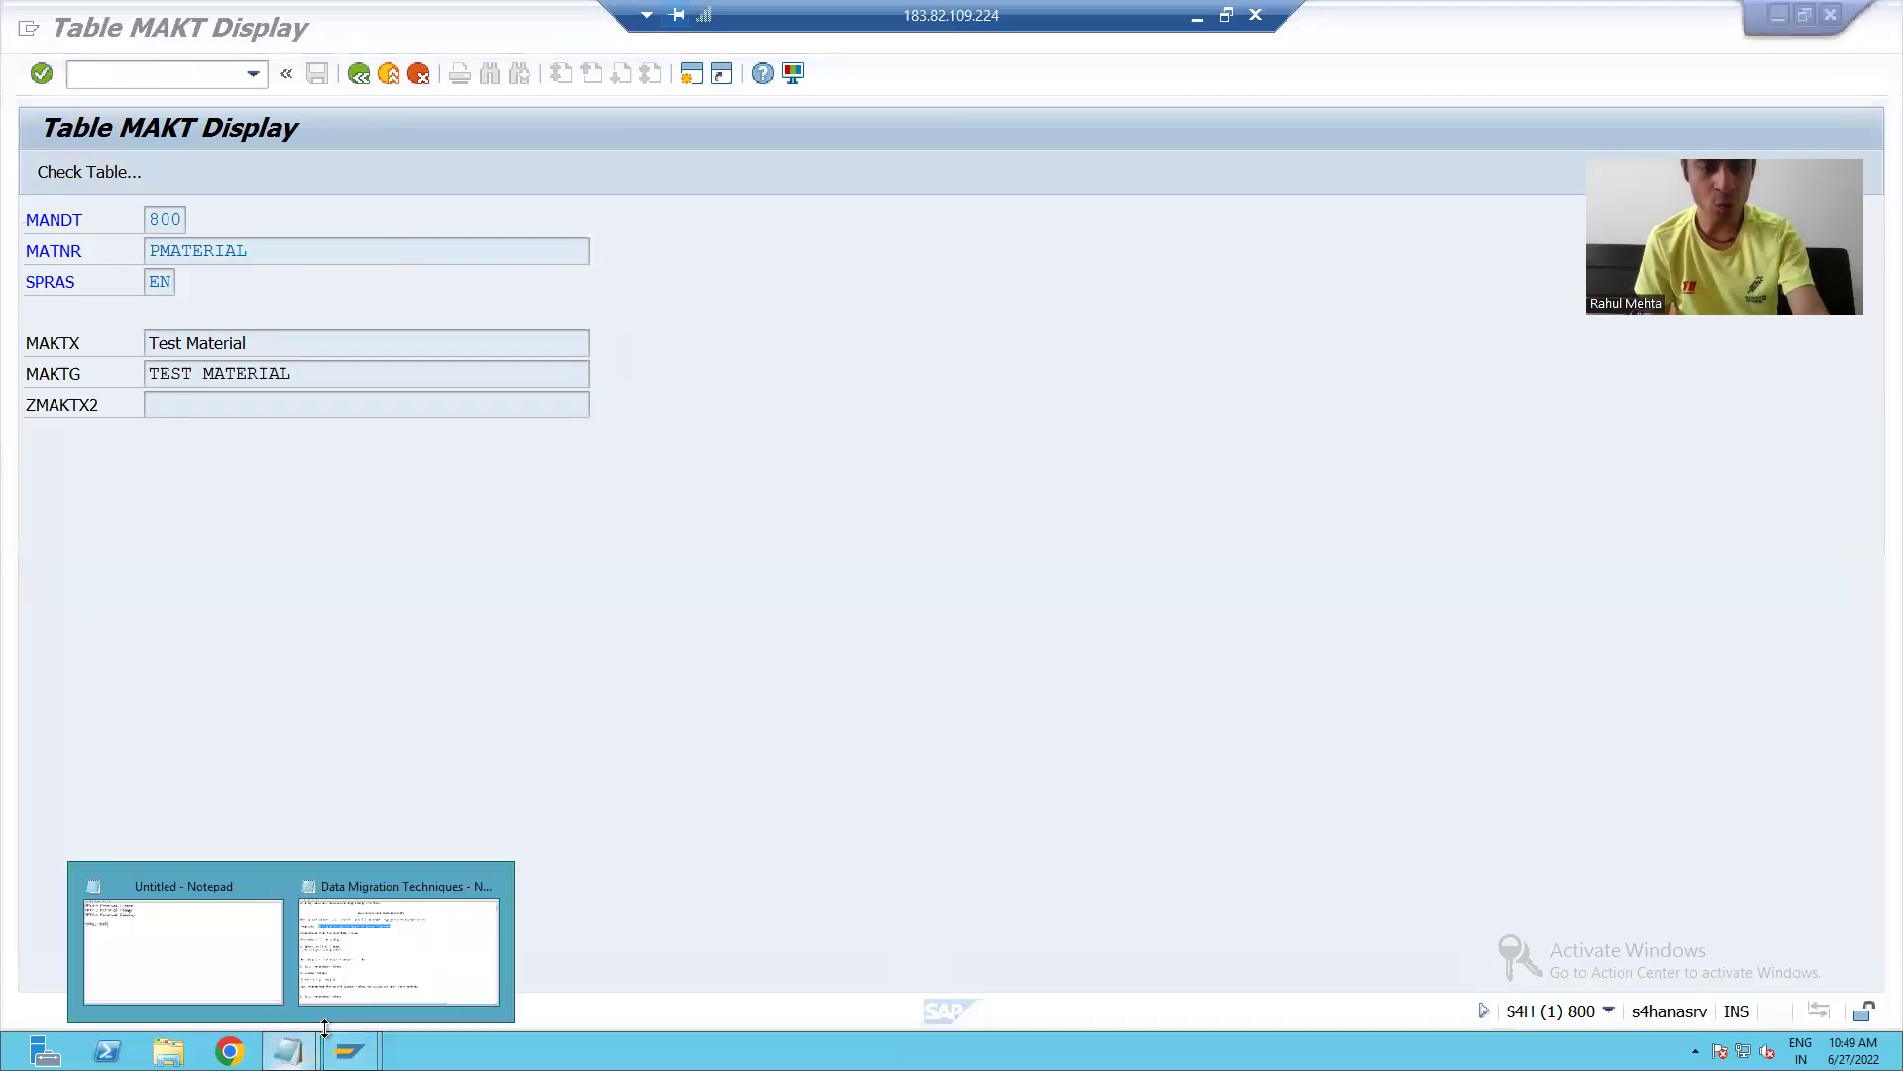
{"action": "left_click", "coordinate": [373, 967]}
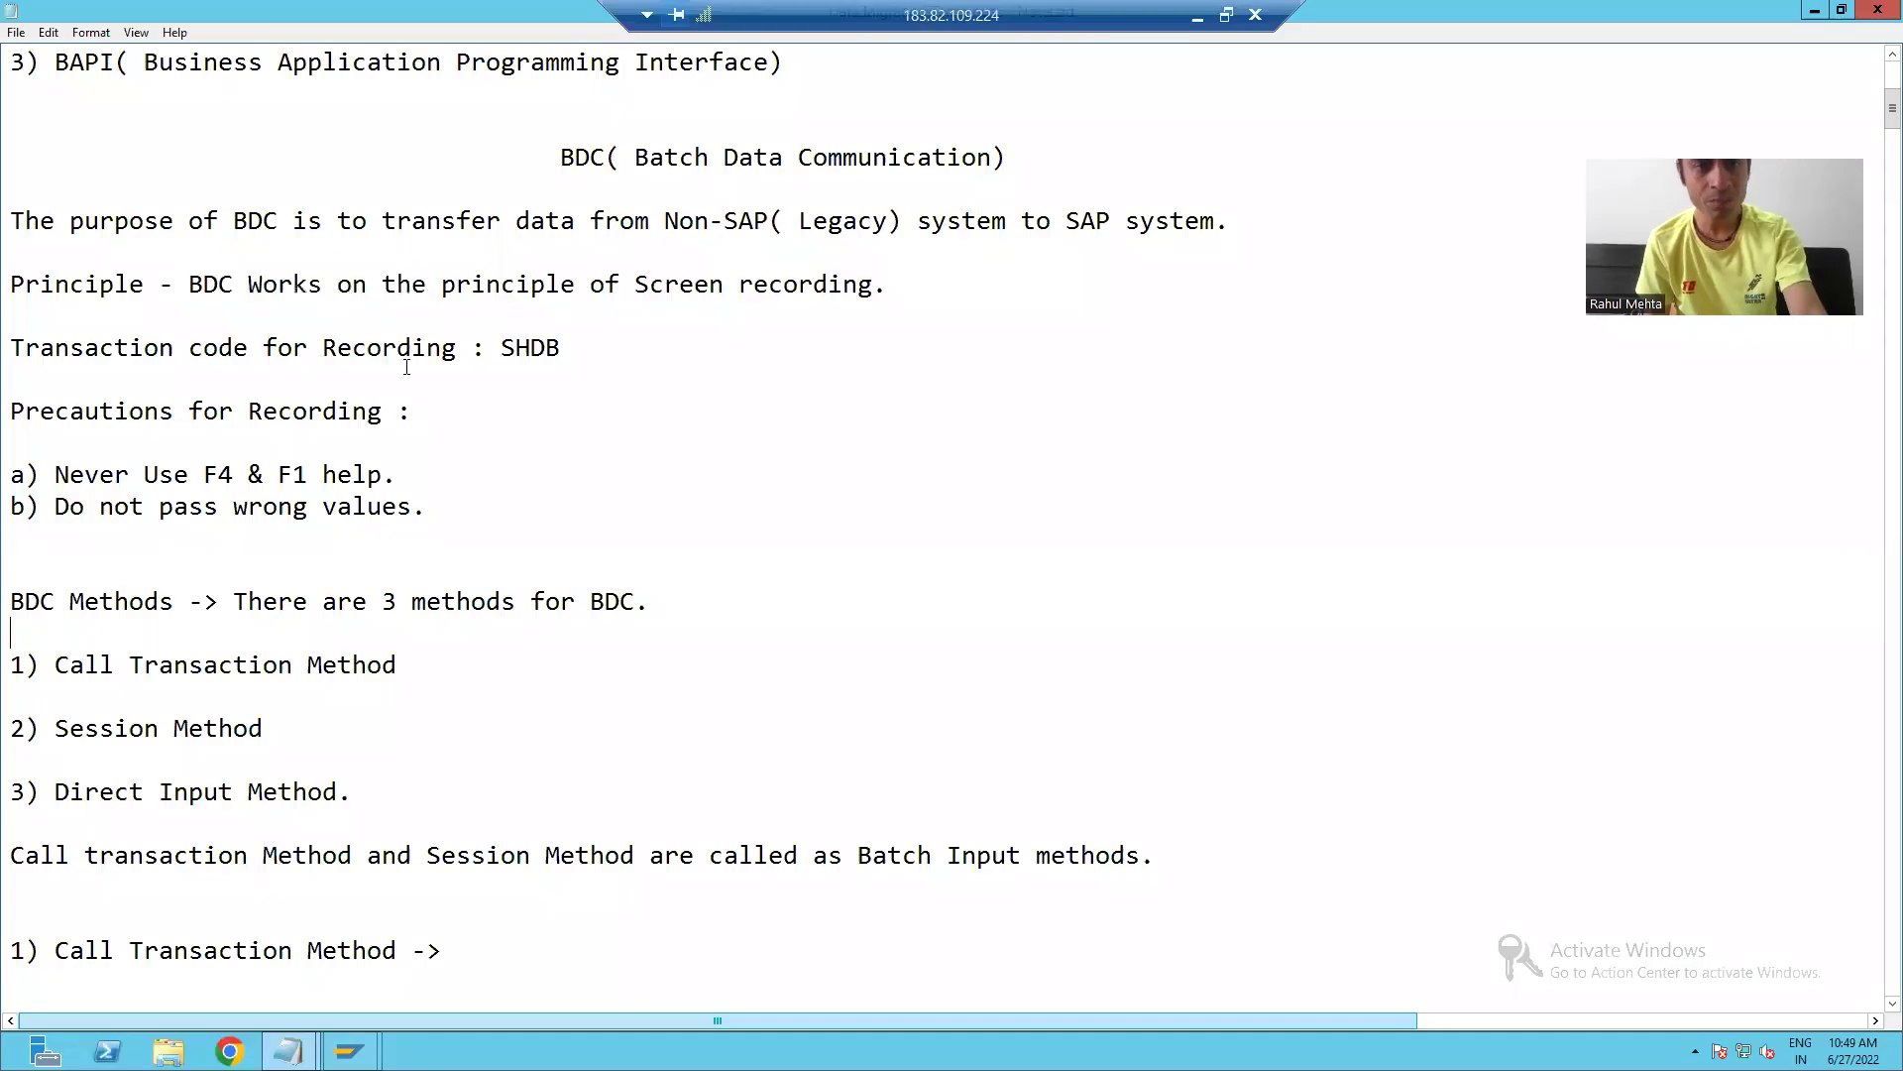
{"action": "left_click_drag", "start_coordinate": [486, 349], "coordinate": [571, 352]}
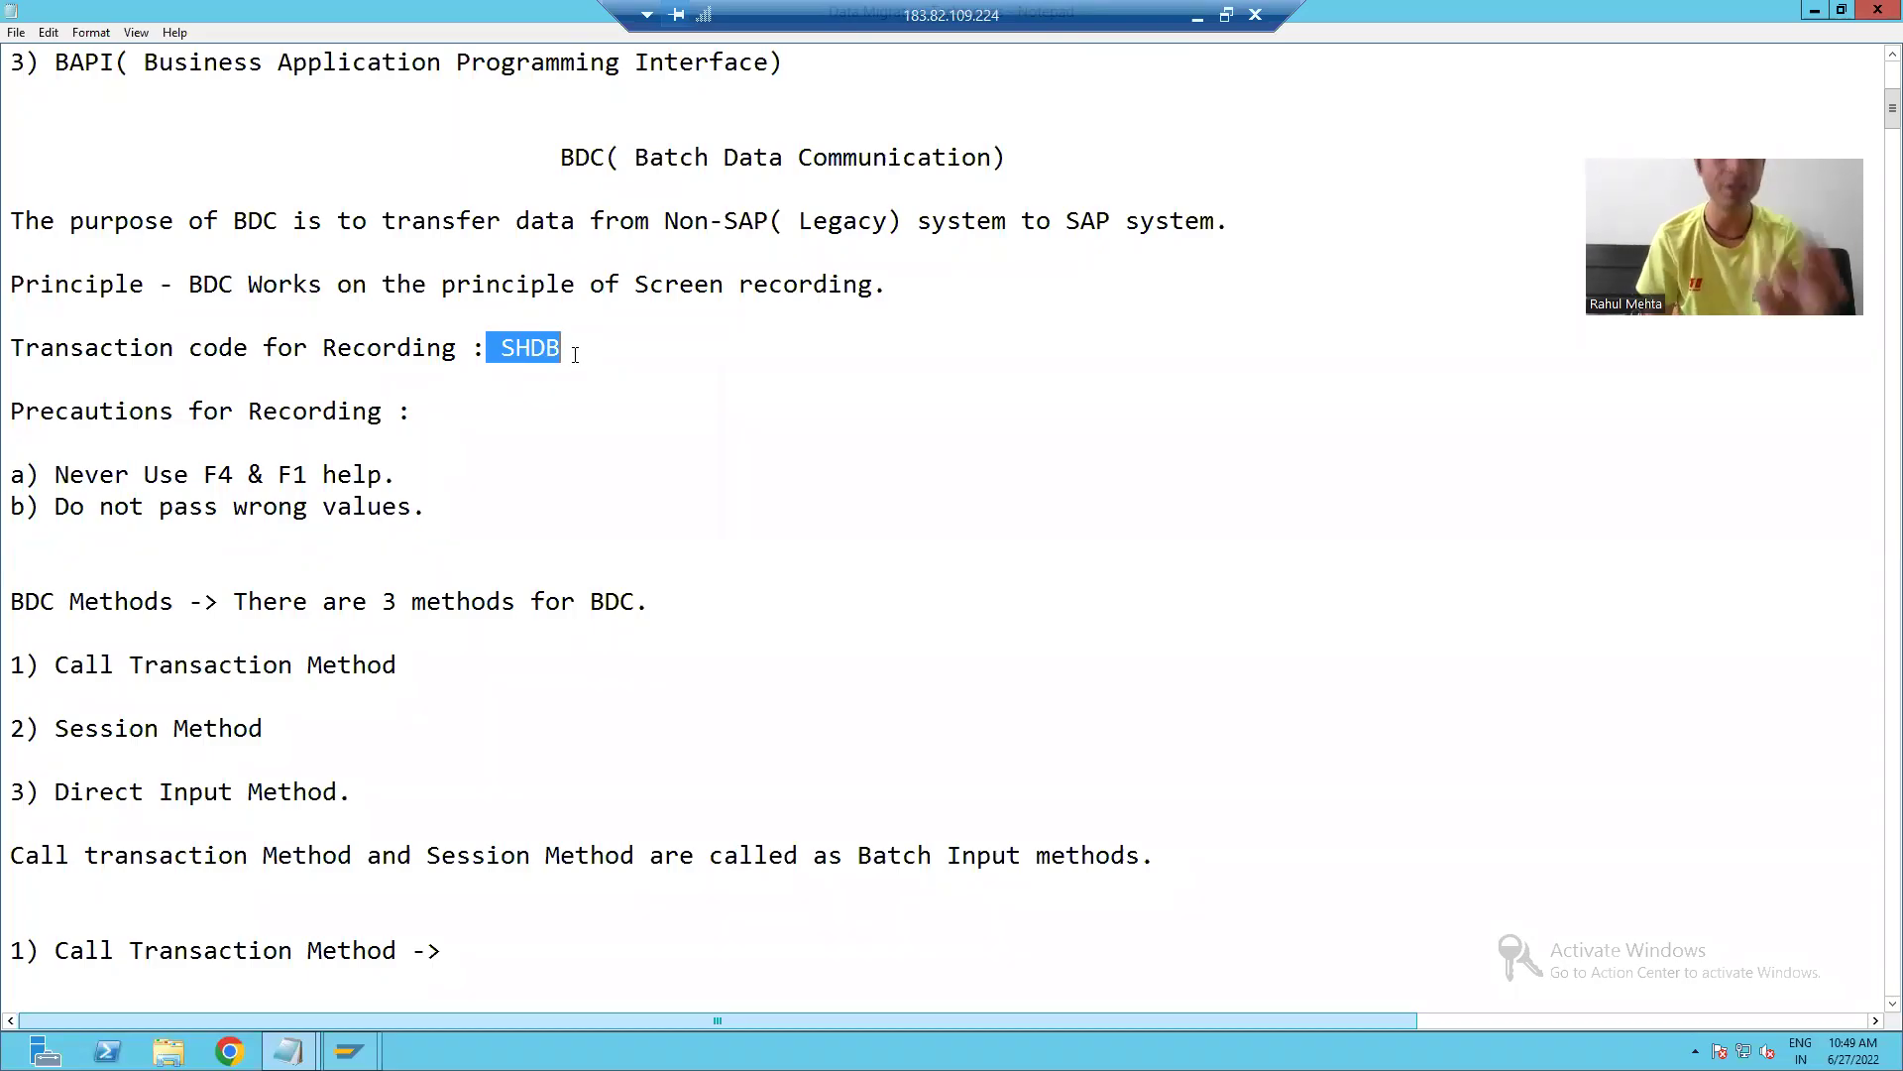
{"action": "key", "text": "alt+Tab"}
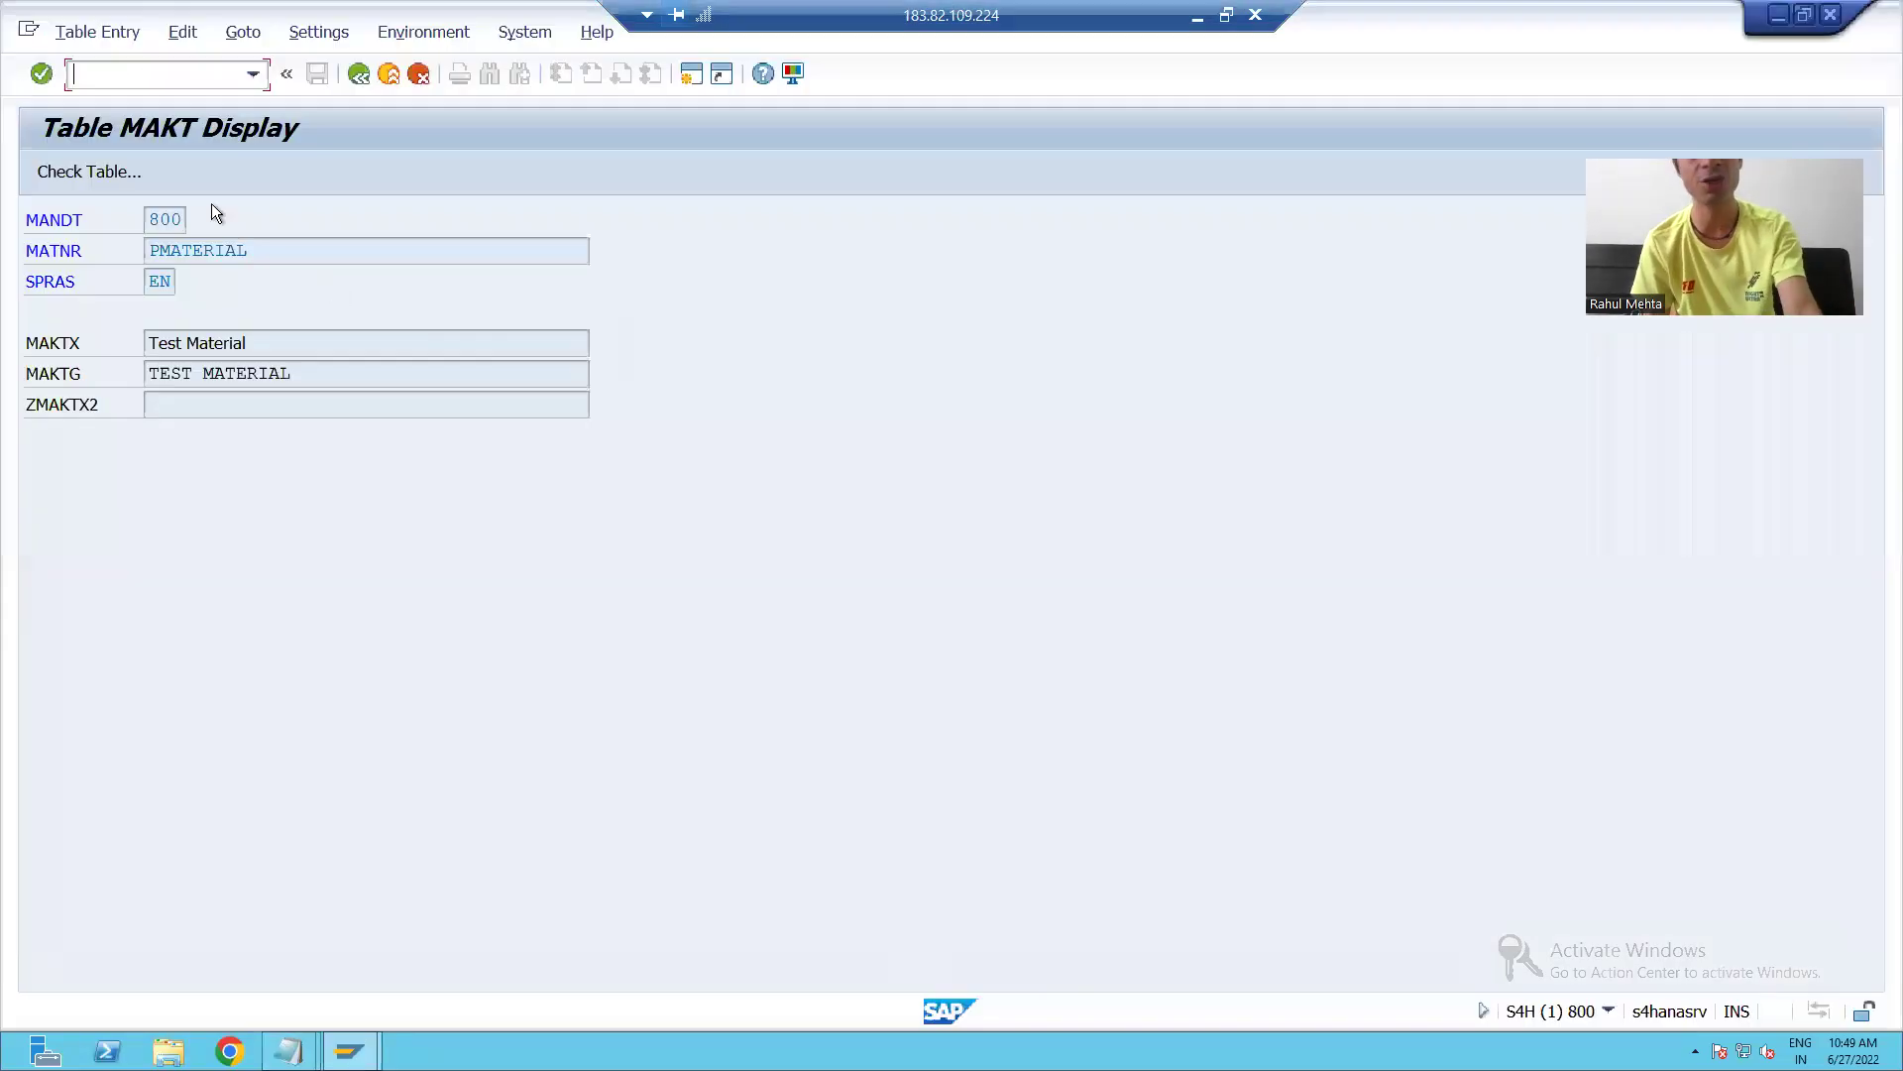
Start transaction SHDB from the MAKT table display.
{"action": "type", "text": "/"}
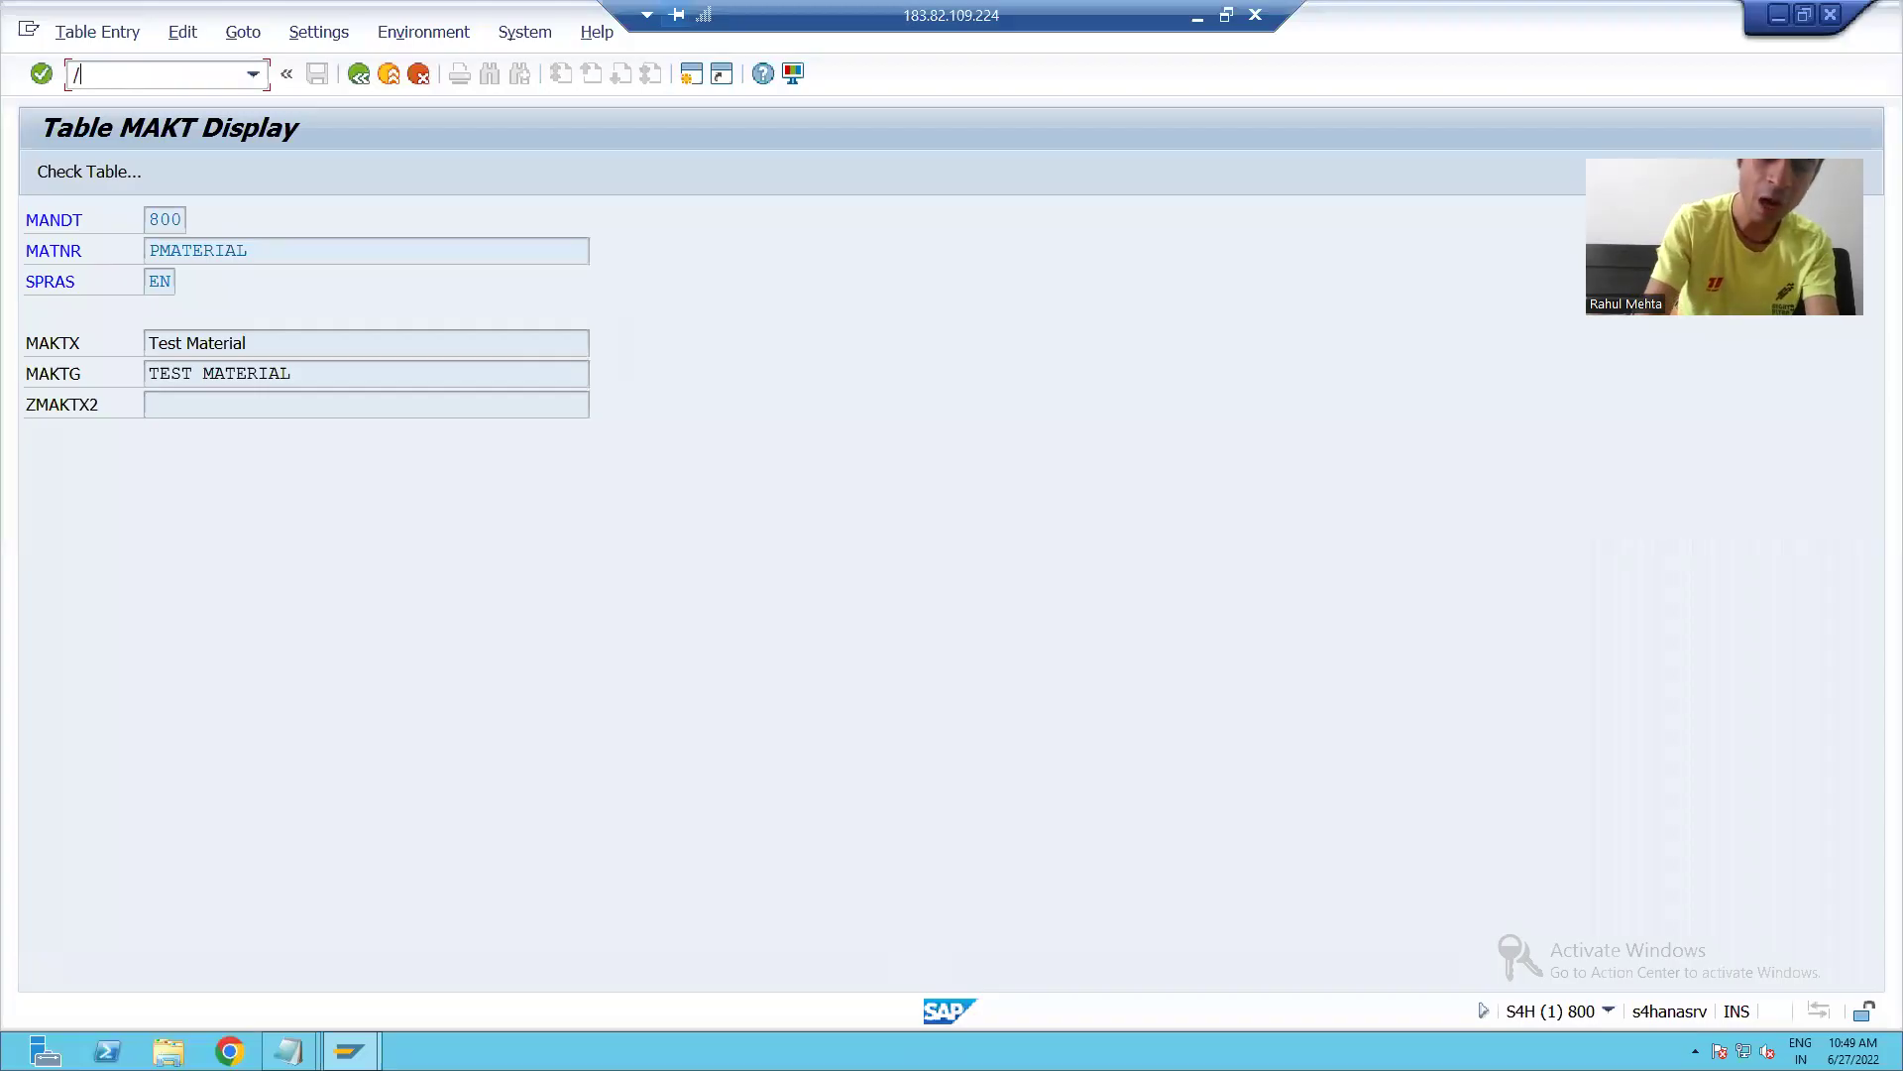
{"action": "type", "text": "nshdb"}
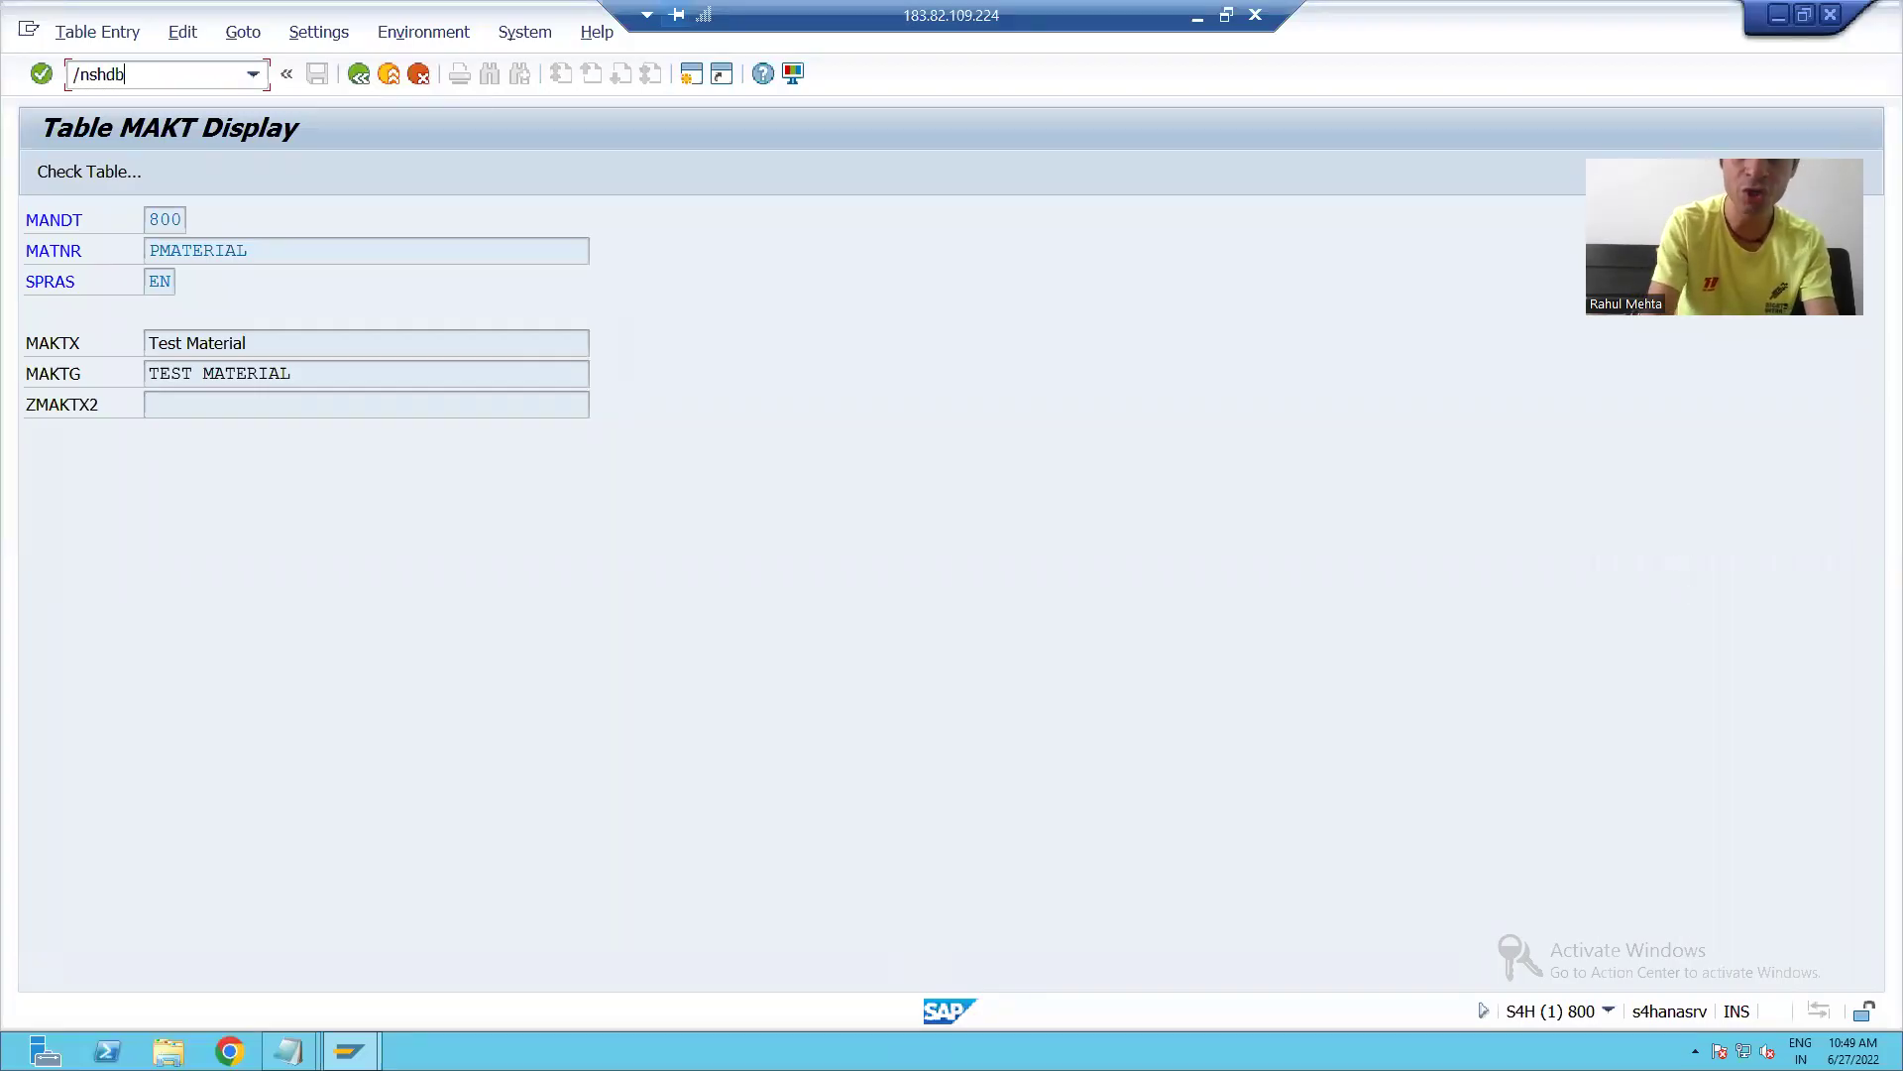
{"action": "key", "text": "Return"}
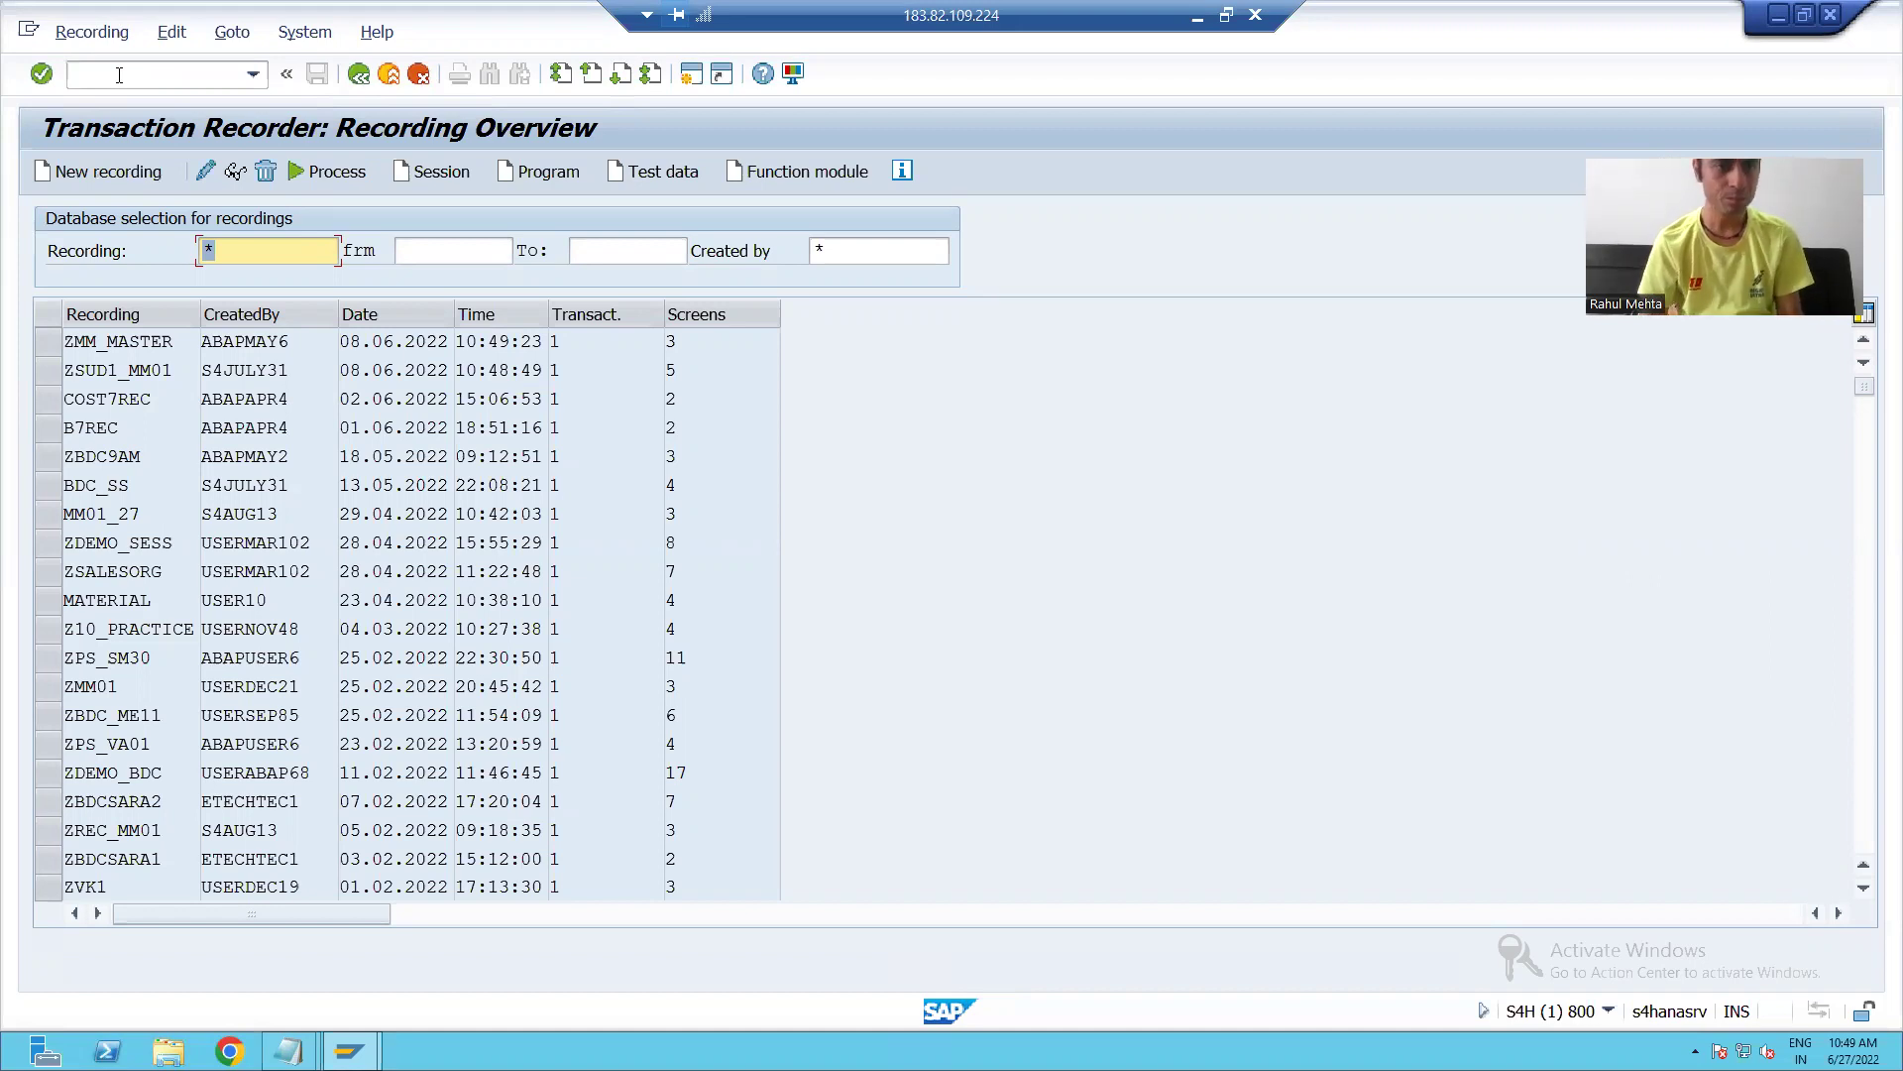
Create a recording named MM01_REC for transaction code MM01 and start recording.
{"action": "left_click", "coordinate": [122, 169]}
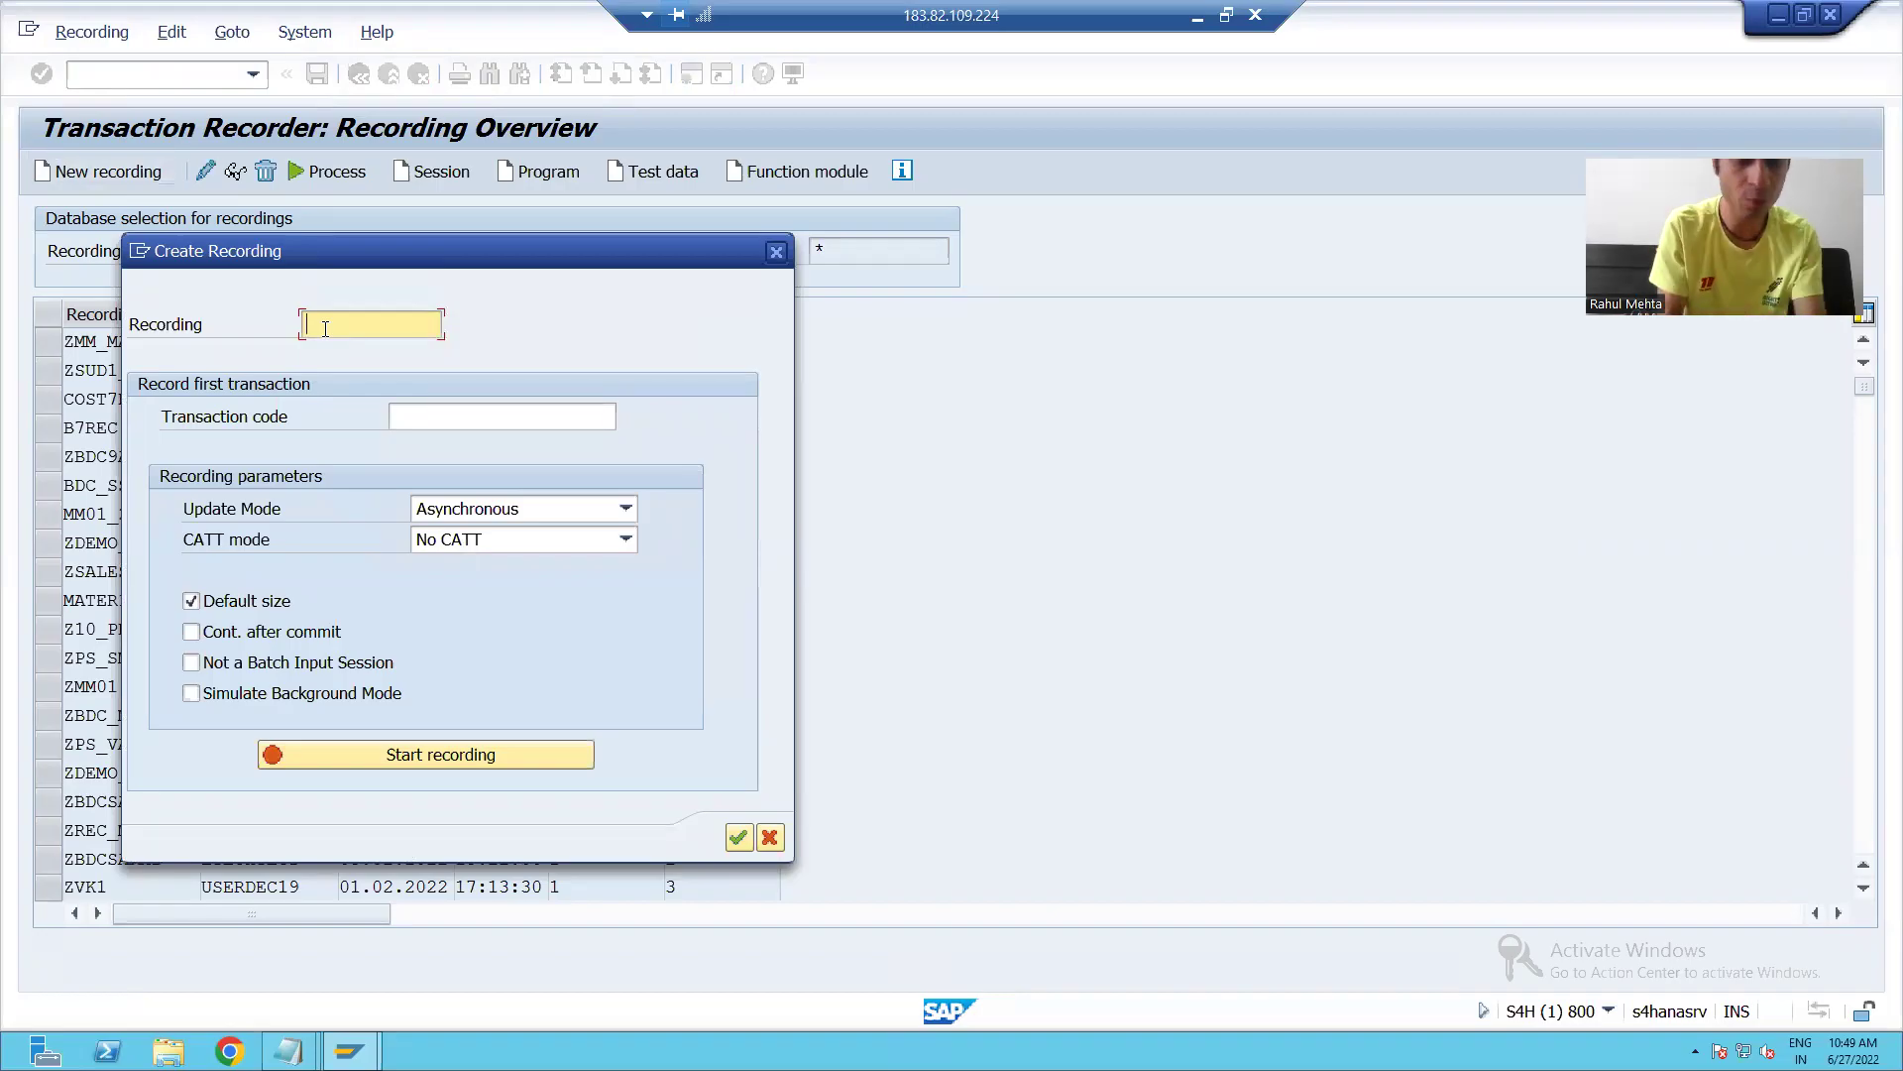
{"action": "type", "text": "MM01_REC"}
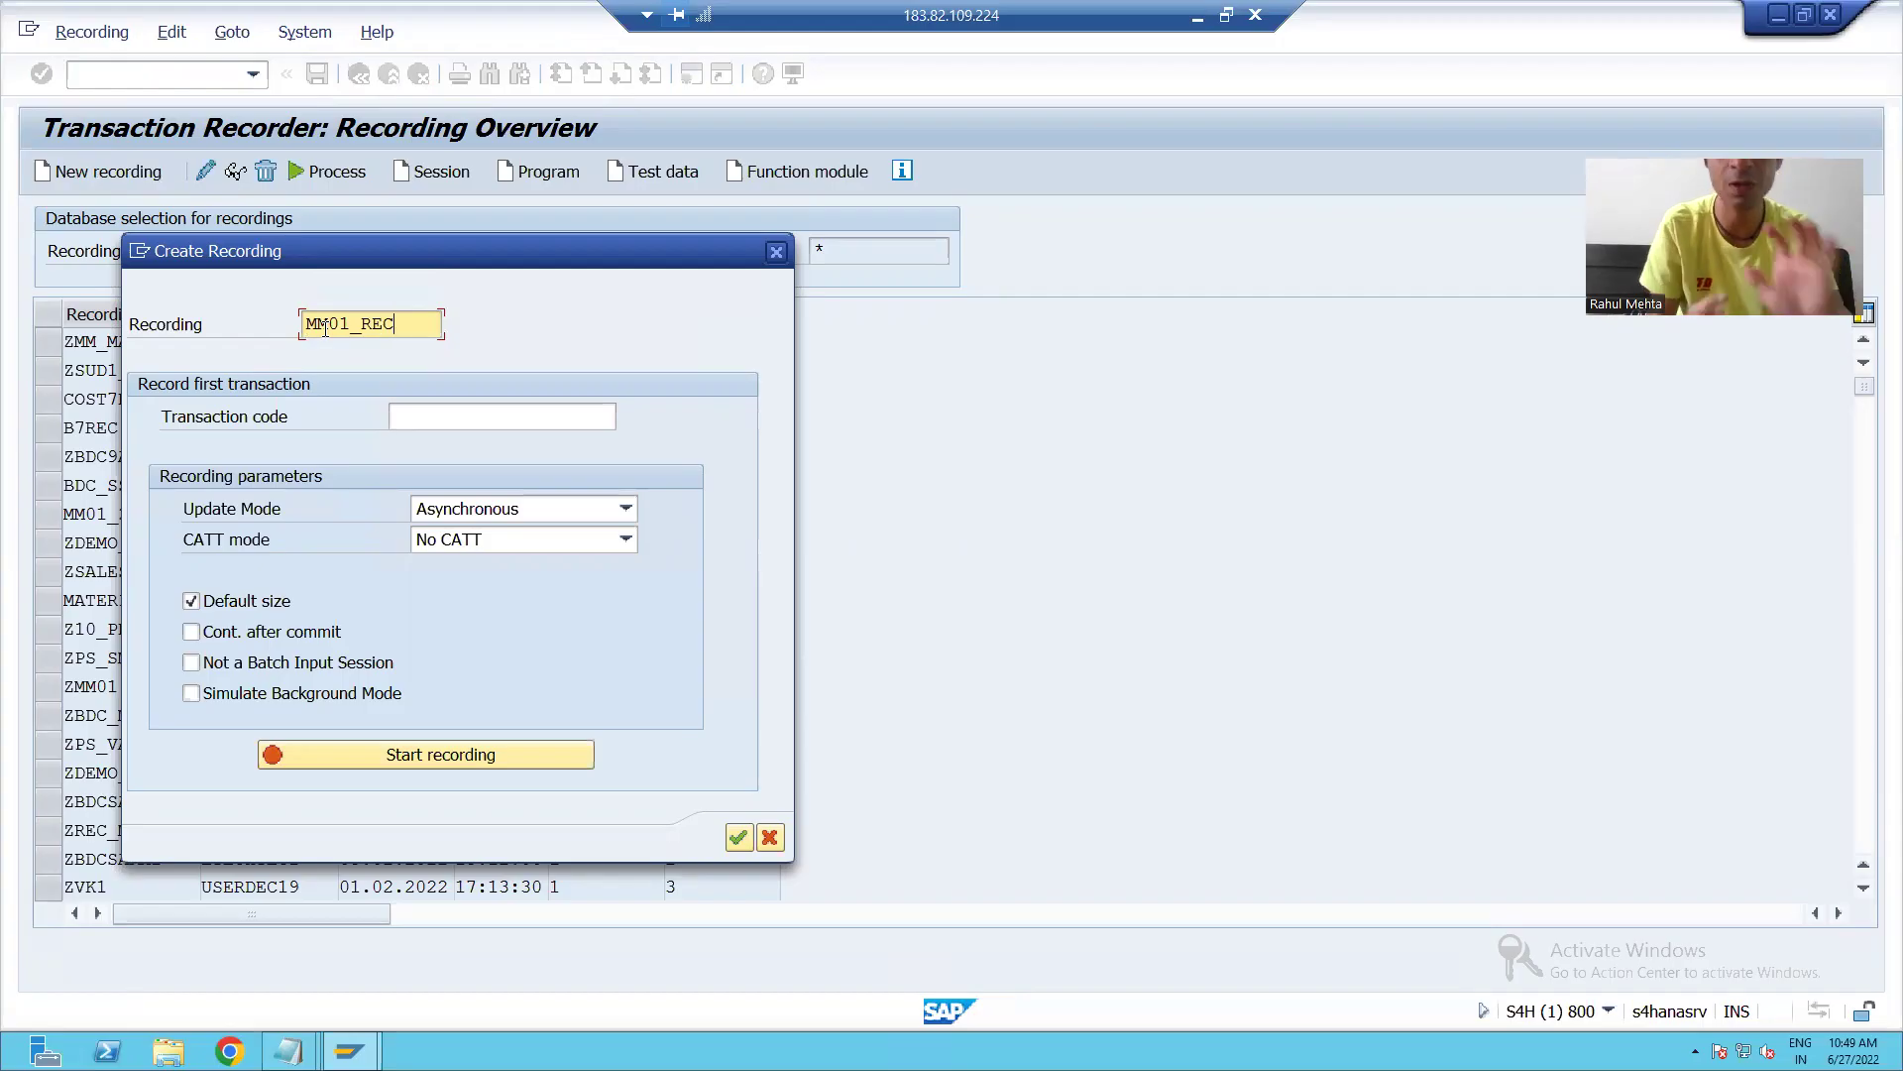
{"action": "left_click", "coordinate": [488, 417]}
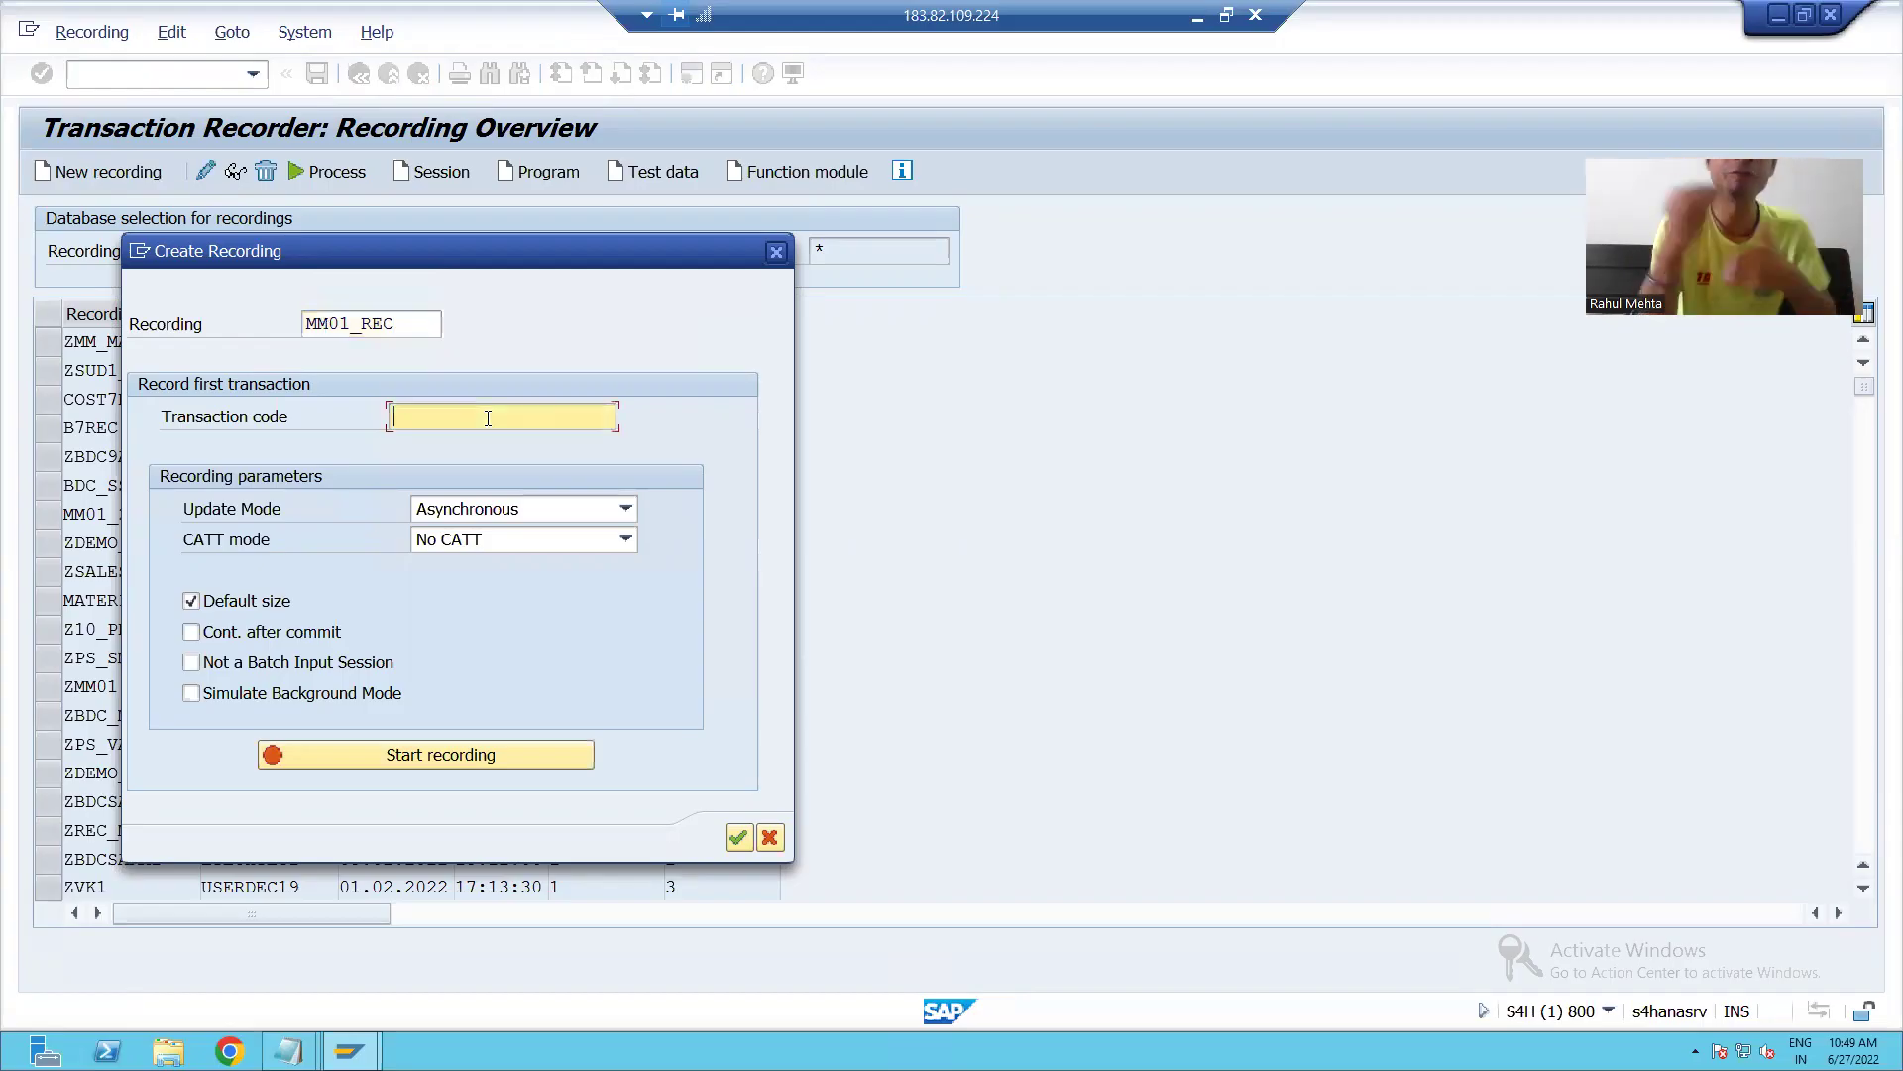
{"action": "type", "text": "MM01"}
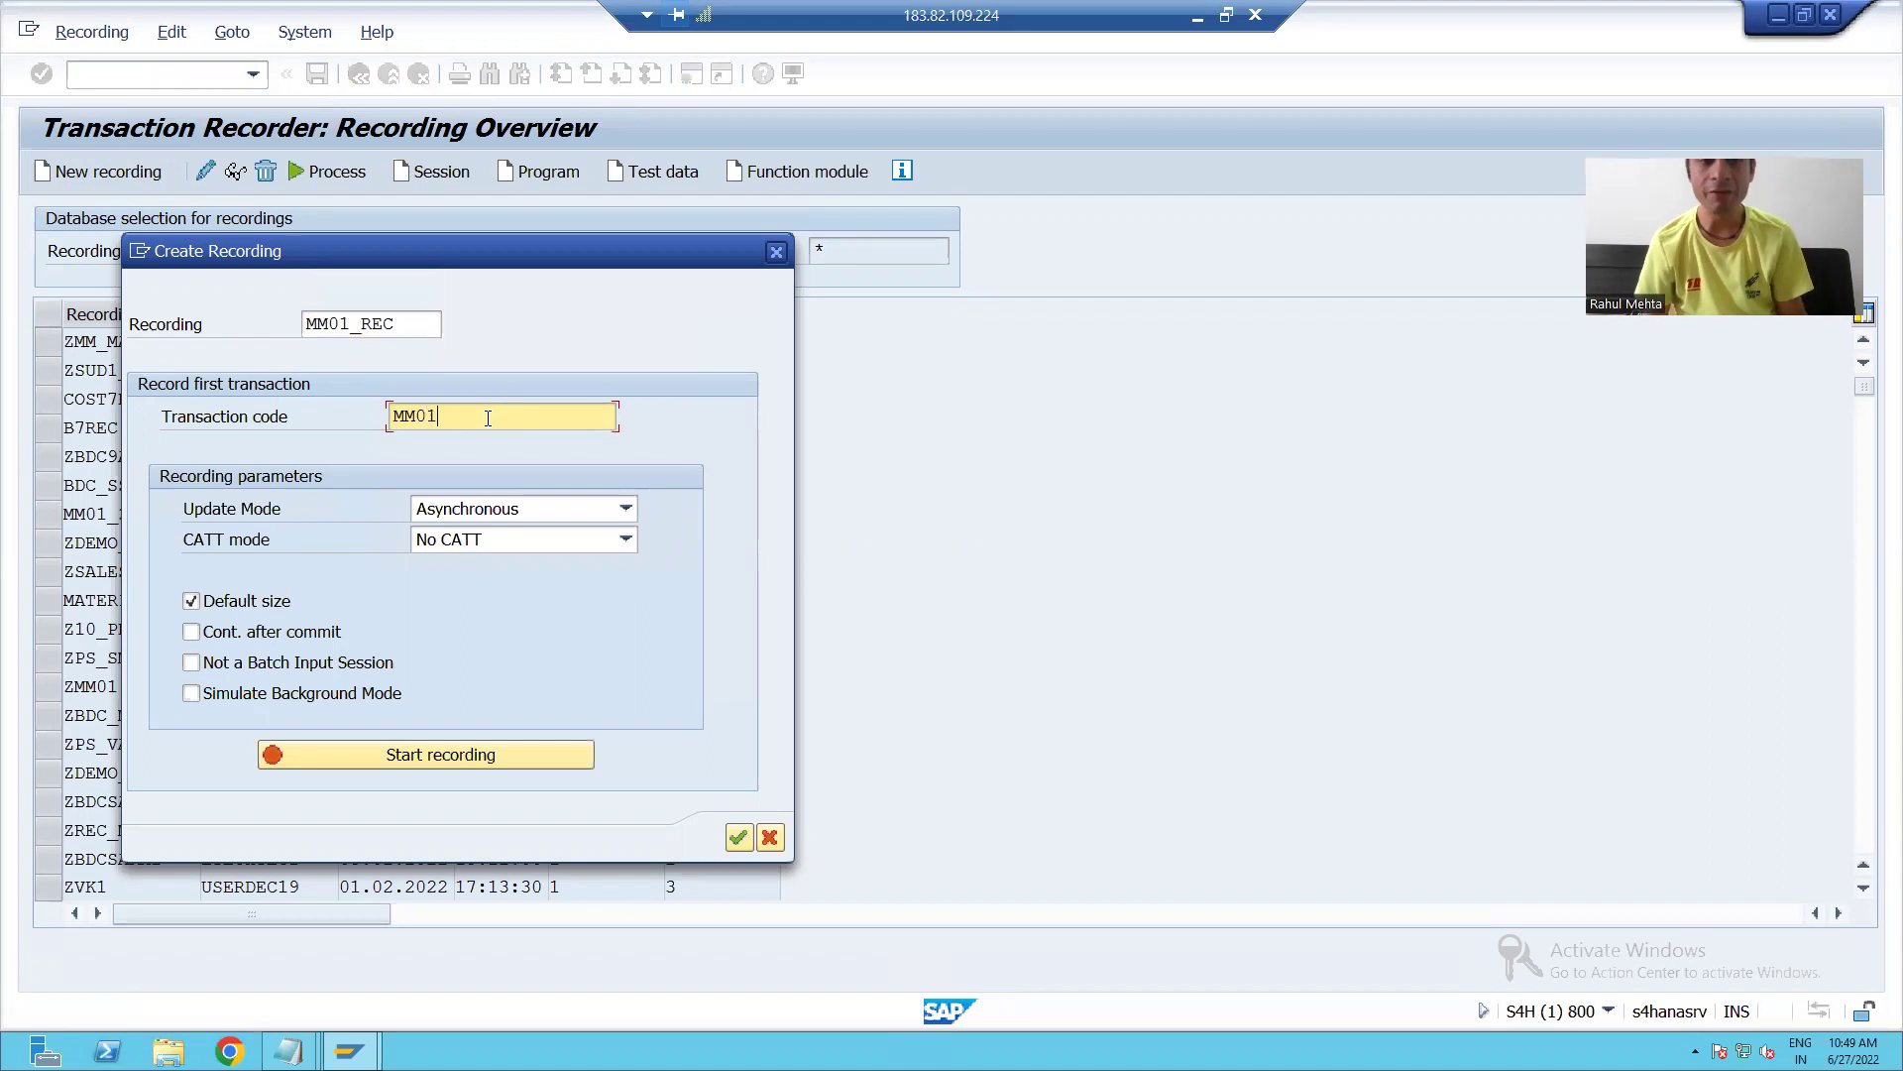
{"action": "left_click", "coordinate": [425, 755]}
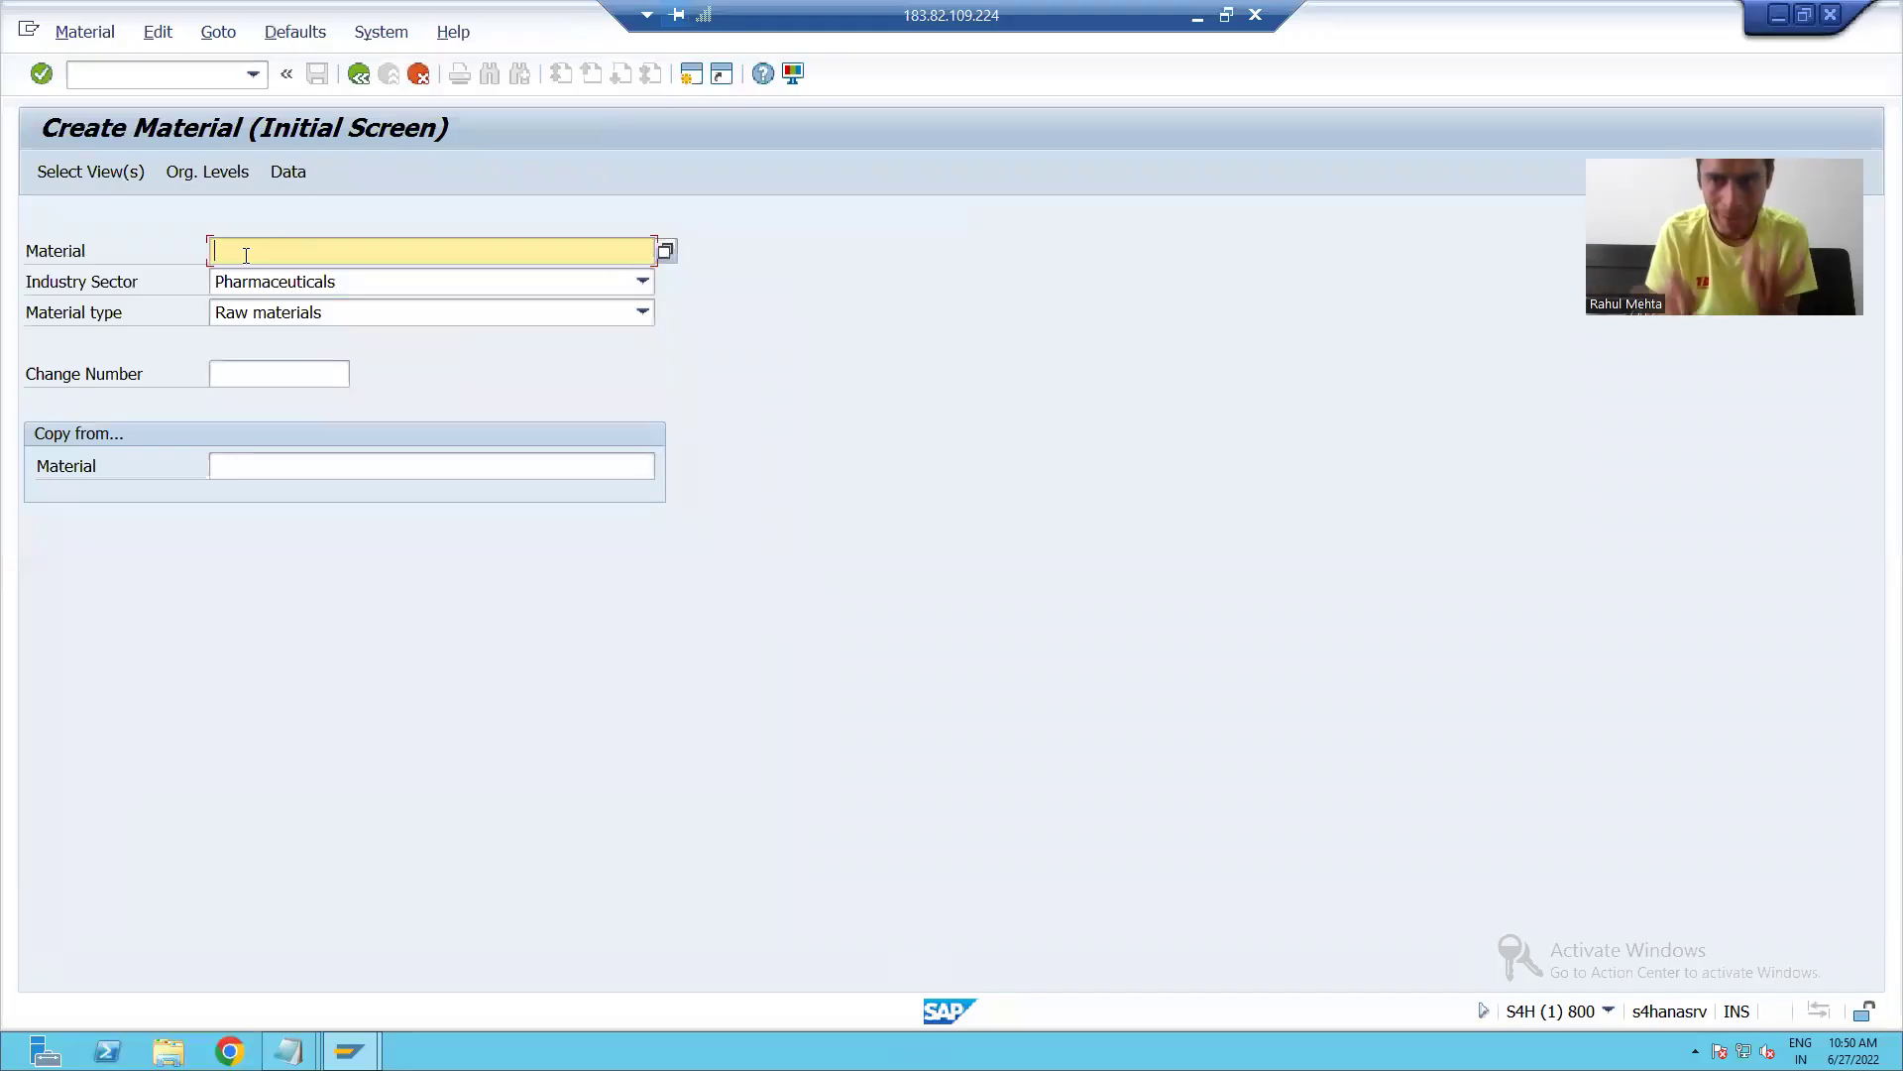
Enter material P2MATERIAL with industry sector Pharmaceuticals and material type Raw materials.
{"action": "type", "text": "P2MATERIAL"}
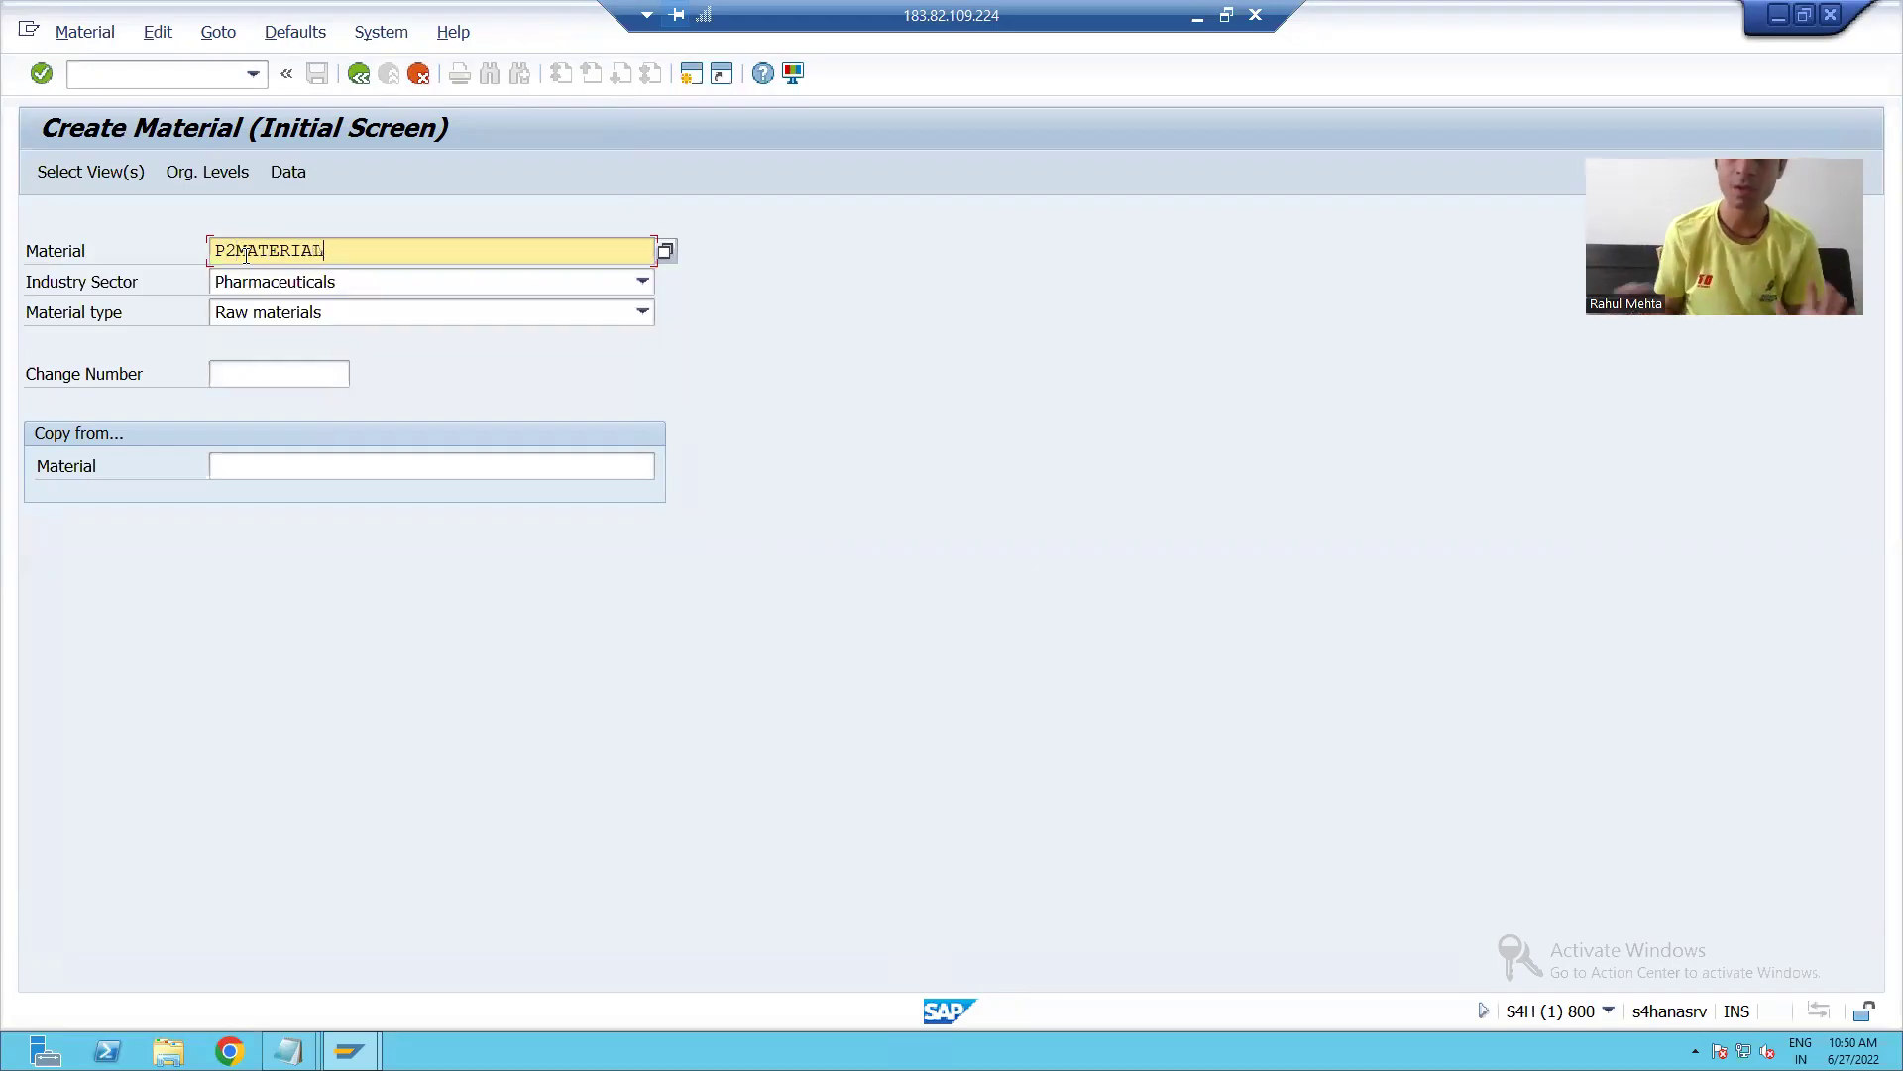
{"action": "left_click", "coordinate": [283, 284]}
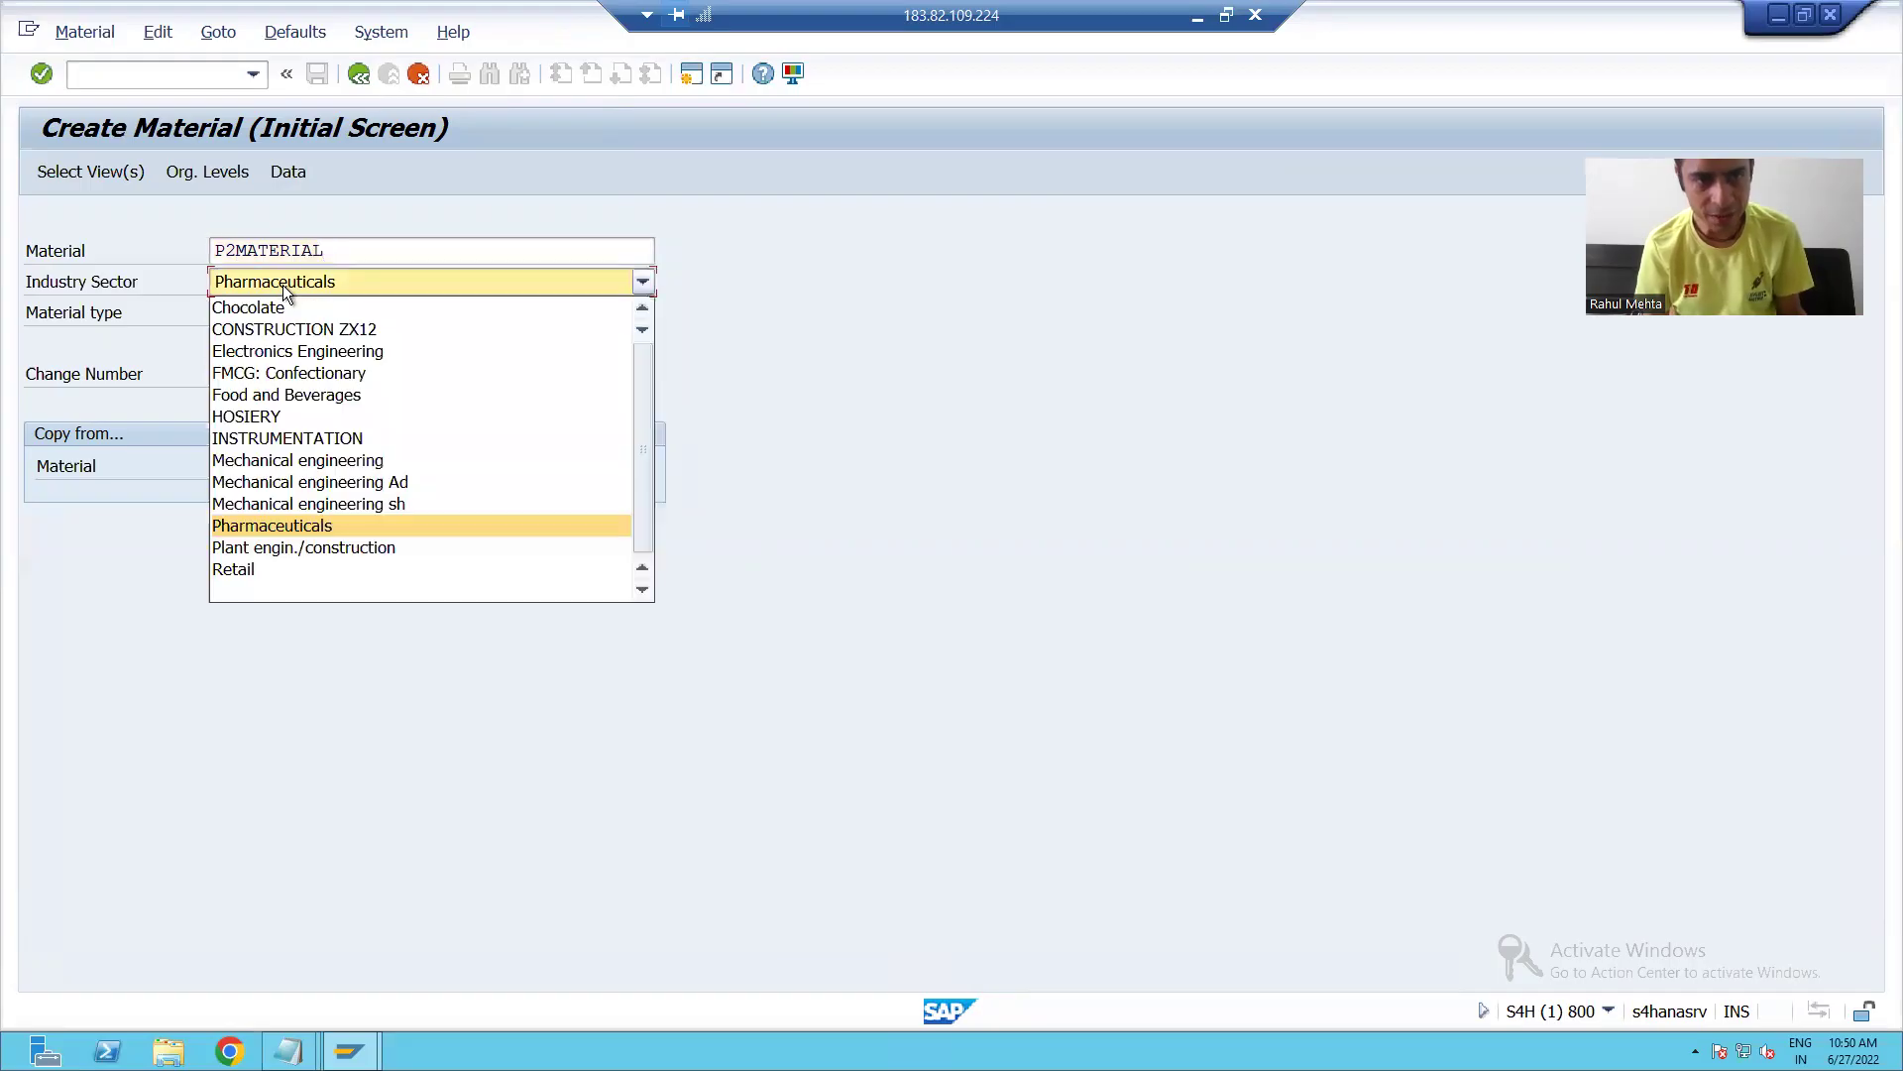
{"action": "left_click", "coordinate": [276, 526]}
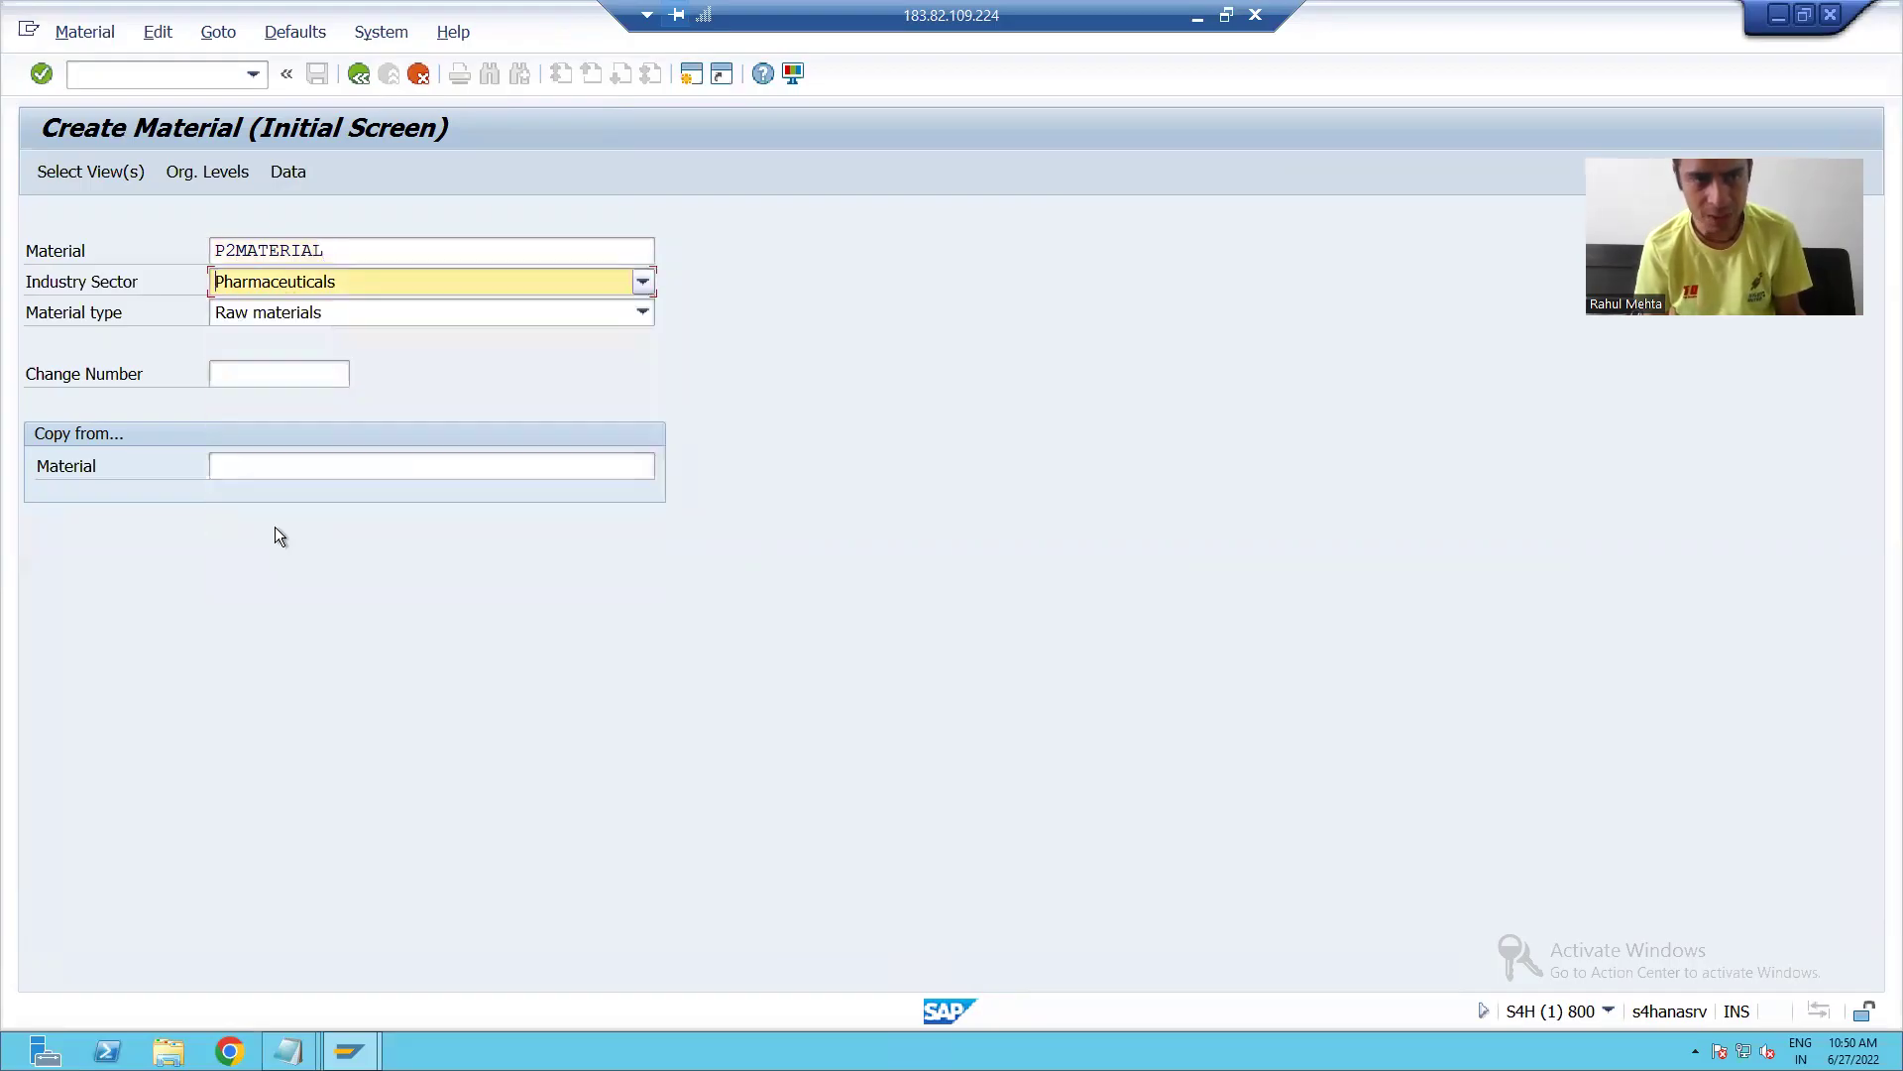
{"action": "left_click", "coordinate": [253, 313]}
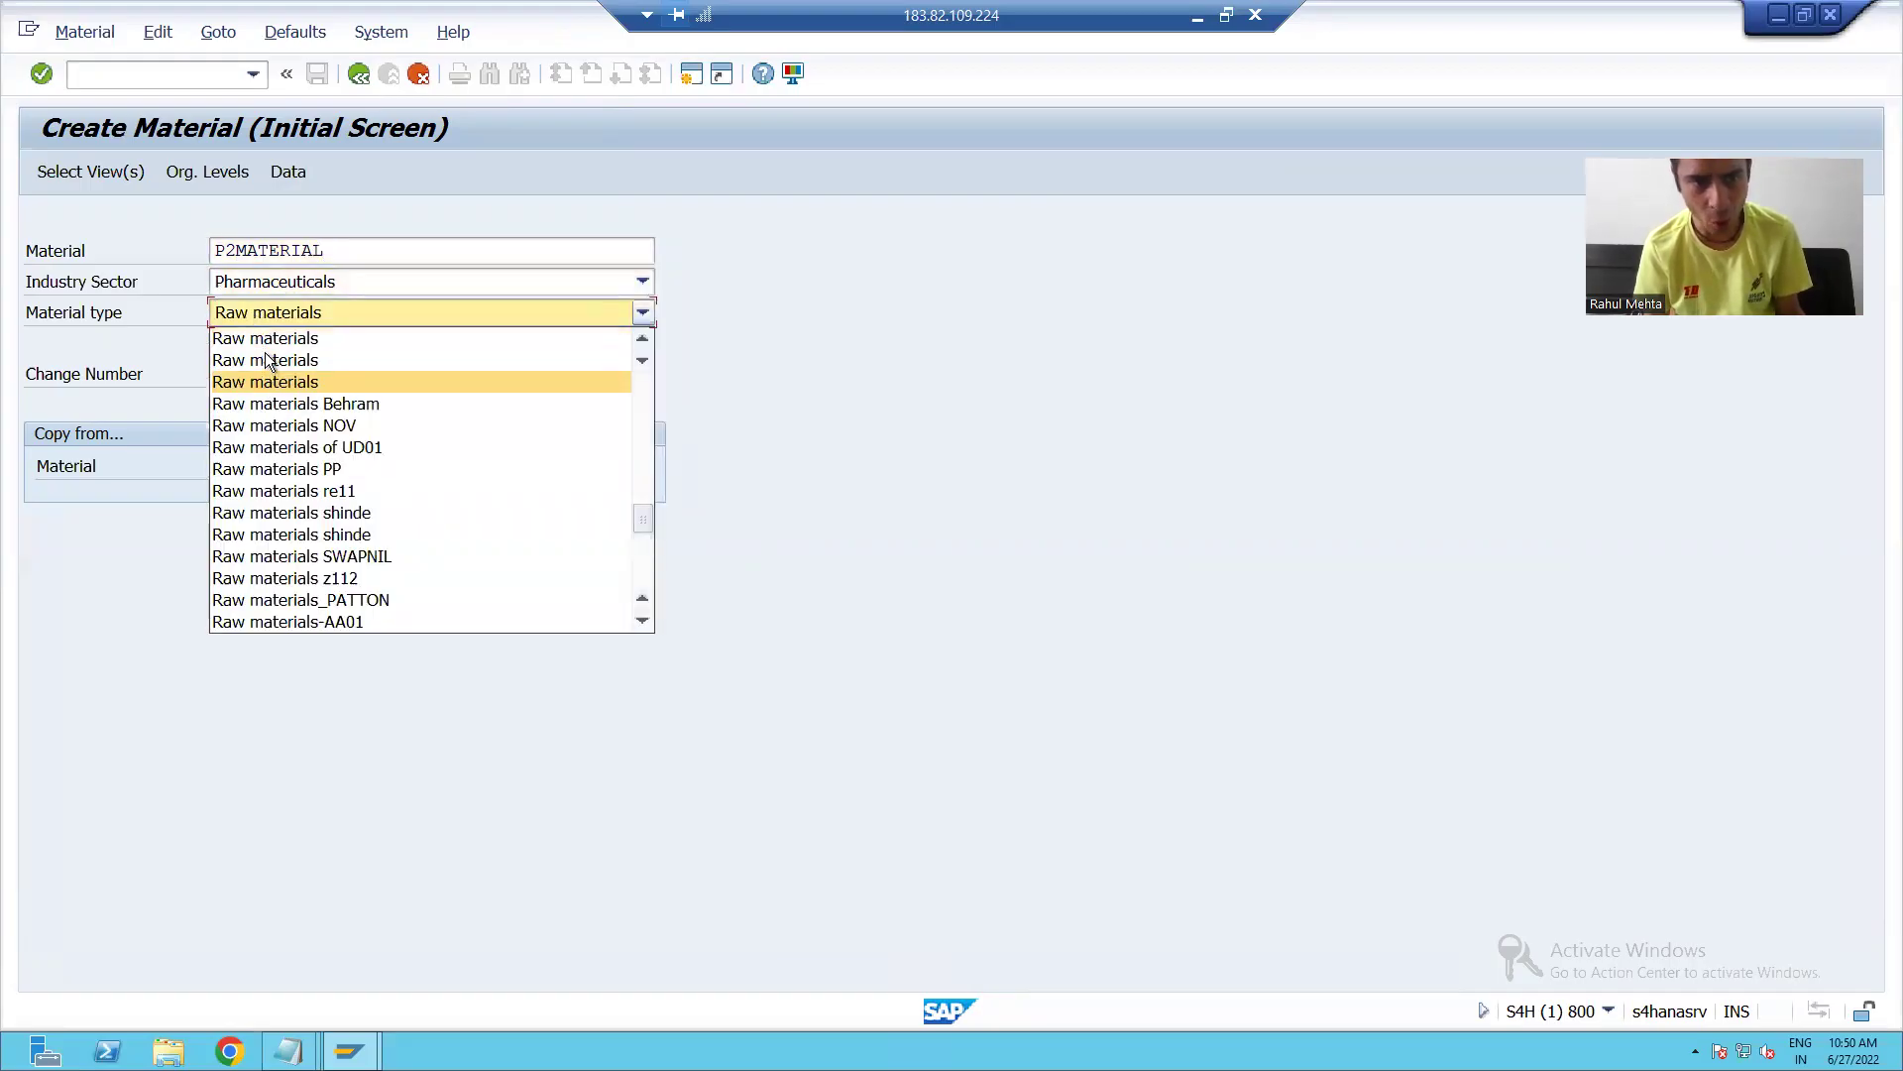
{"action": "left_click", "coordinate": [270, 342]}
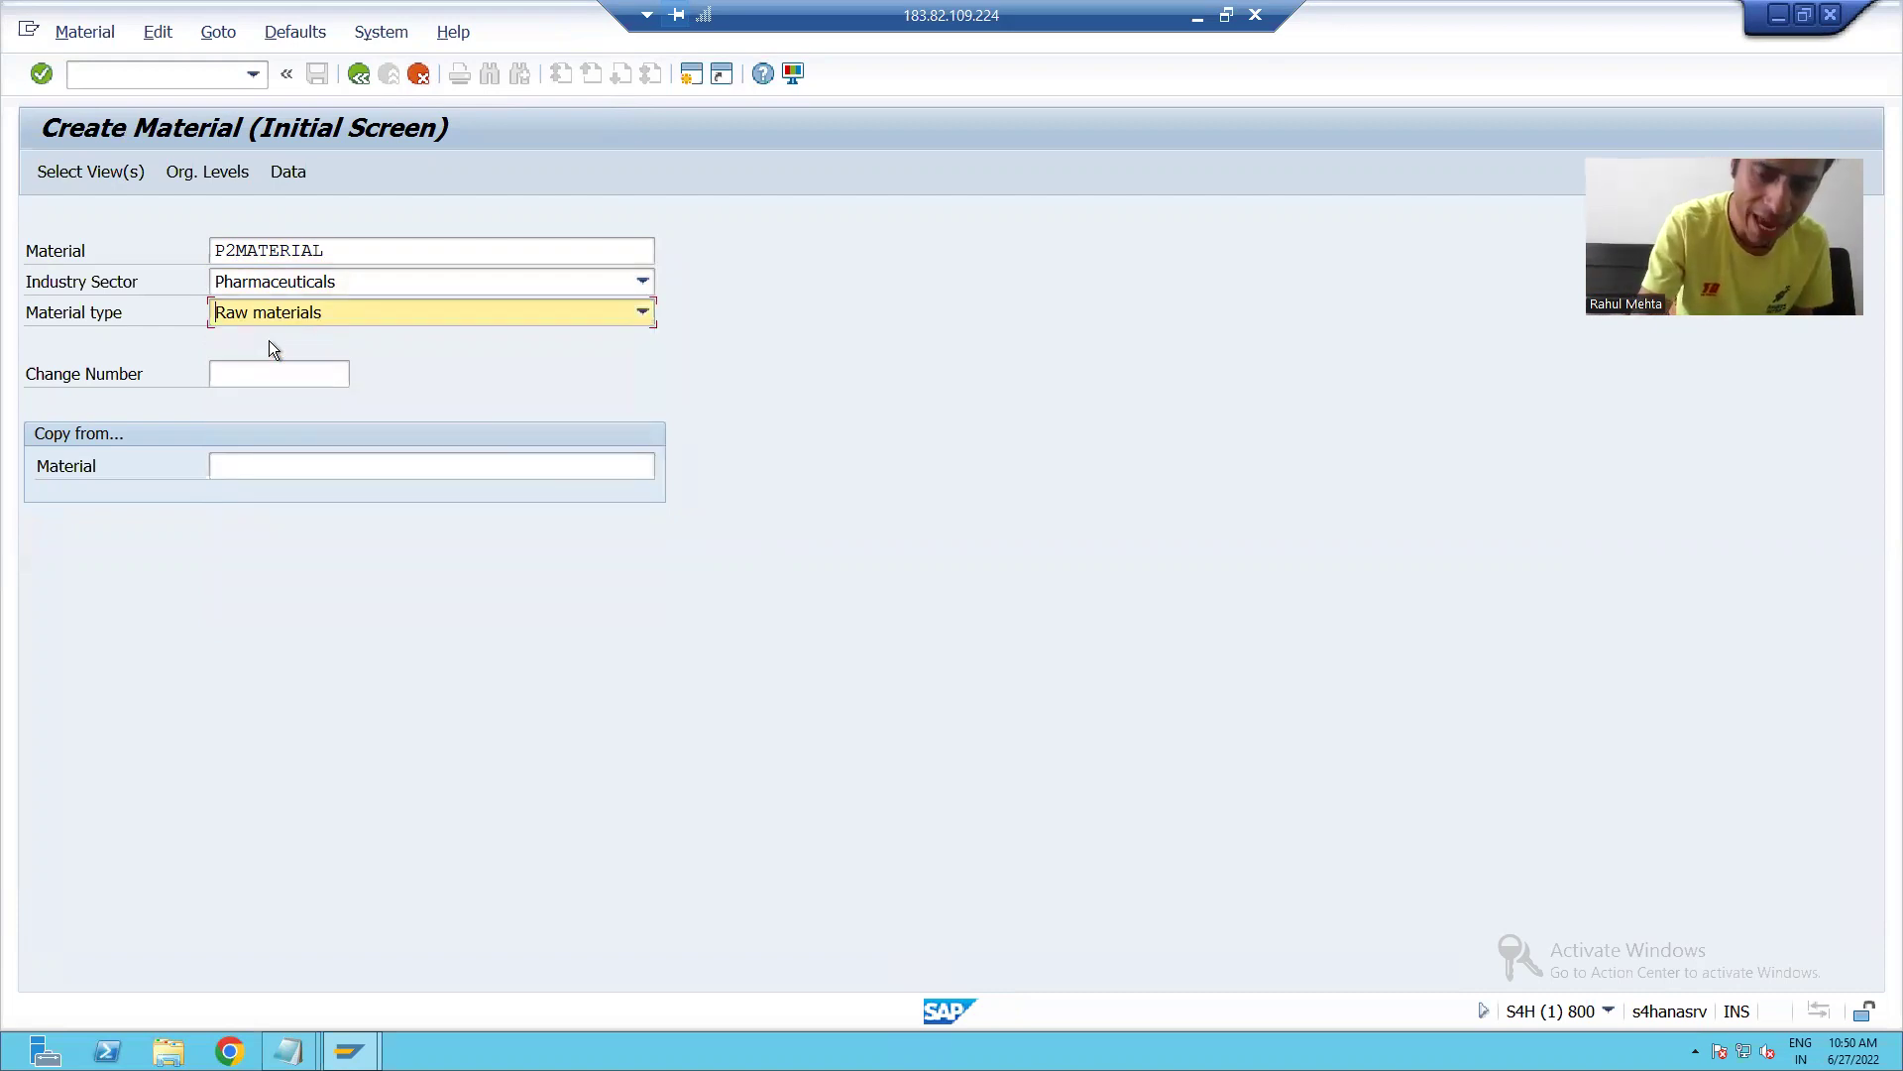
Proceed to the view selection and choose only the Basic Data 1 view for the new material.
{"action": "key", "text": "Return"}
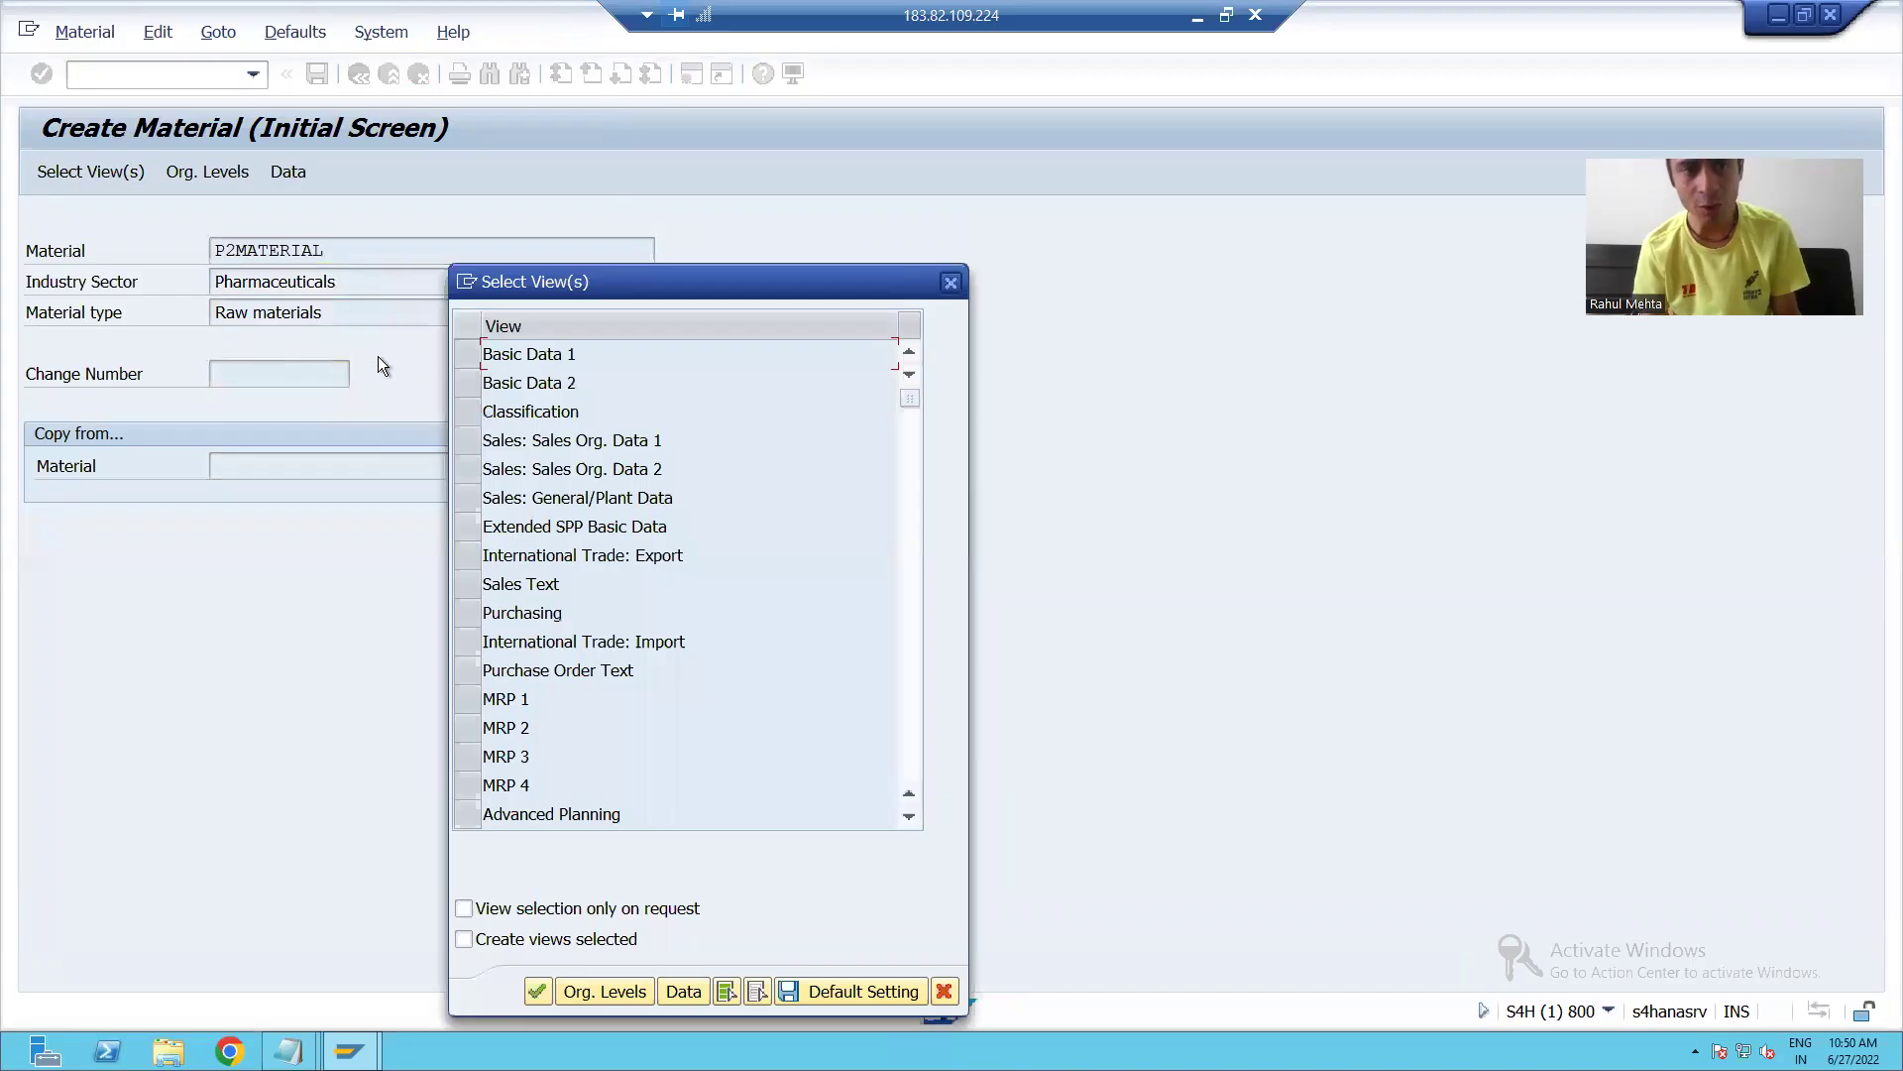
{"action": "left_click", "coordinate": [467, 355]}
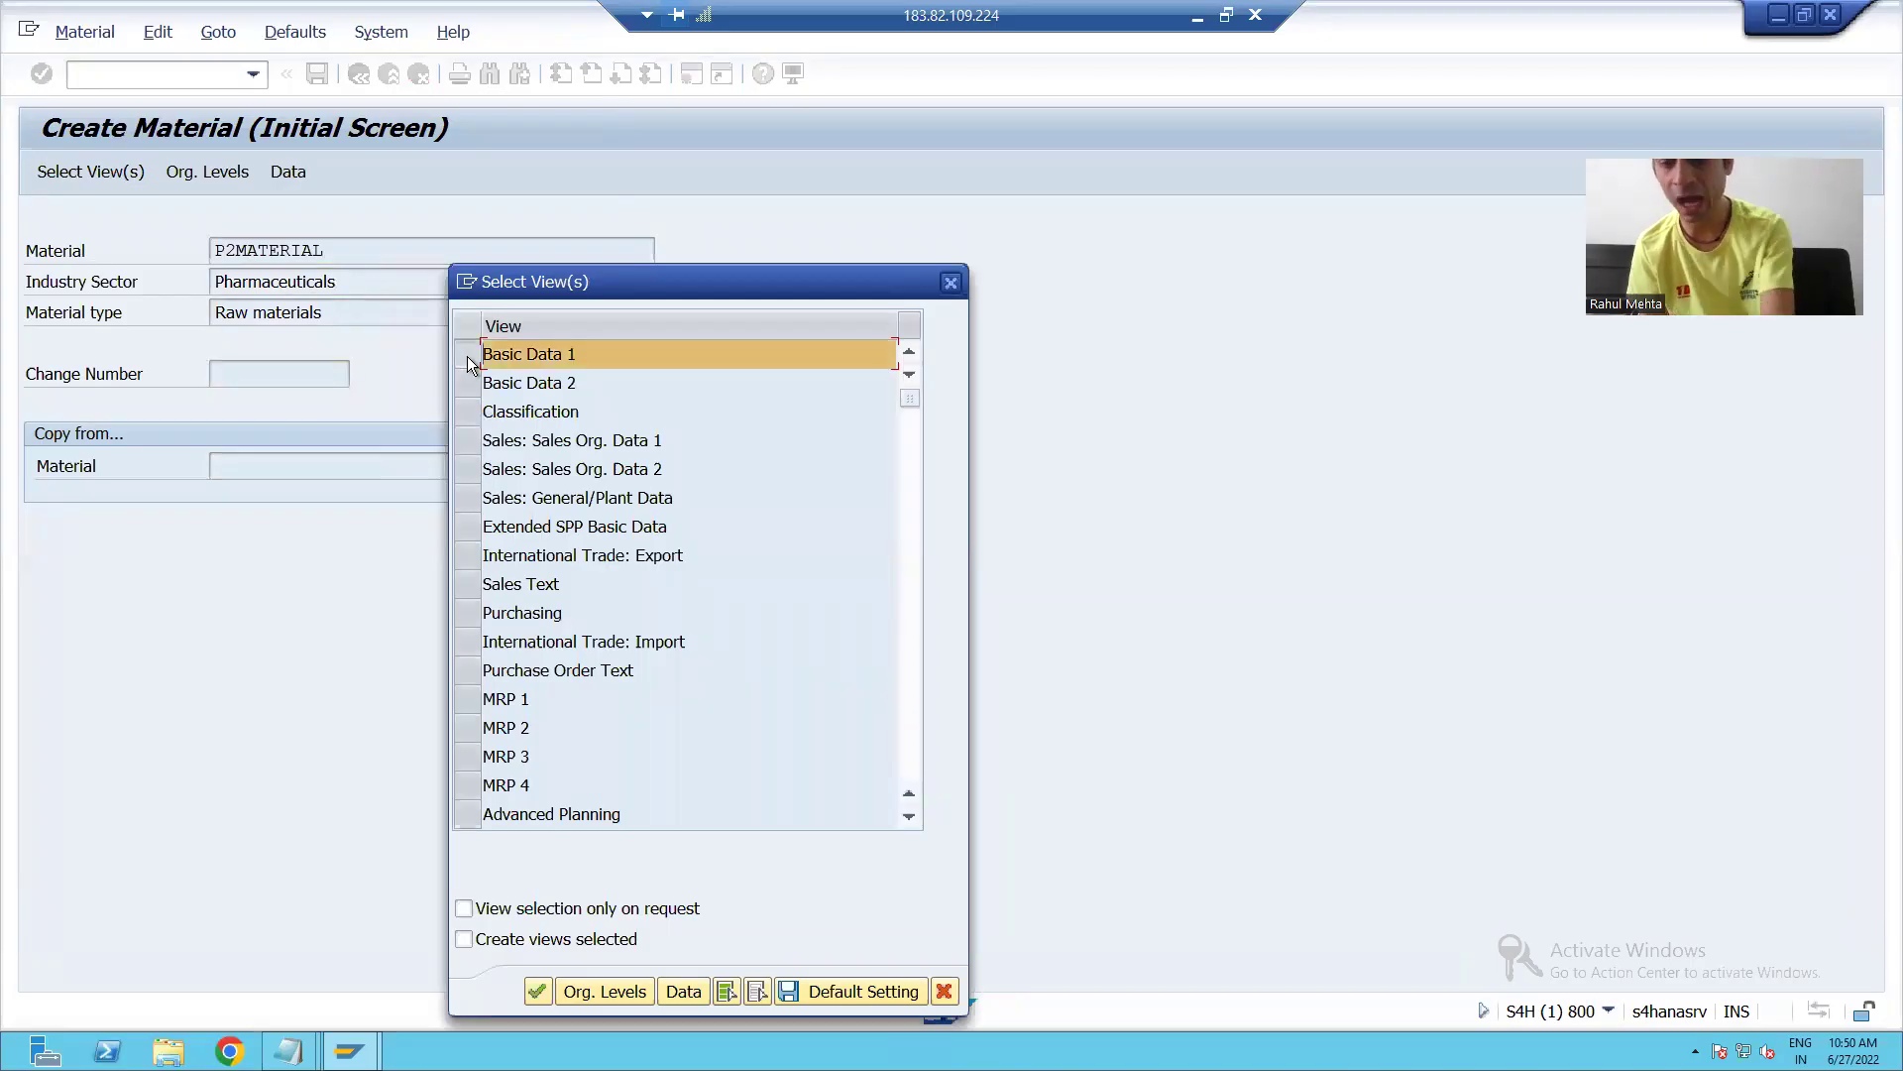
{"action": "key", "text": "Return"}
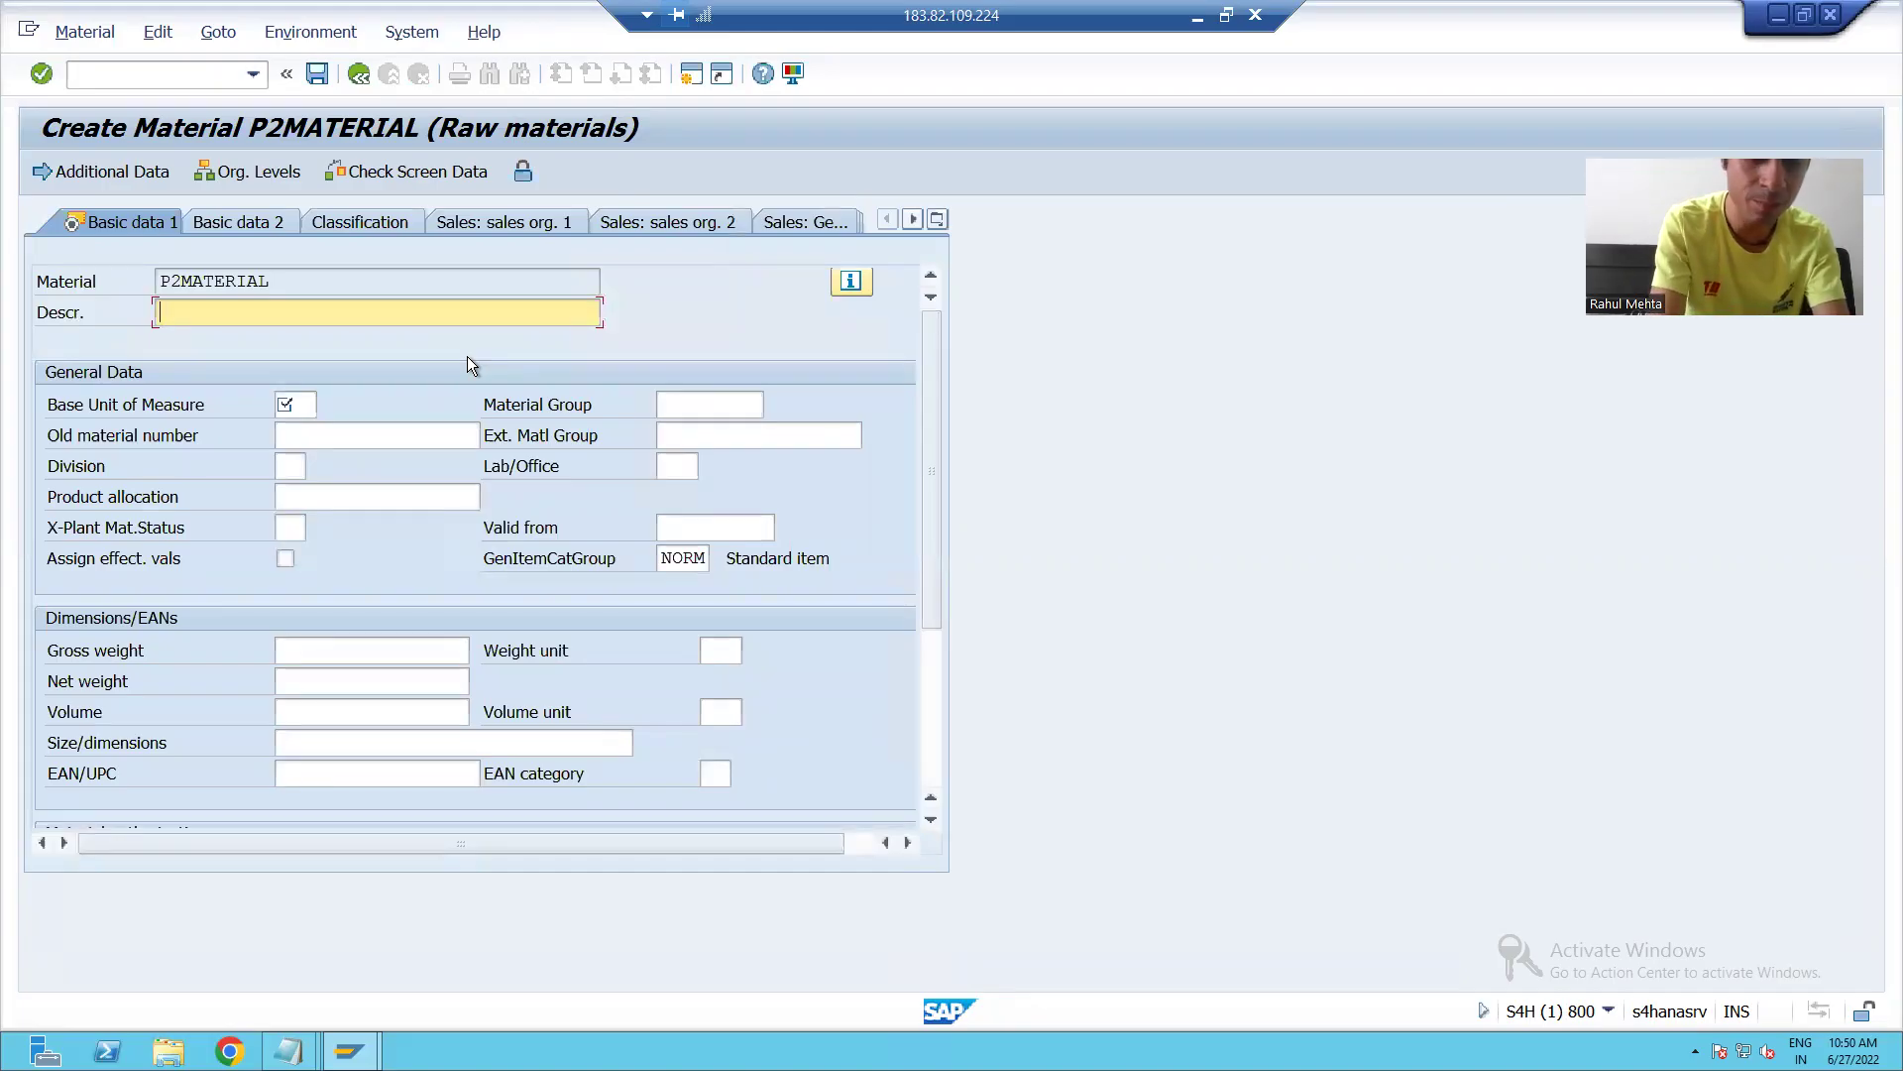
Enter the description Test Material and the base unit of measure EA in the basic data.
{"action": "type", "text": "TESt"}
{"action": "key", "text": "Return"}
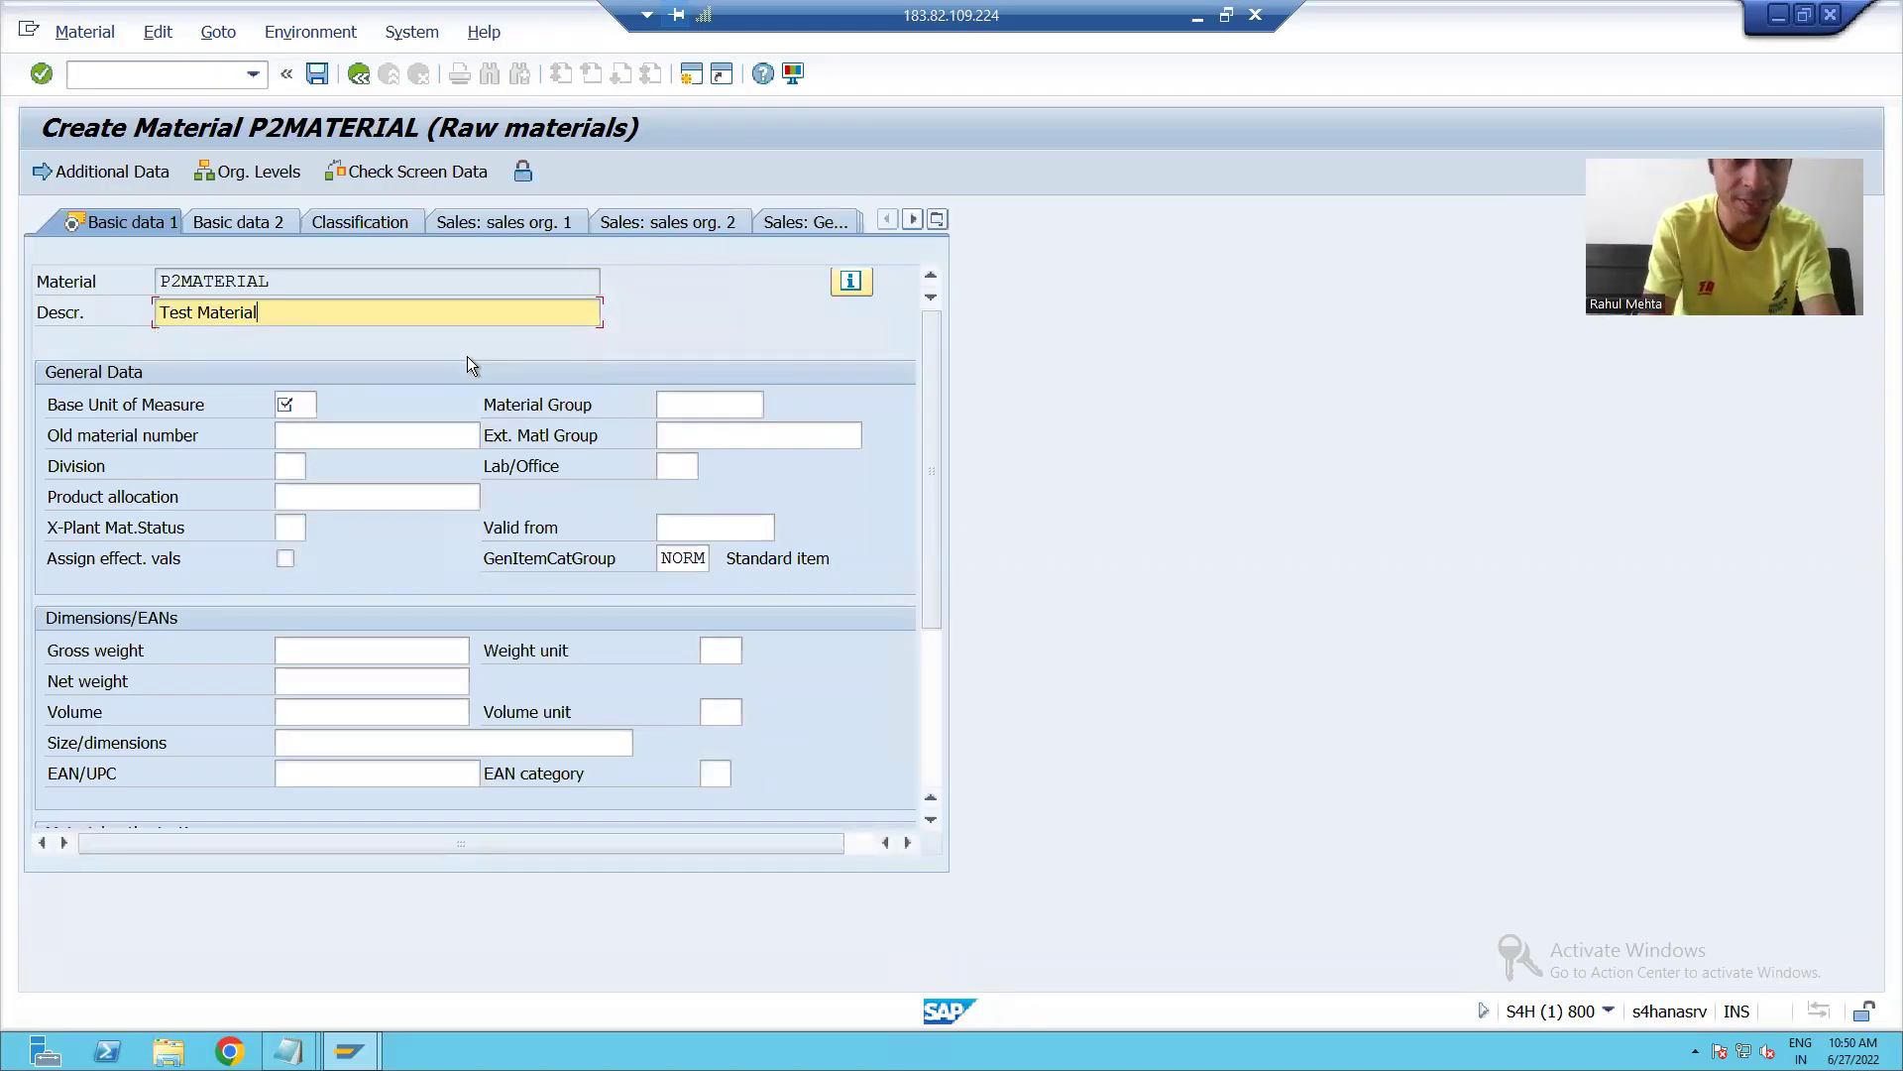
{"action": "left_click", "coordinate": [307, 405]}
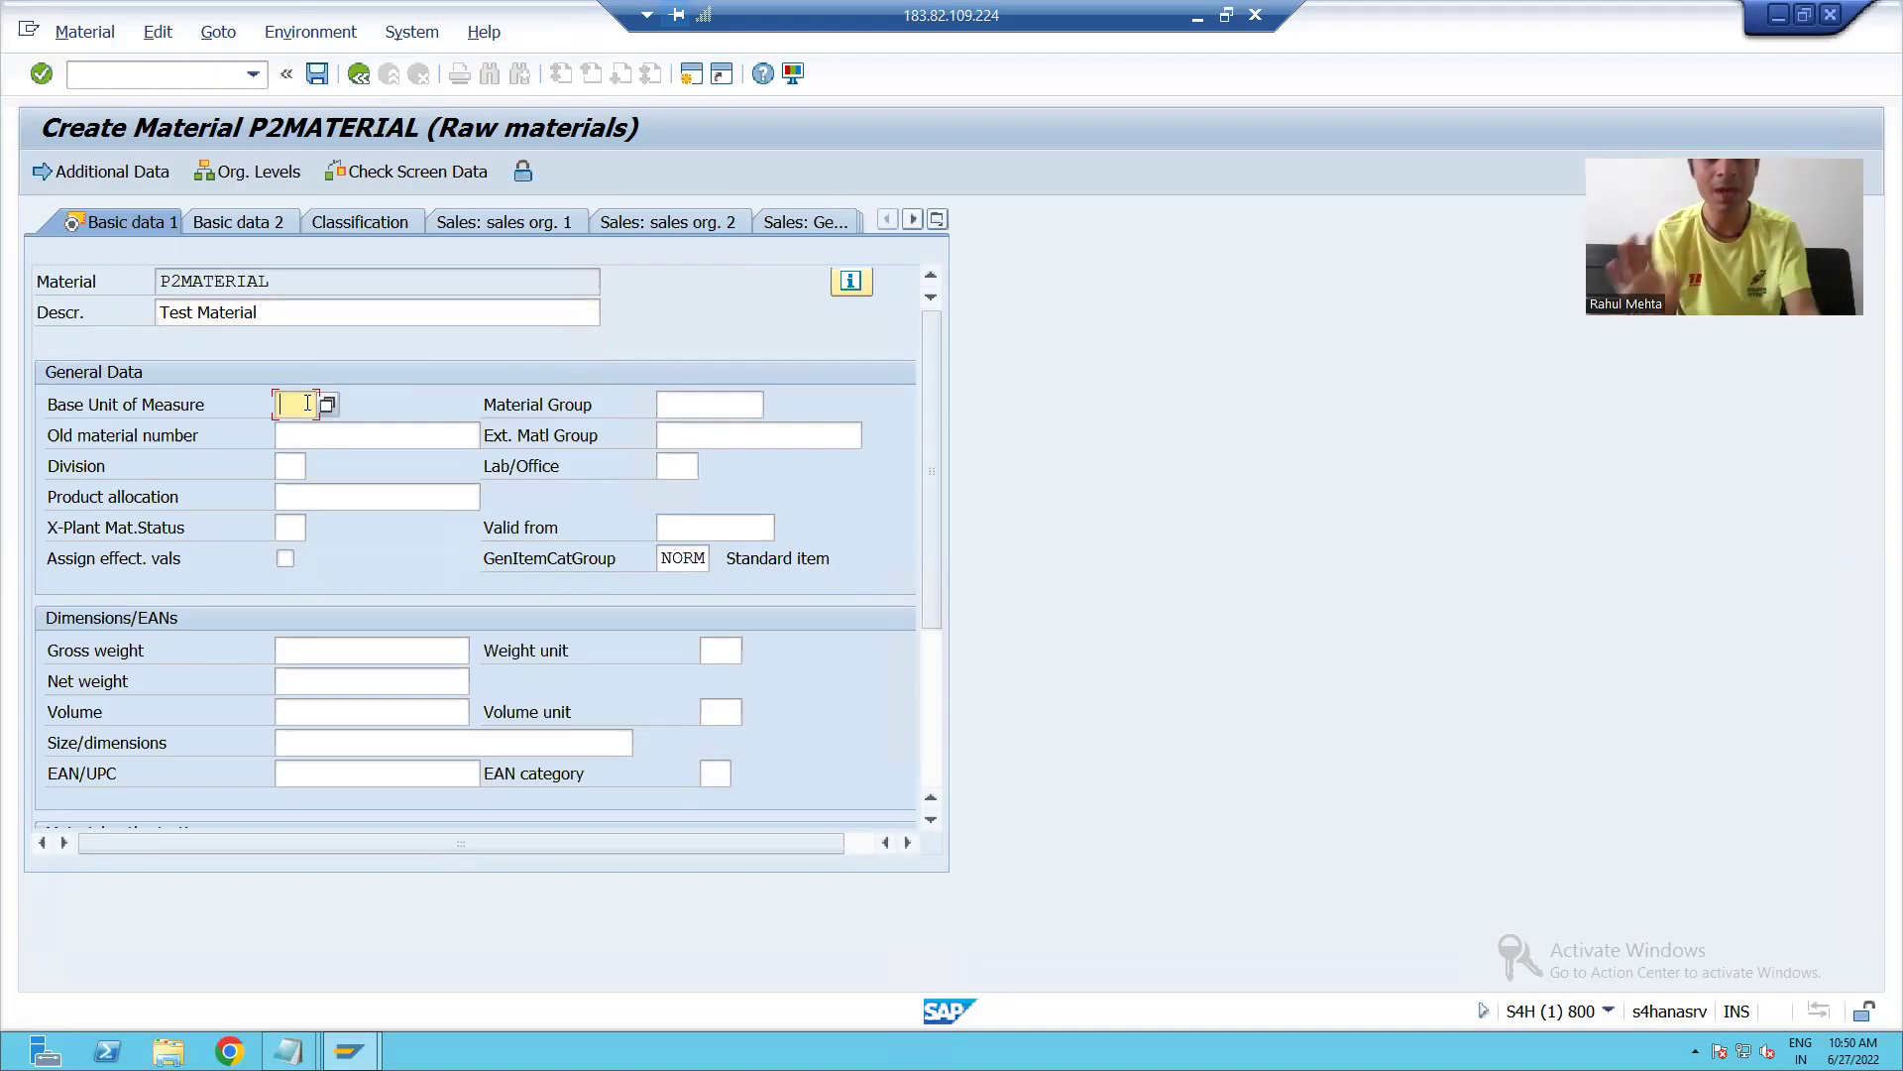
{"action": "type", "text": "E"}
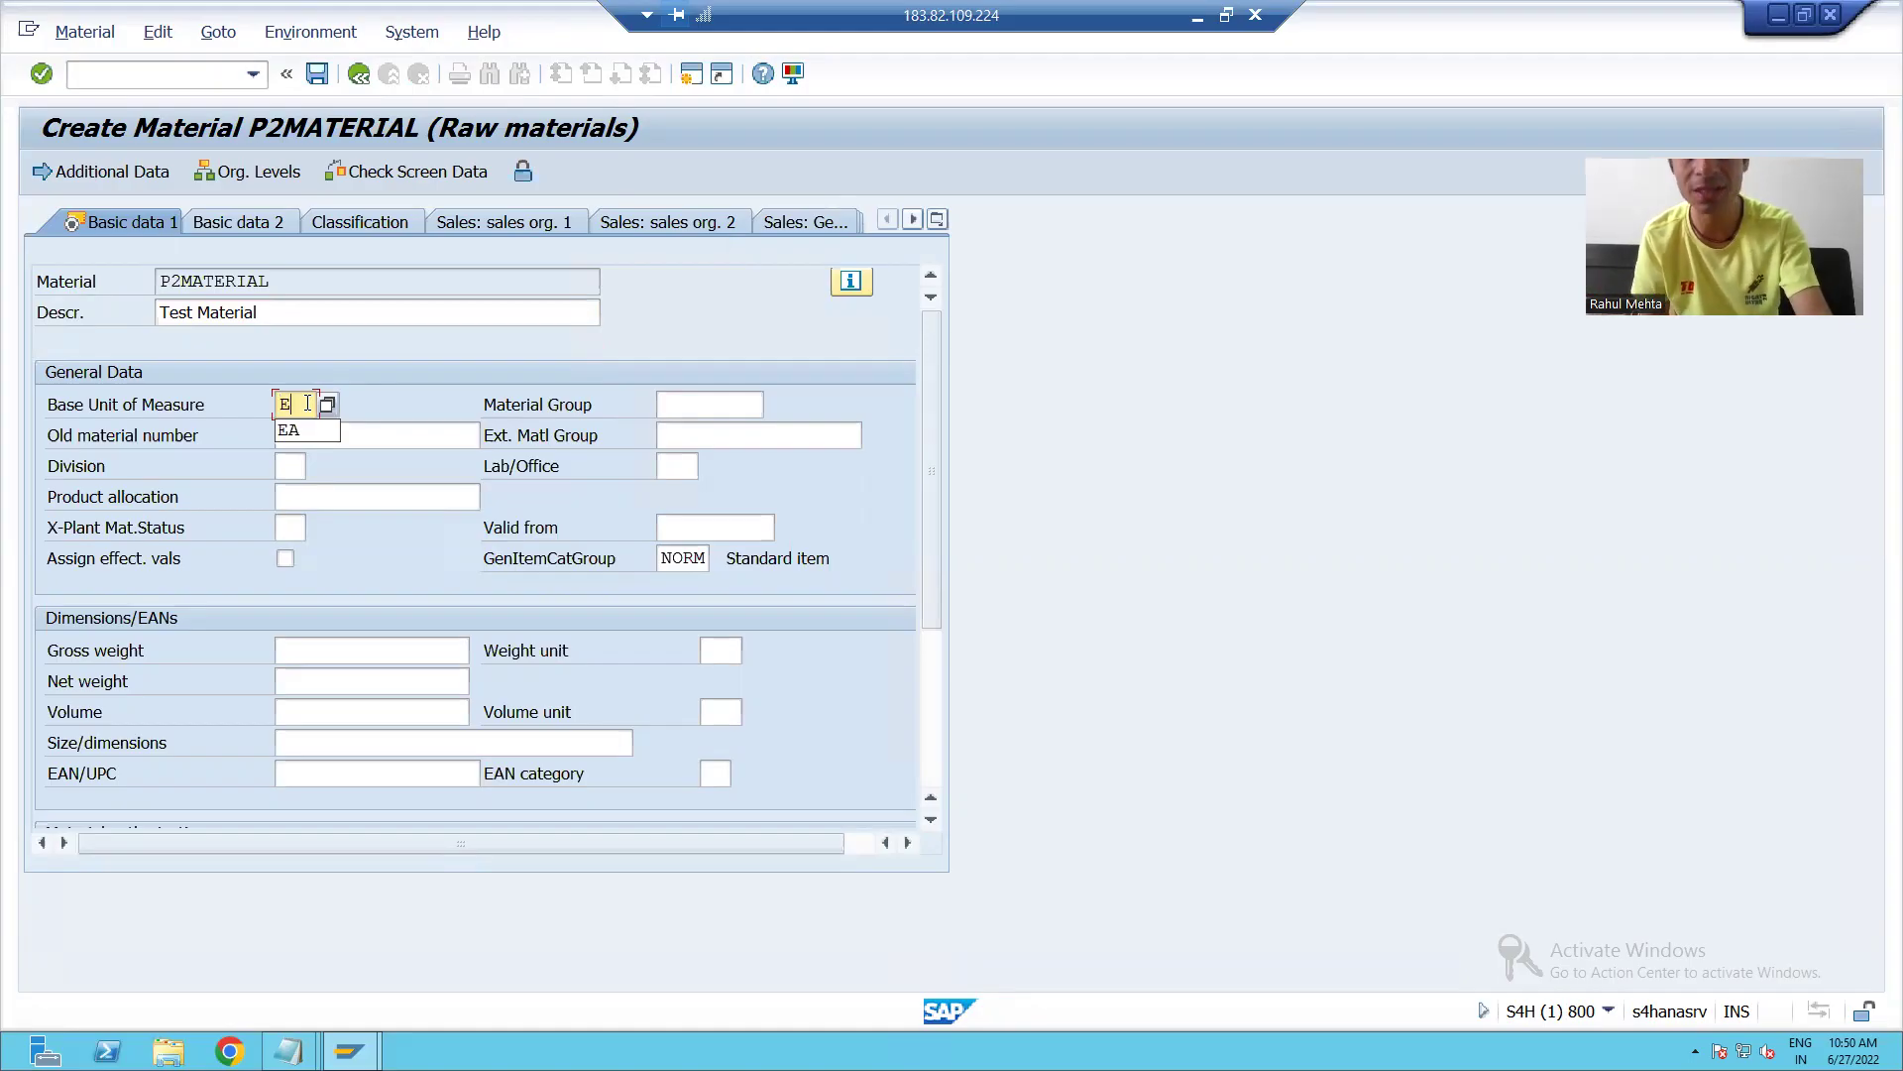
{"action": "type", "text": "A"}
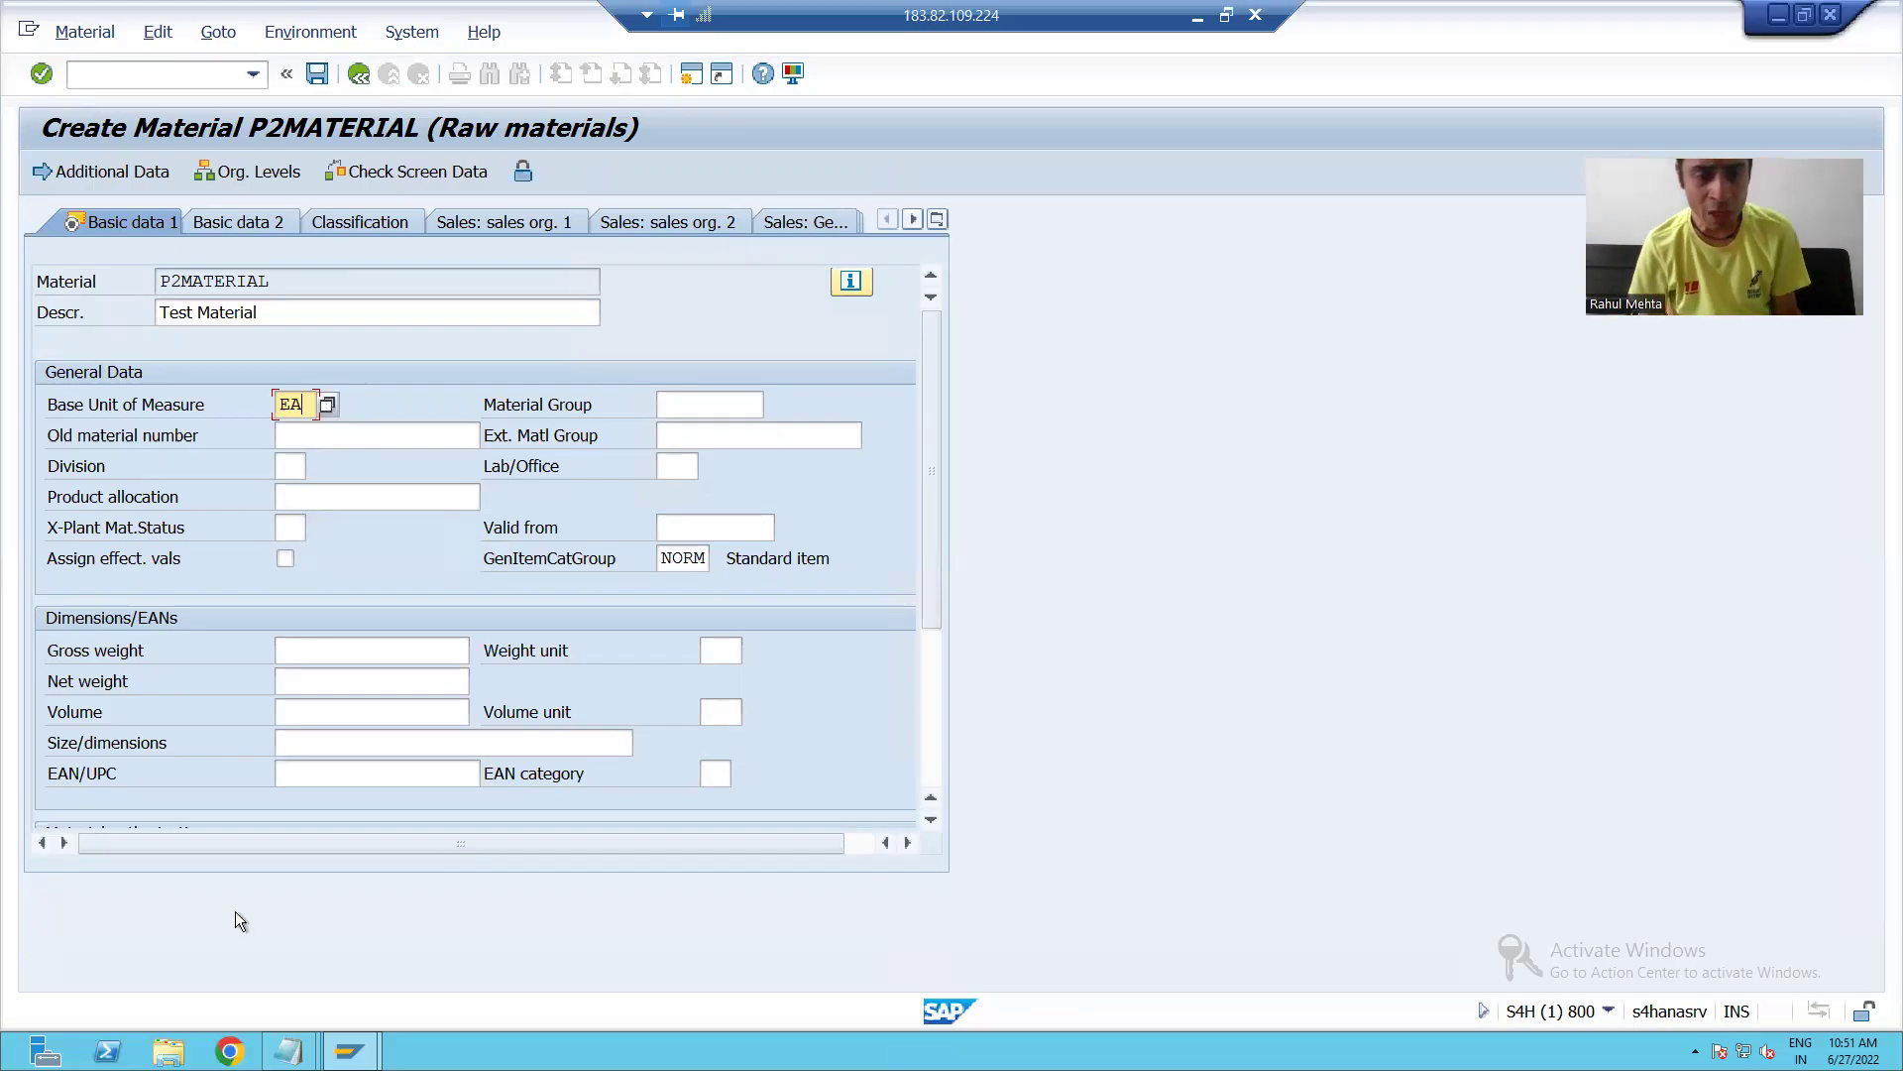
Review the precautions for recording in the Data Migration Techniques notes in Notepad, and return to SAP.
{"action": "mouse_move", "coordinate": [288, 1049]}
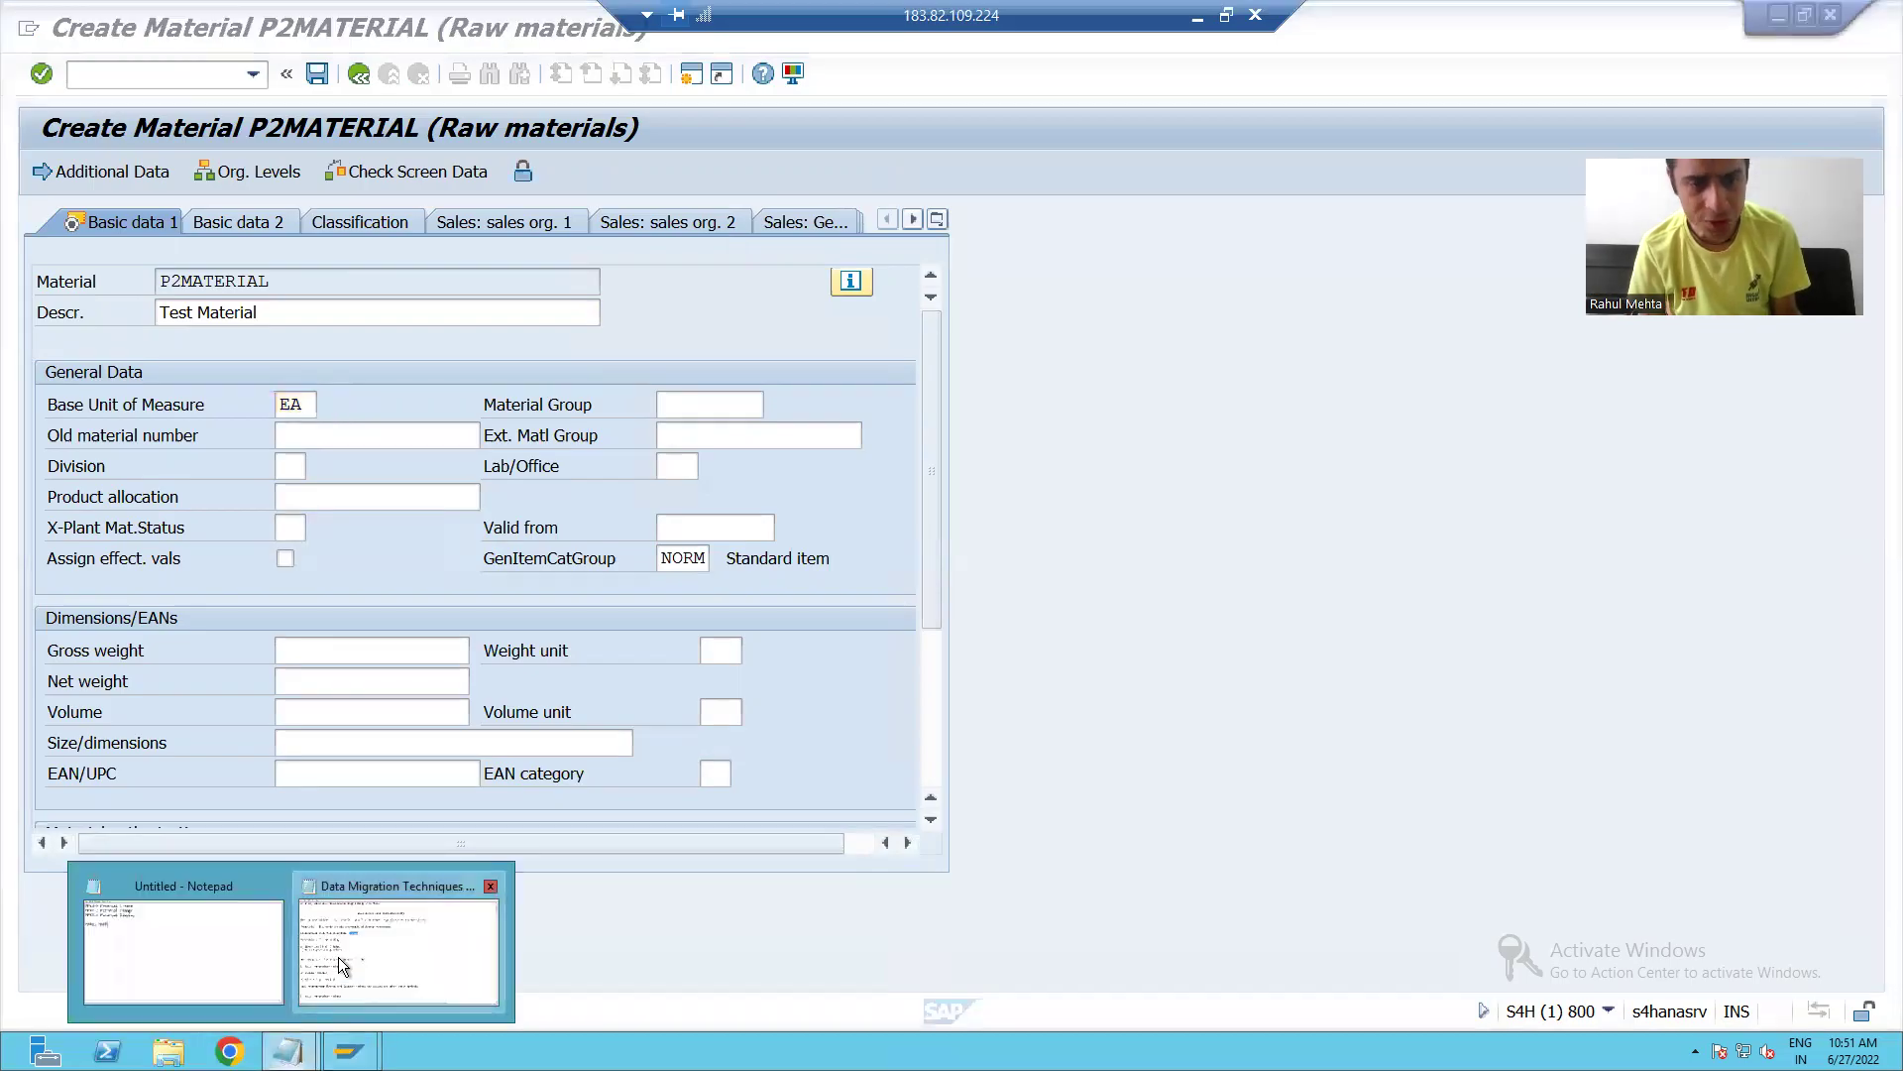
{"action": "left_click", "coordinate": [337, 955]}
{"action": "left_click_drag", "start_coordinate": [429, 508], "coordinate": [15, 471]}
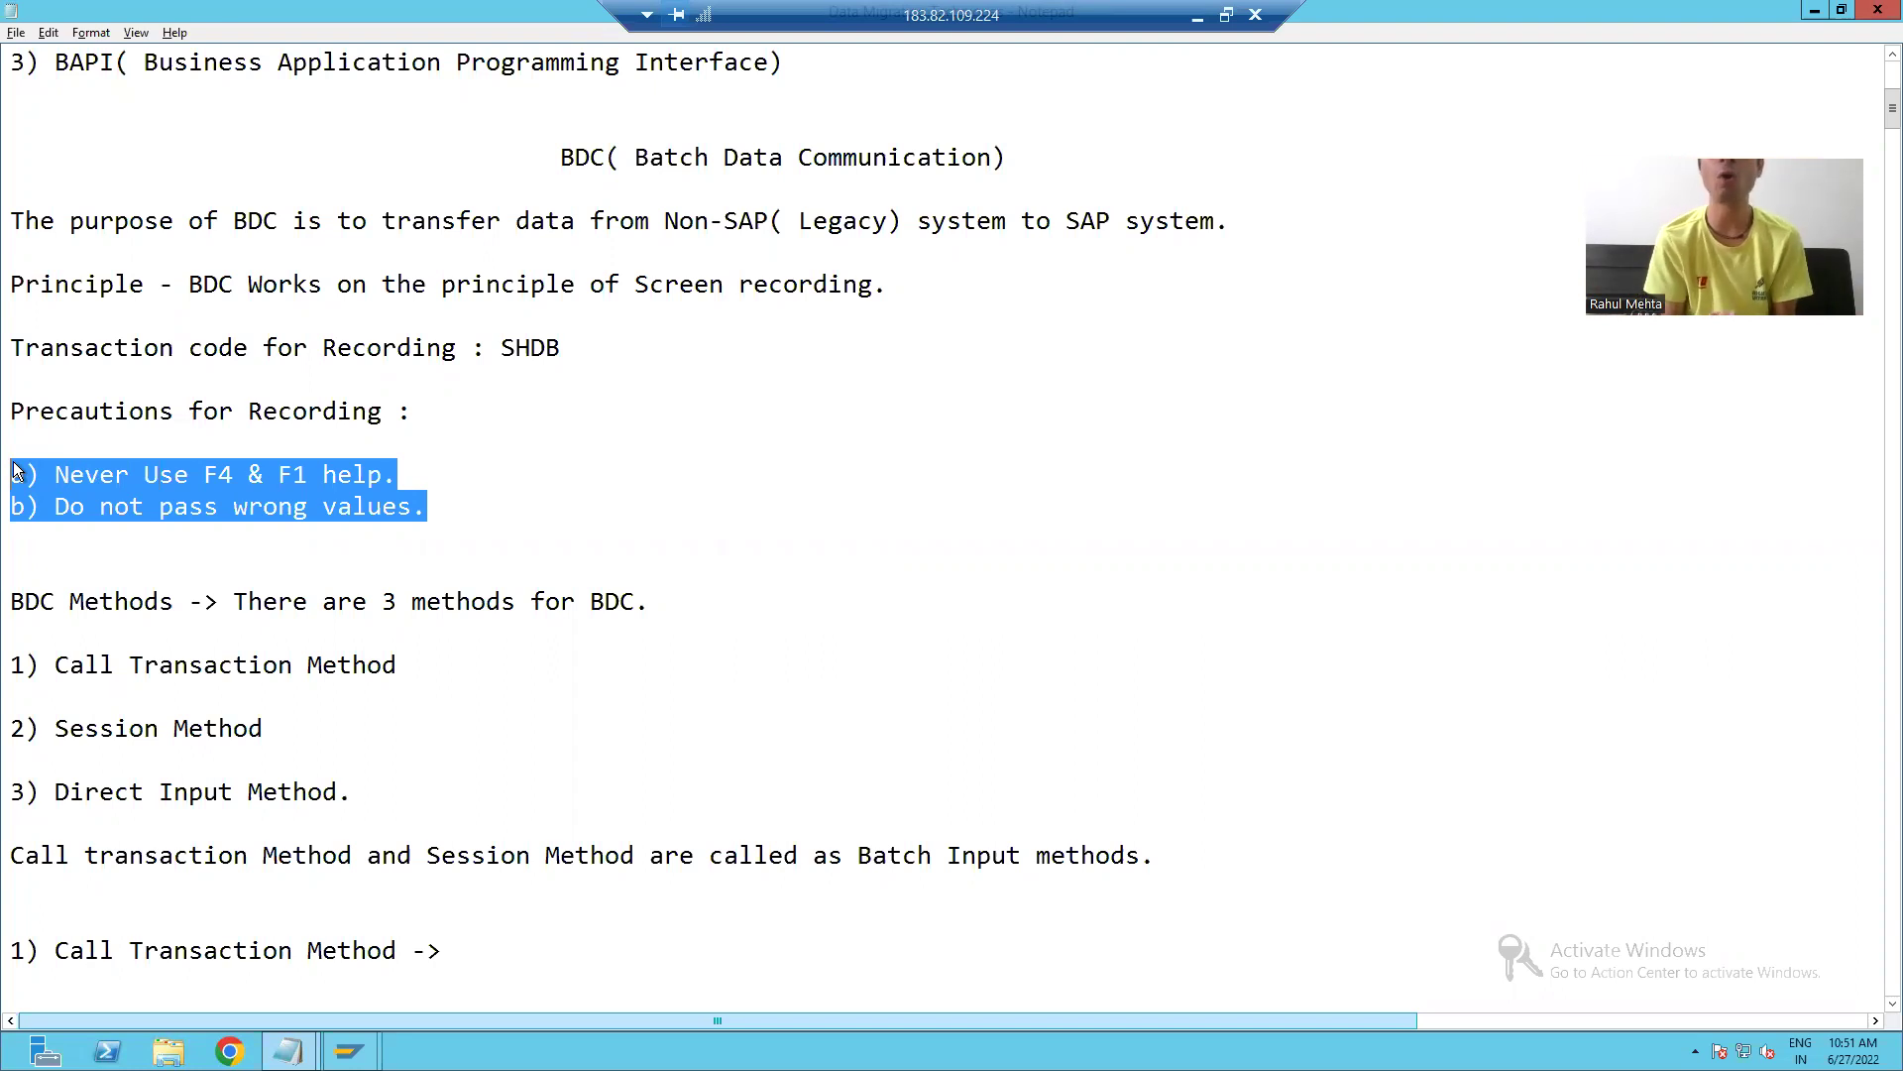
{"action": "key", "text": "alt+Tab"}
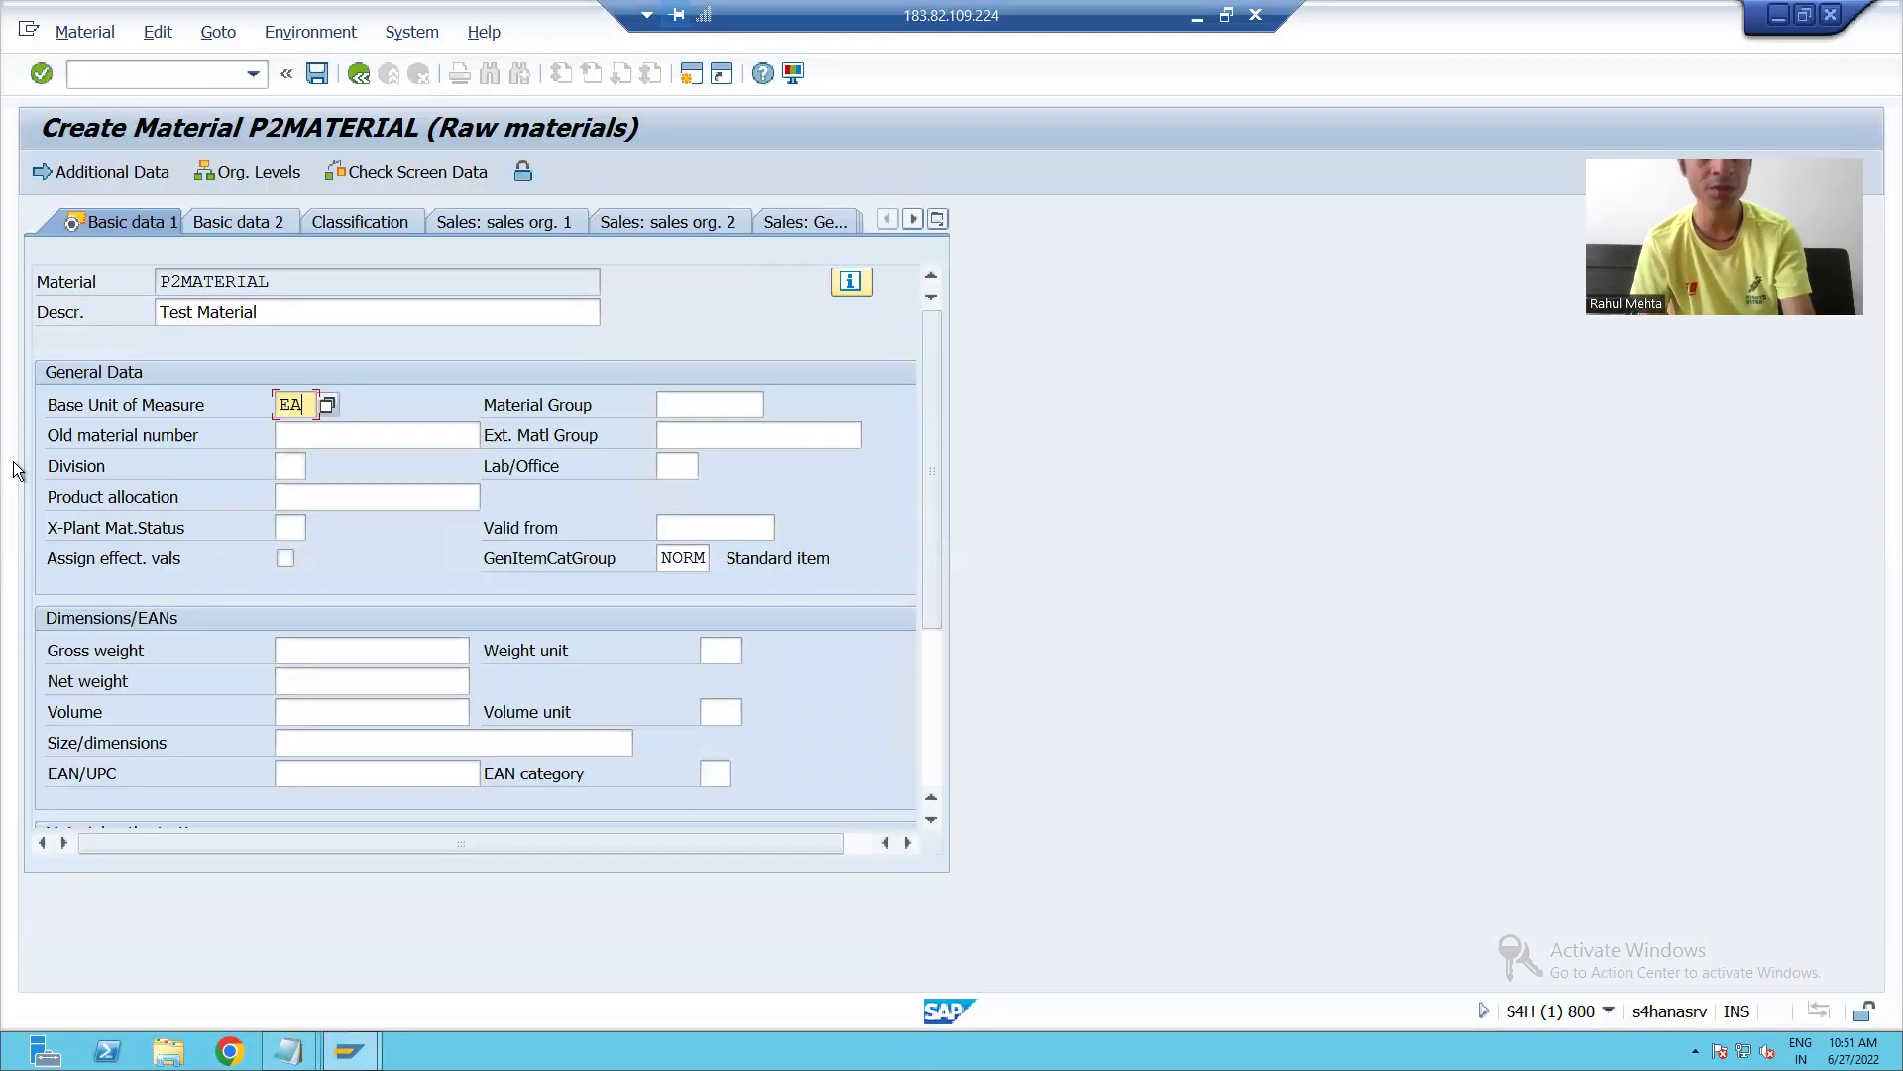
Save the material to finish the recording, save recording MM01_REC, and return to the recording overview.
{"action": "left_click", "coordinate": [313, 74]}
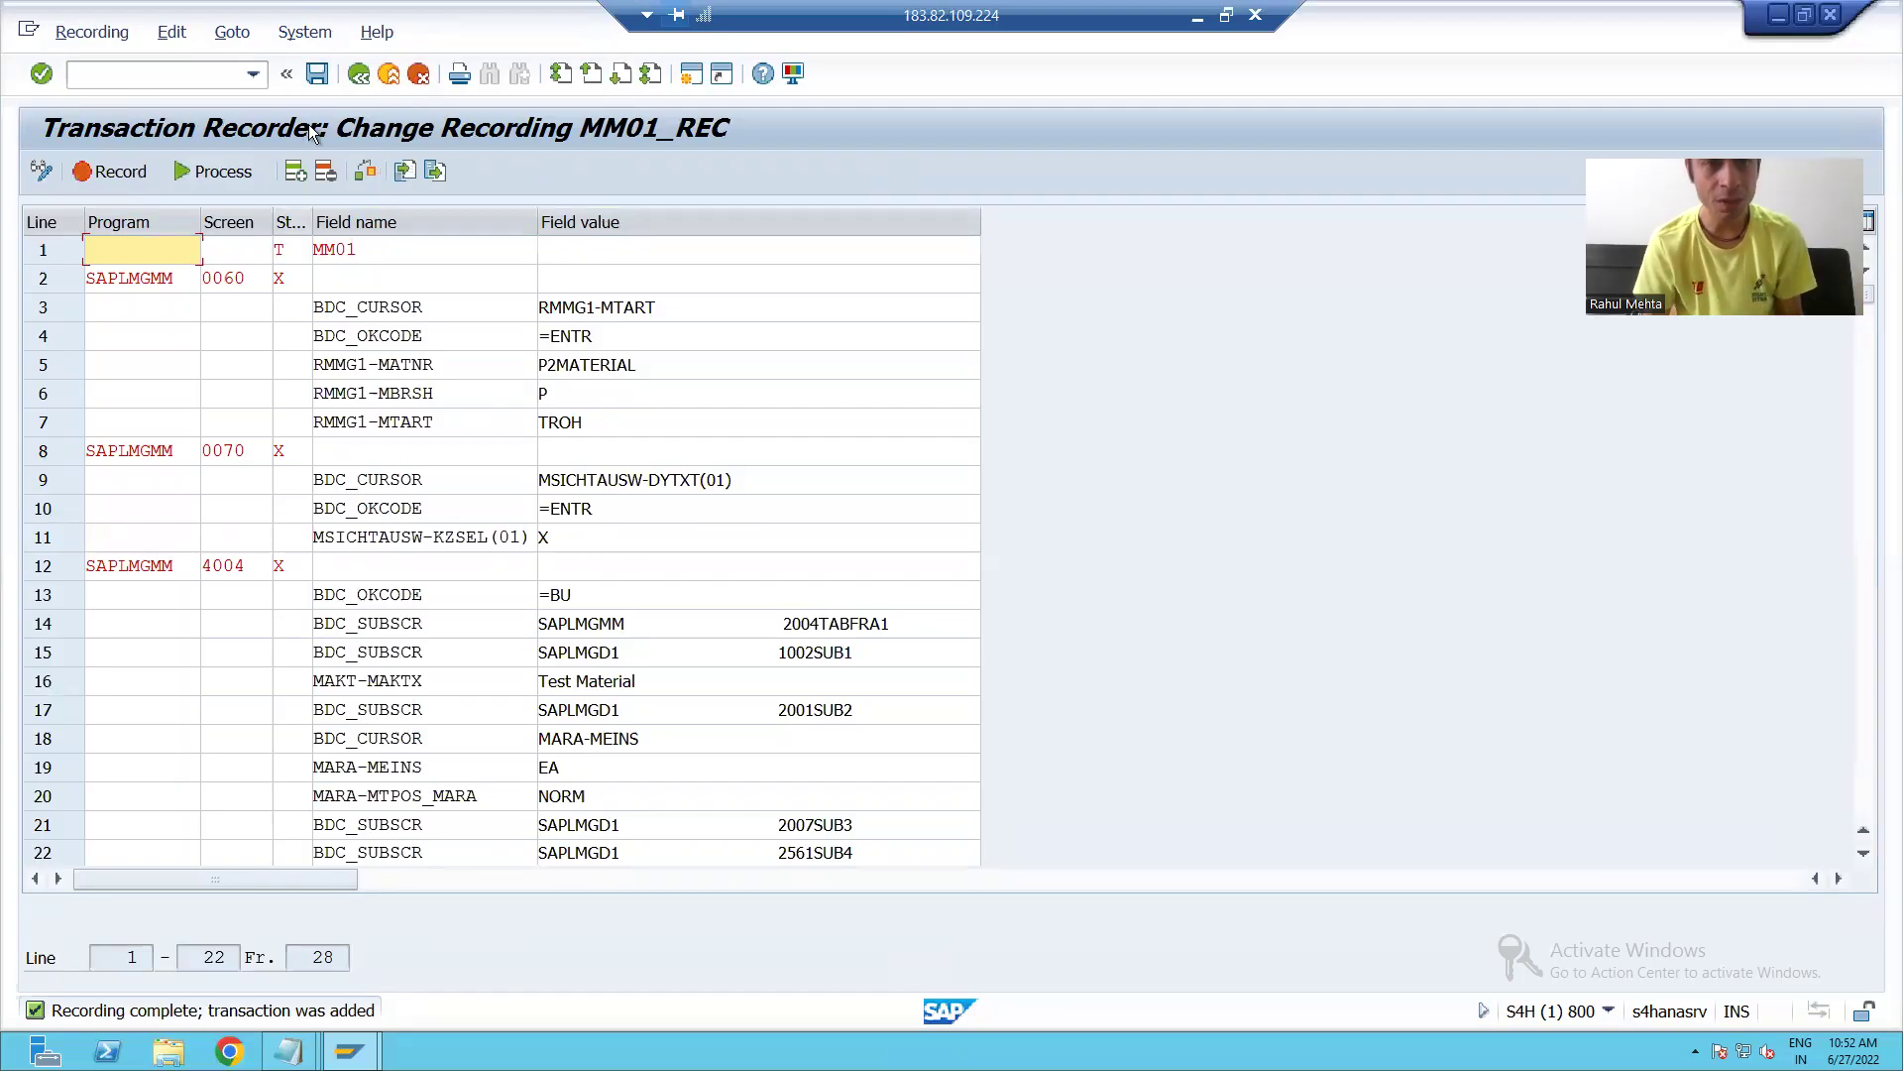
{"action": "left_click", "coordinate": [317, 74]}
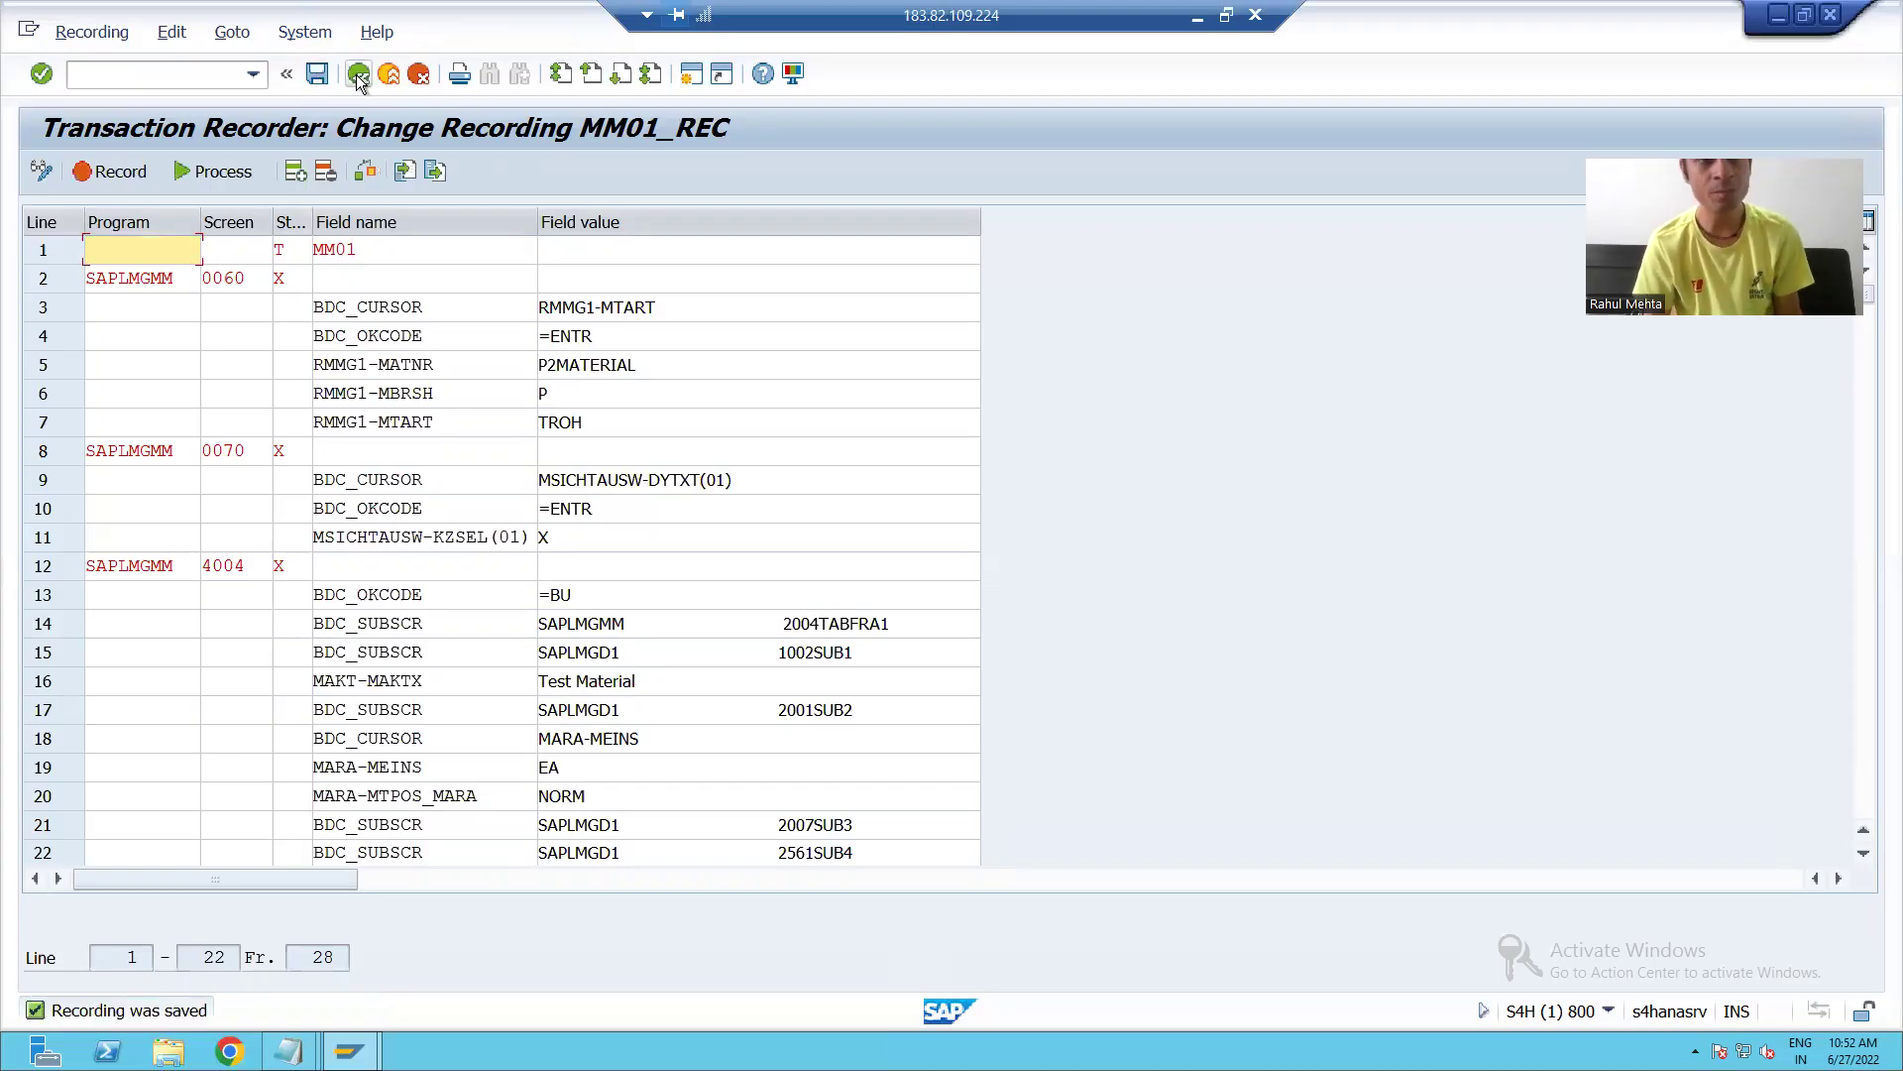
{"action": "left_click", "coordinate": [360, 76]}
{"action": "left_click", "coordinate": [360, 76]}
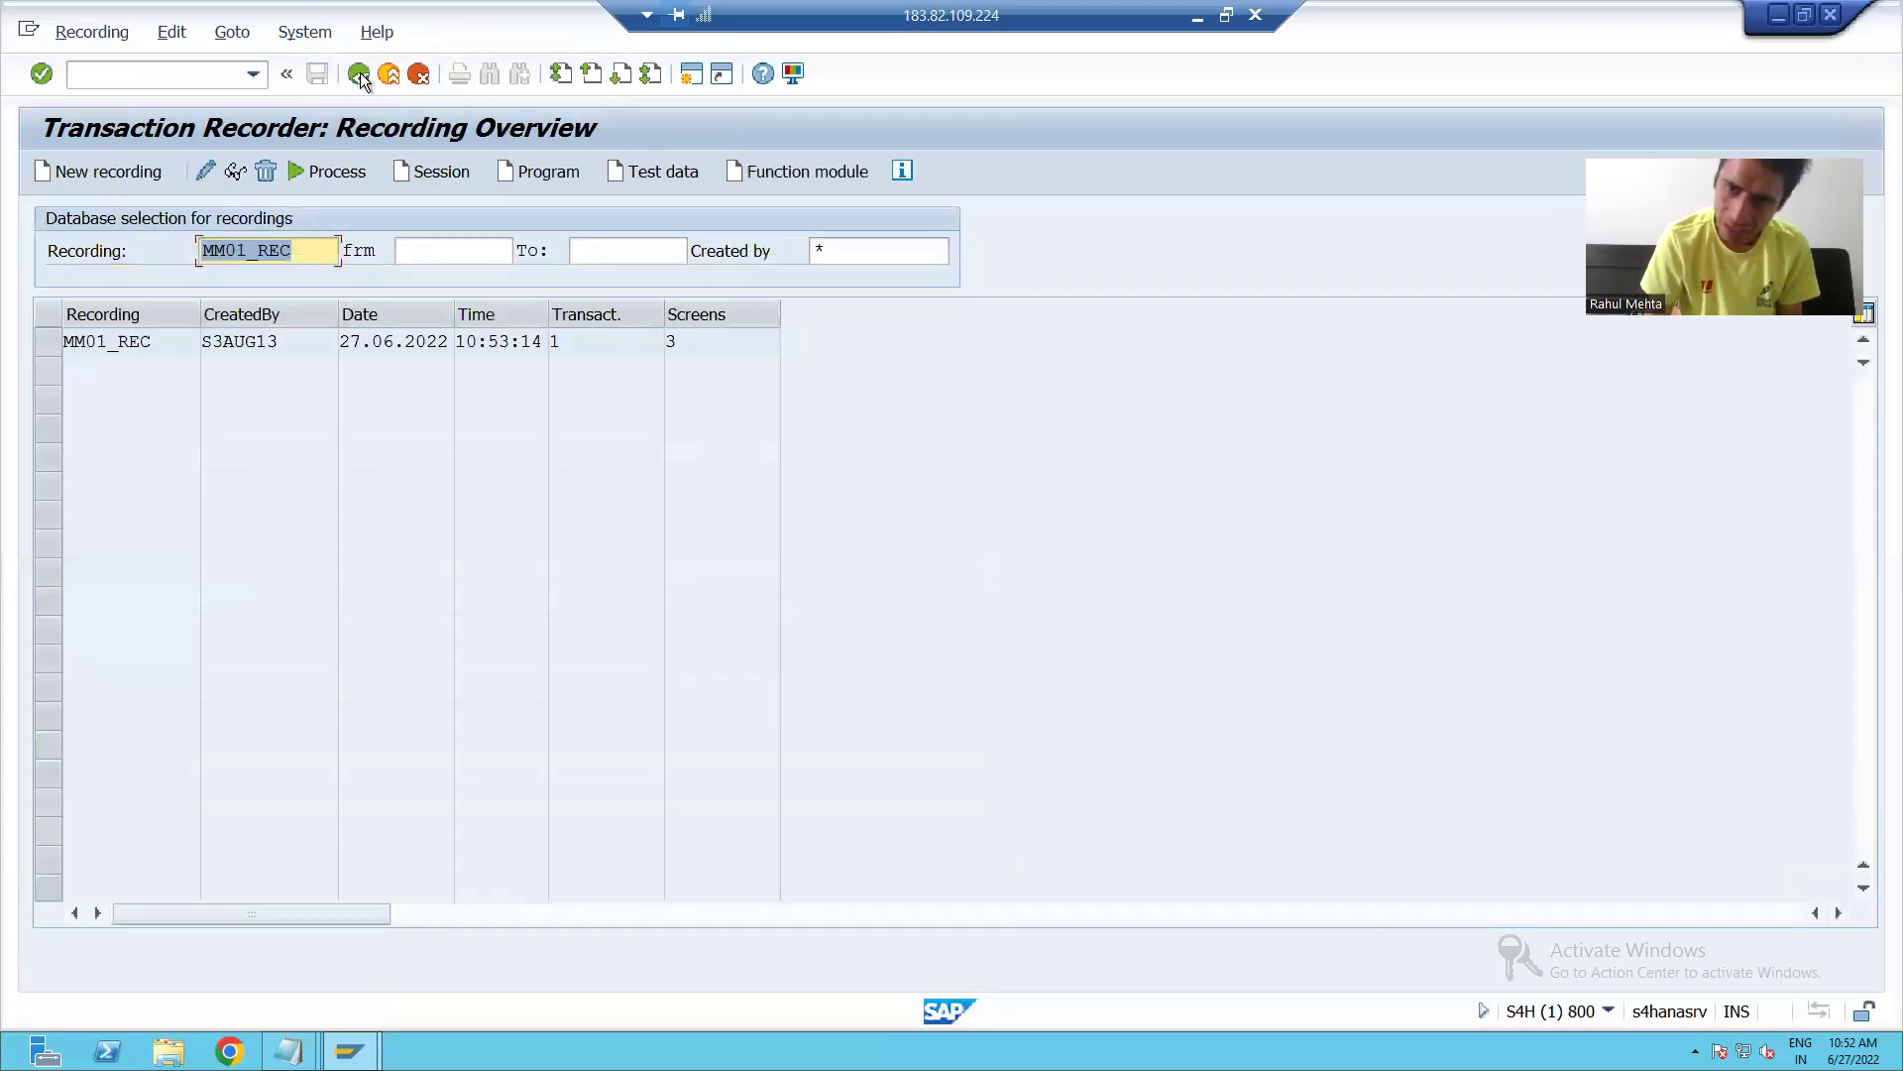